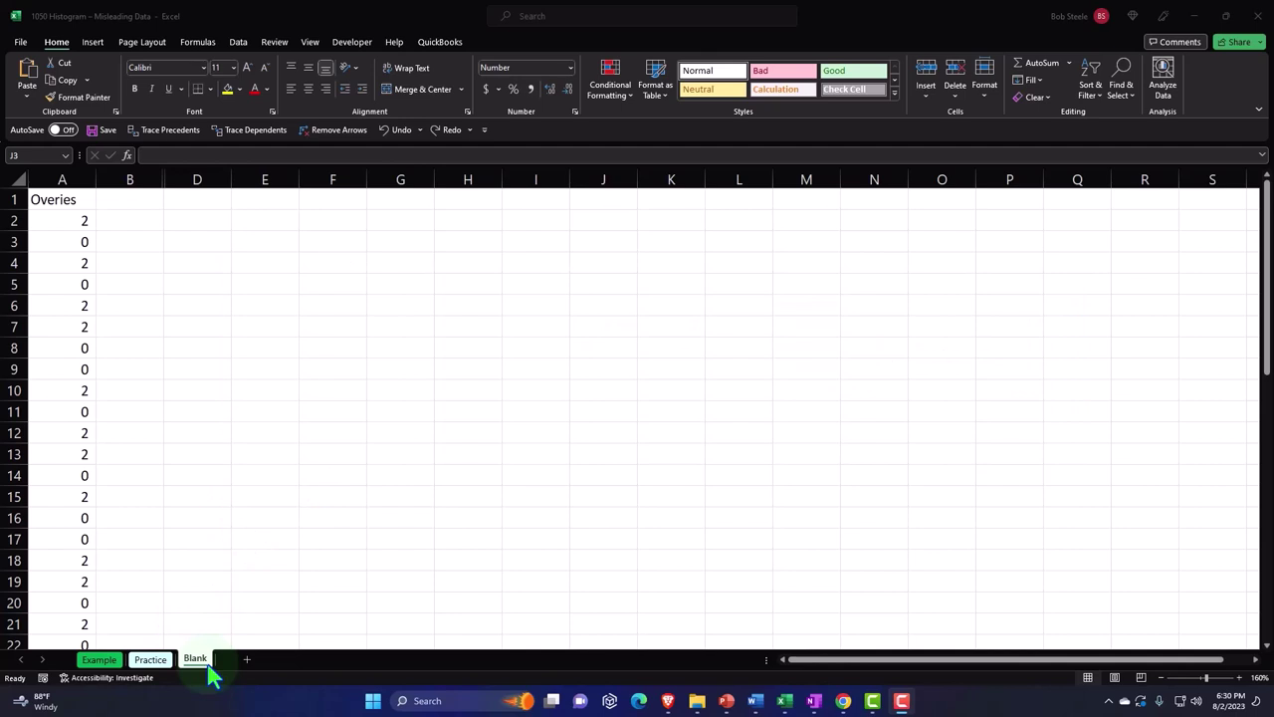
Open the Example sheet and examine the average number of overies in F3 alongside its data table and histogram
{"action": "left_click", "coordinate": [106, 663]}
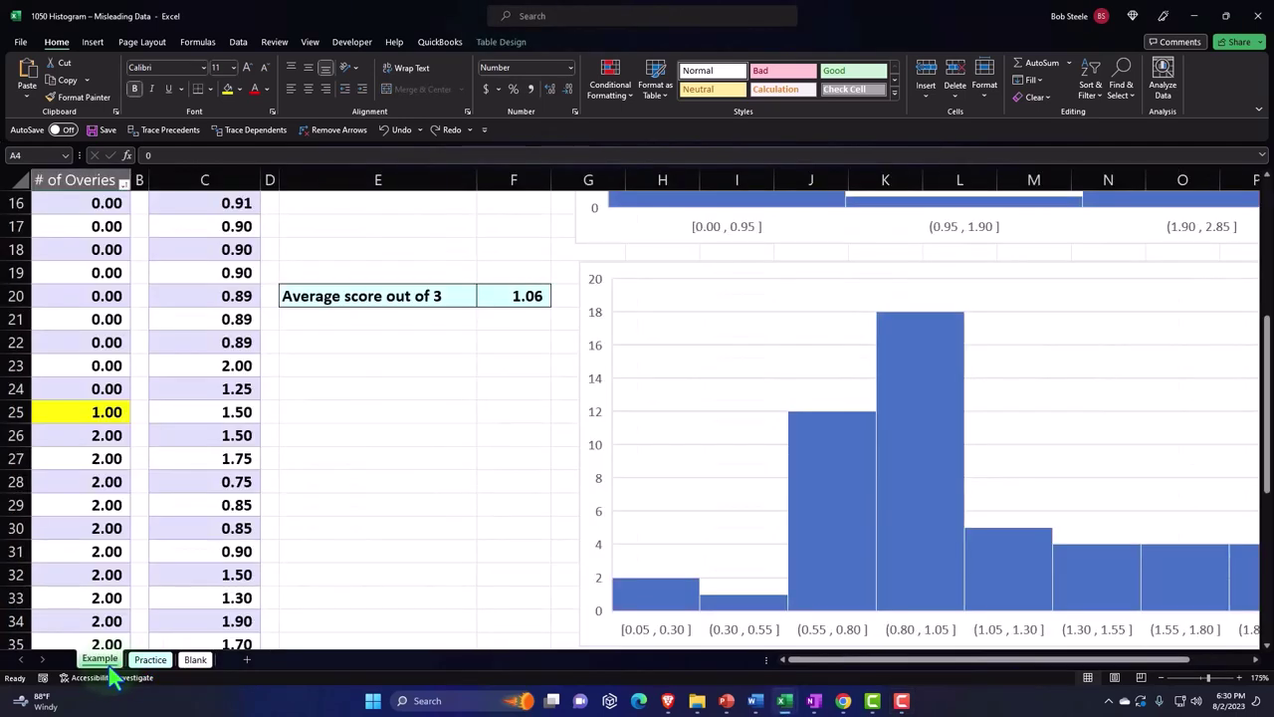
{"action": "scroll", "coordinate": [146, 561], "scroll_direction": "up", "scroll_amount": 5}
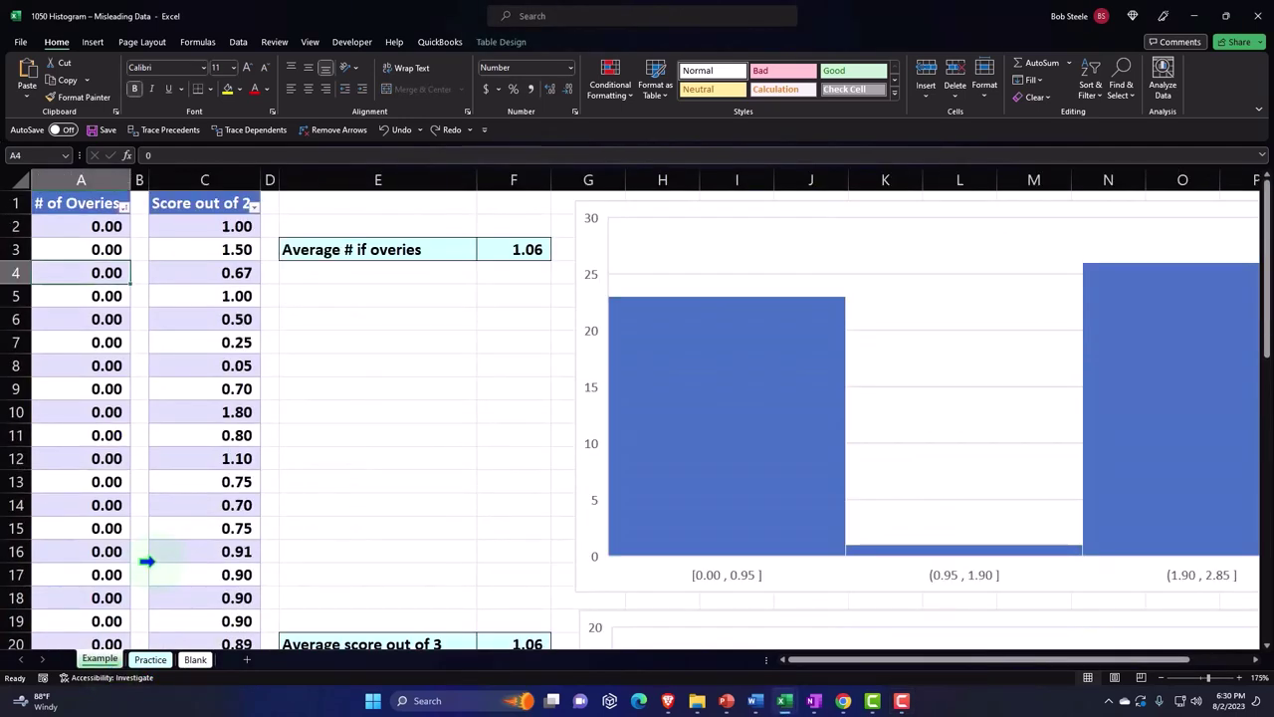
{"action": "left_click", "coordinate": [97, 249]}
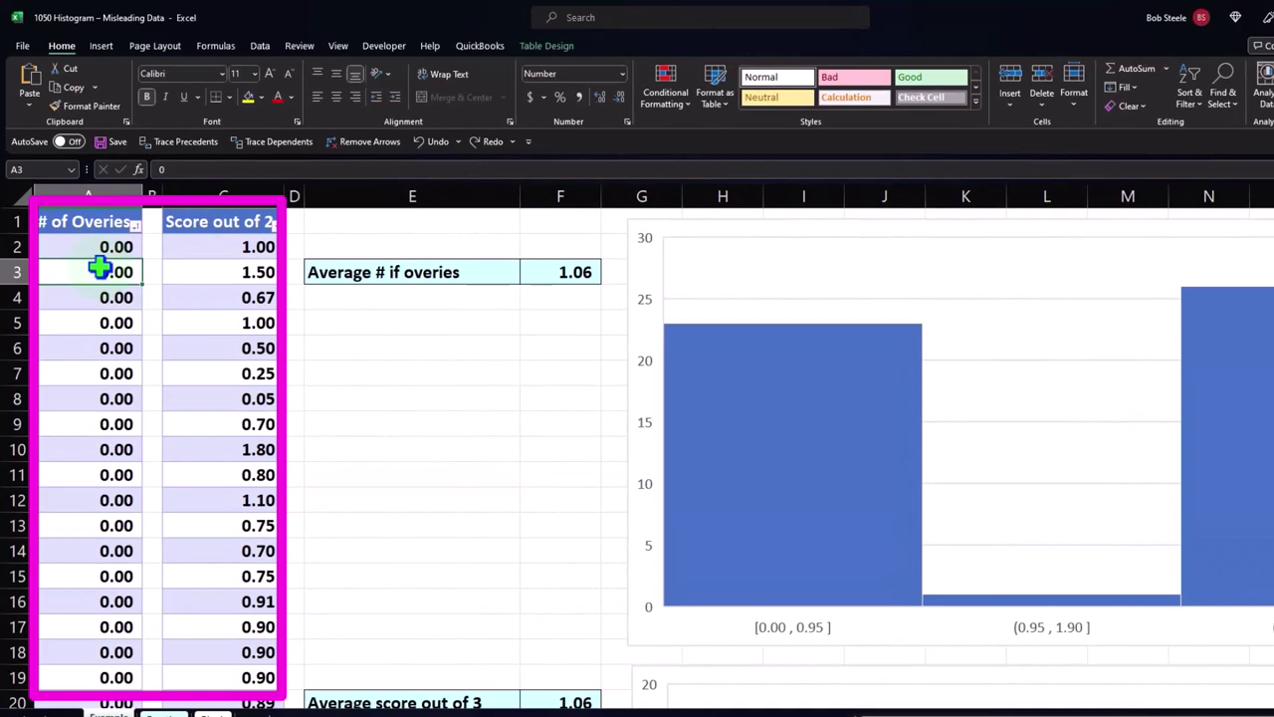
{"action": "left_click", "coordinate": [571, 275]}
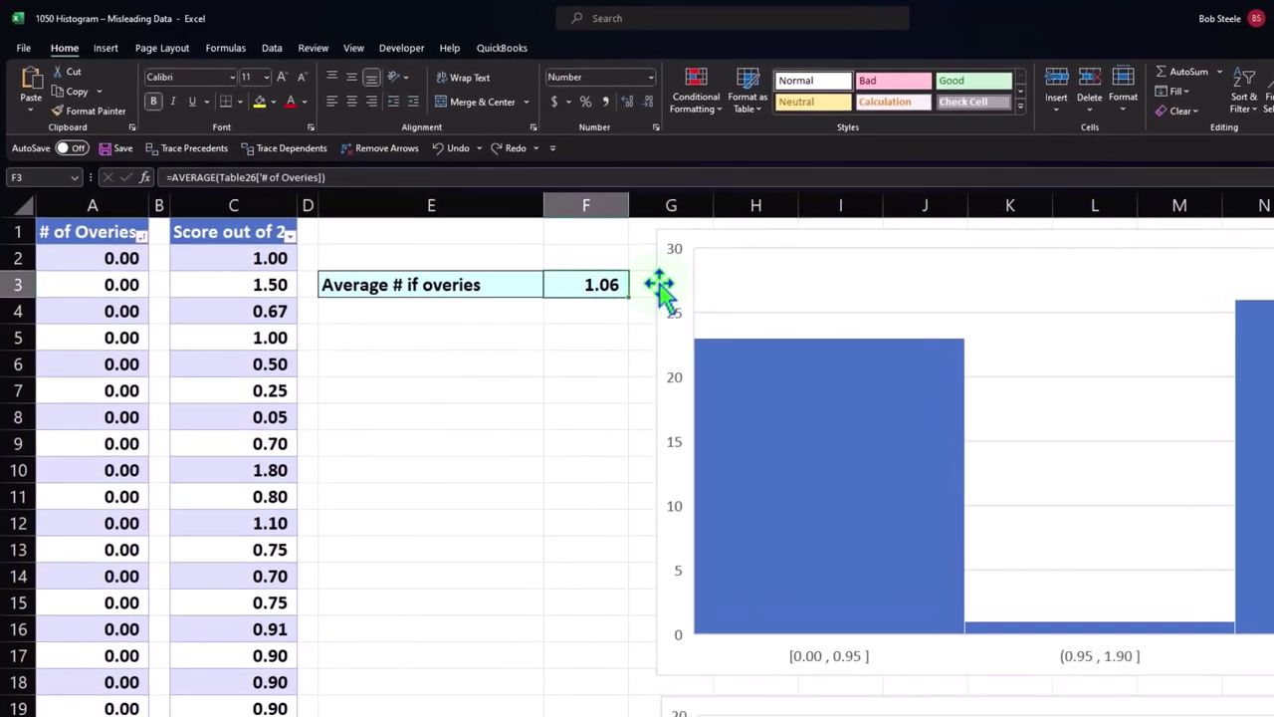
{"action": "left_click", "coordinate": [630, 270]}
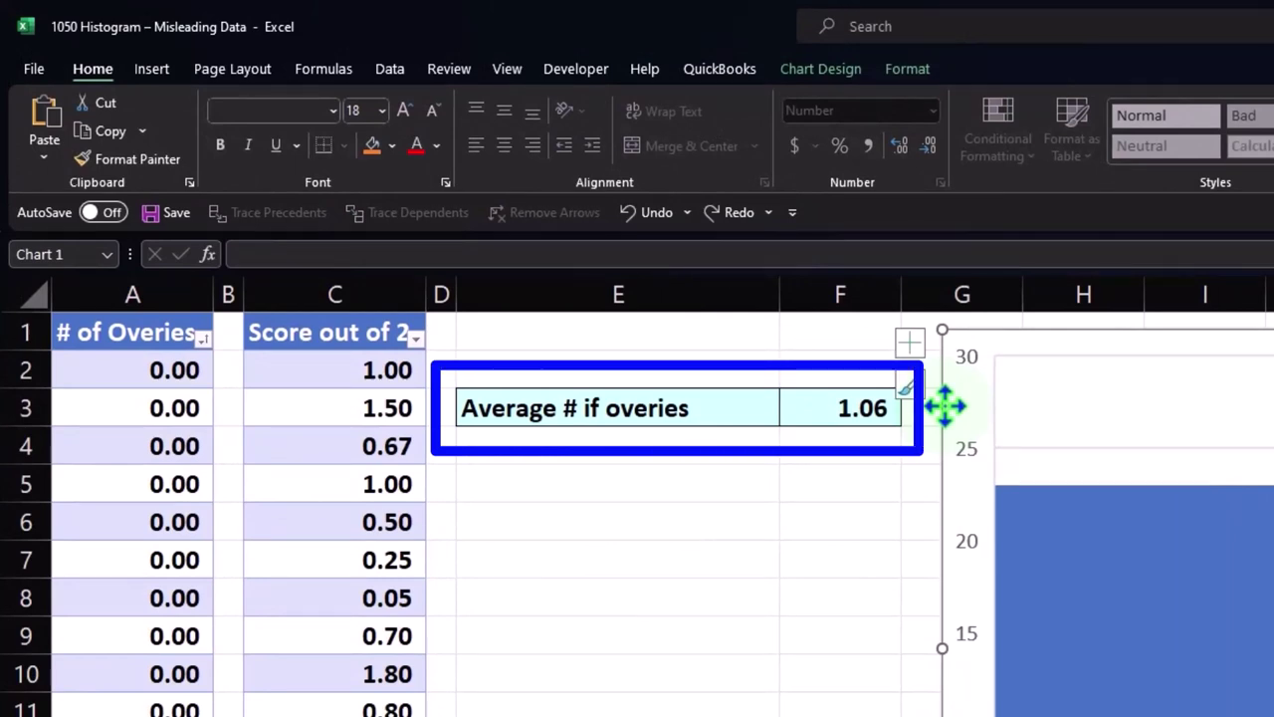
{"action": "left_click", "coordinate": [862, 407]}
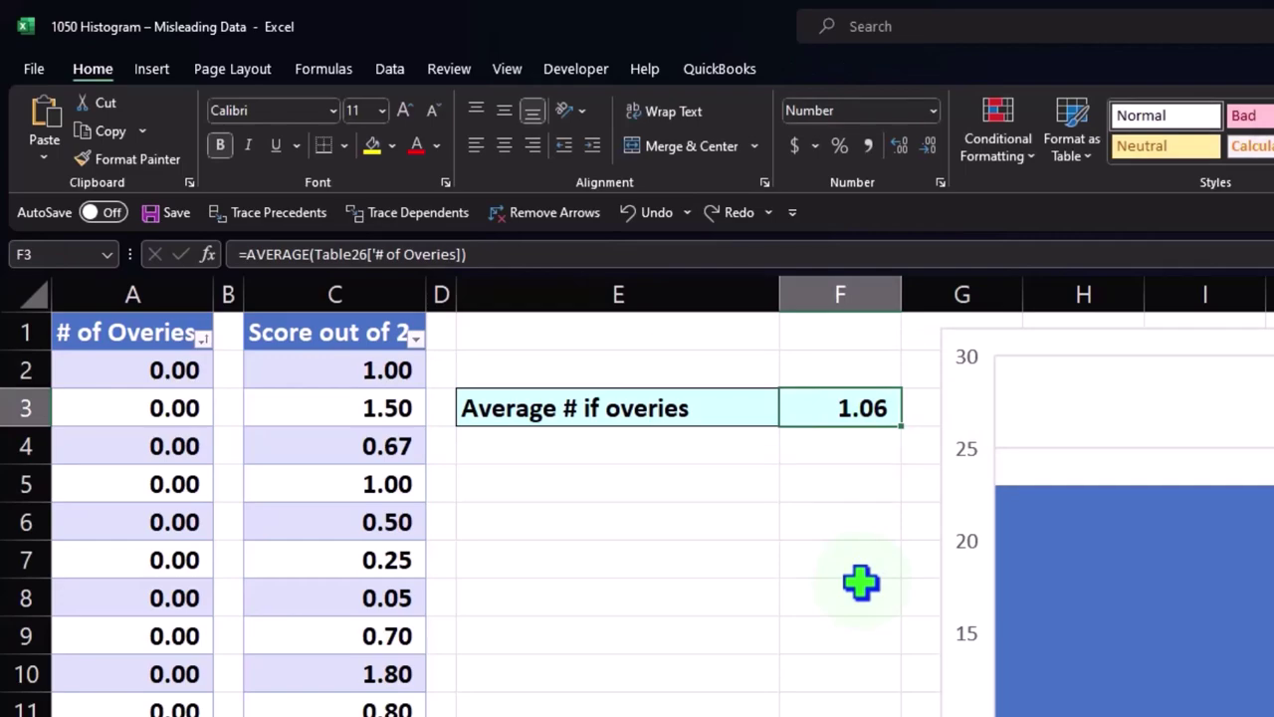
Examine the average score formula in F20 and its histogram, comparing them with the overies average in F3
{"action": "scroll", "coordinate": [422, 463], "scroll_direction": "down", "scroll_amount": 1}
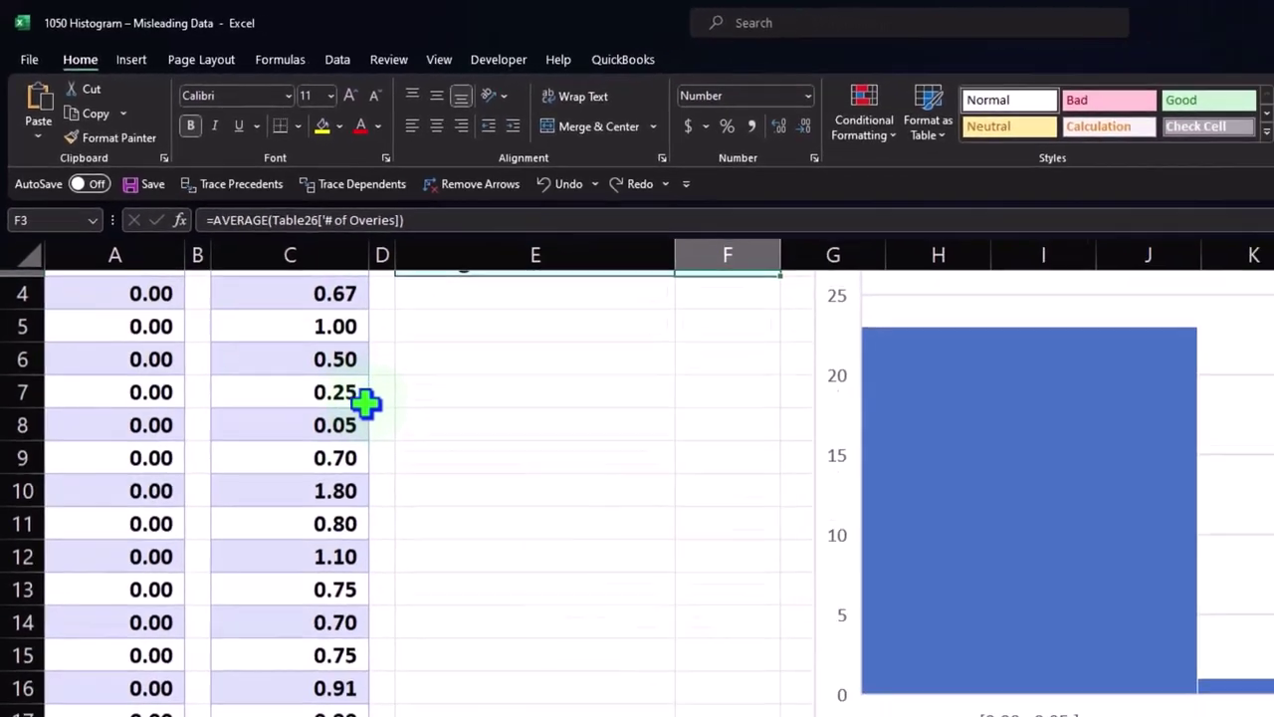
{"action": "scroll", "coordinate": [365, 402], "scroll_direction": "down", "scroll_amount": 1}
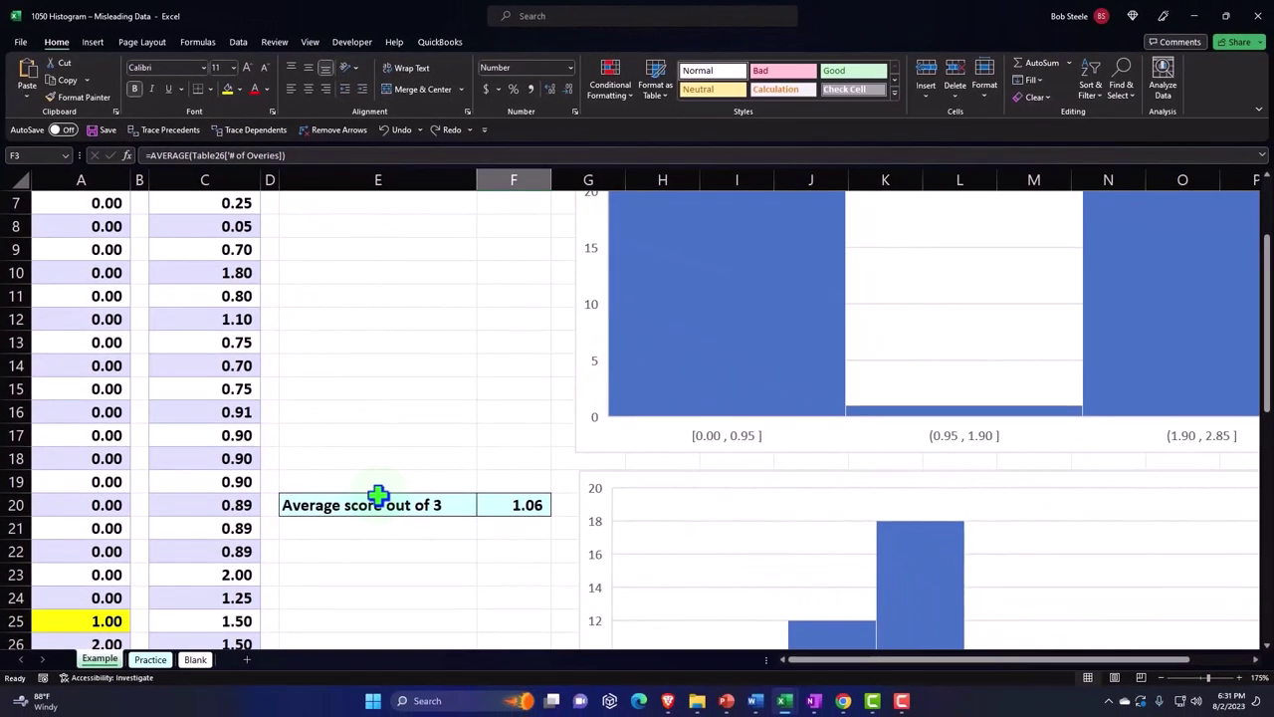
{"action": "scroll", "coordinate": [378, 497], "scroll_direction": "down", "scroll_amount": 2}
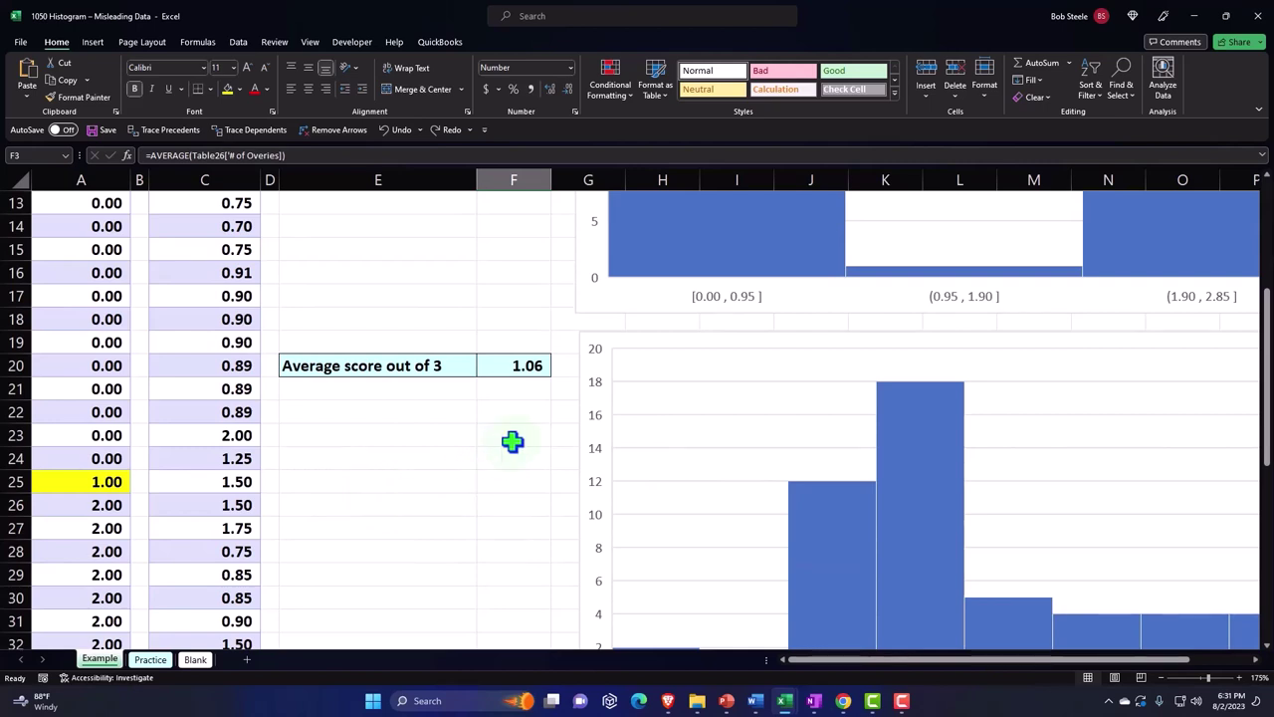
{"action": "left_click", "coordinate": [581, 400]}
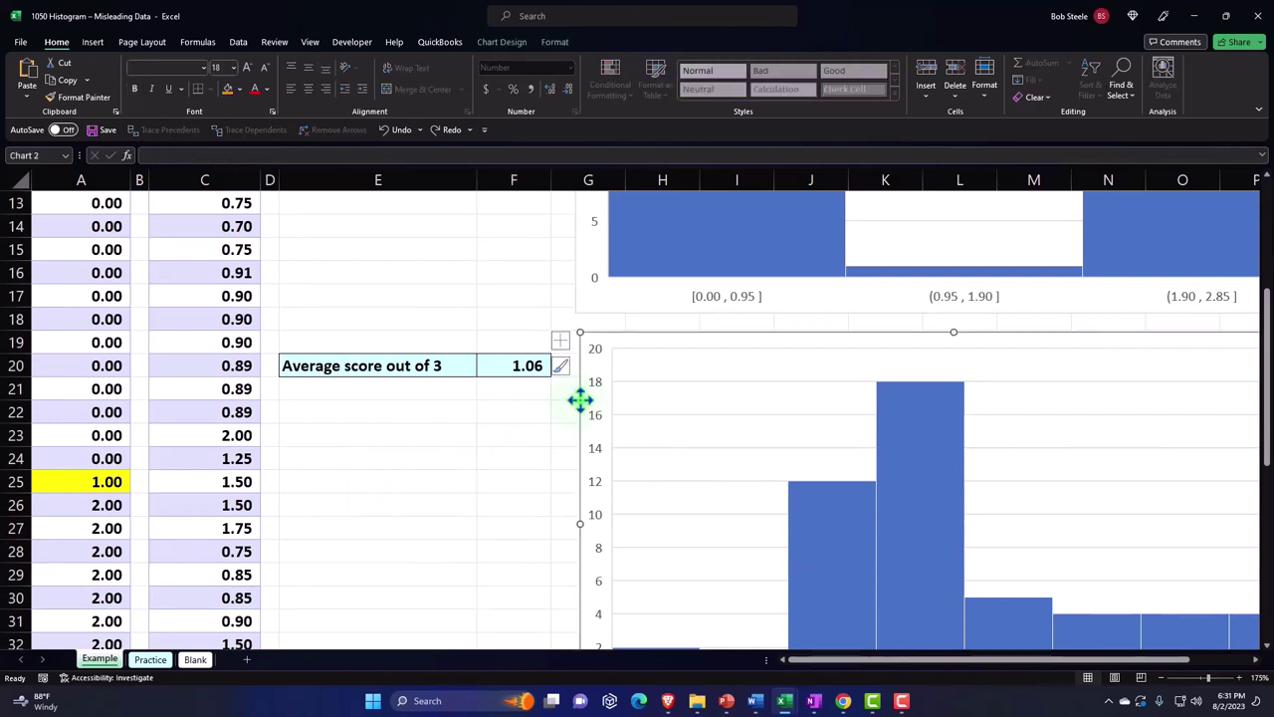
{"action": "left_click", "coordinate": [532, 366]}
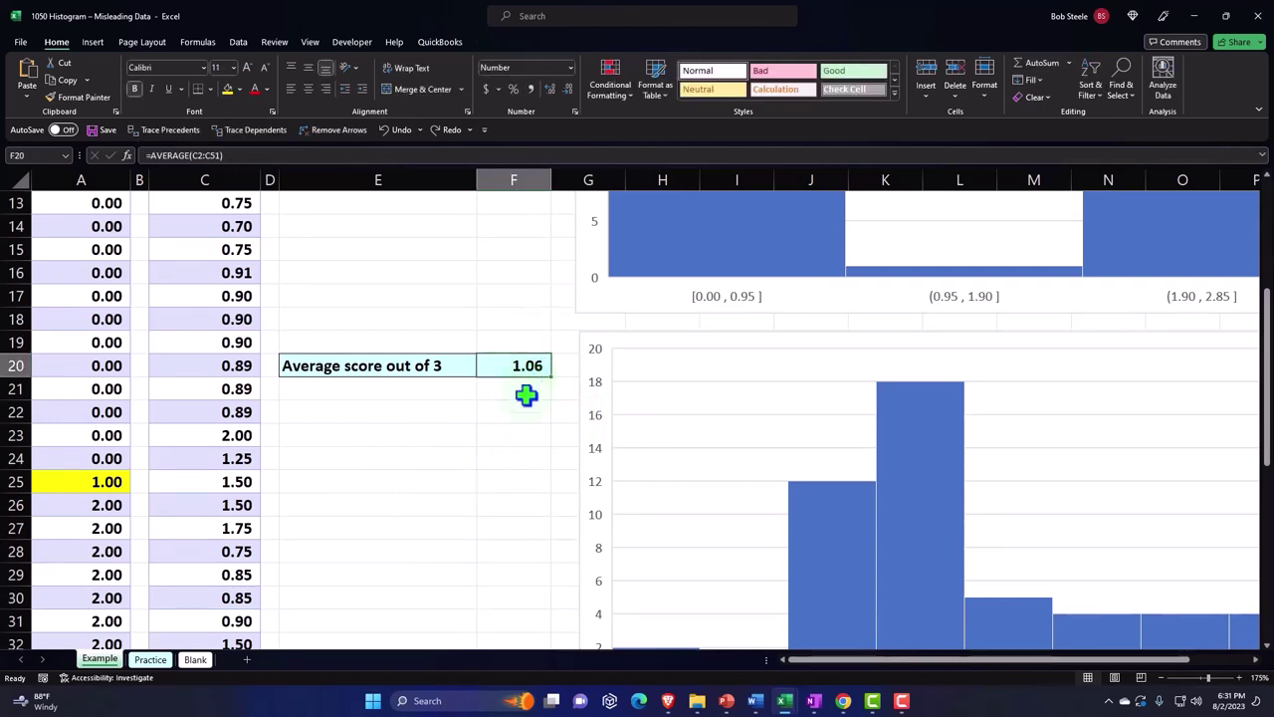
{"action": "scroll", "coordinate": [525, 395], "scroll_direction": "up", "scroll_amount": 4}
{"action": "left_click", "coordinate": [528, 248]}
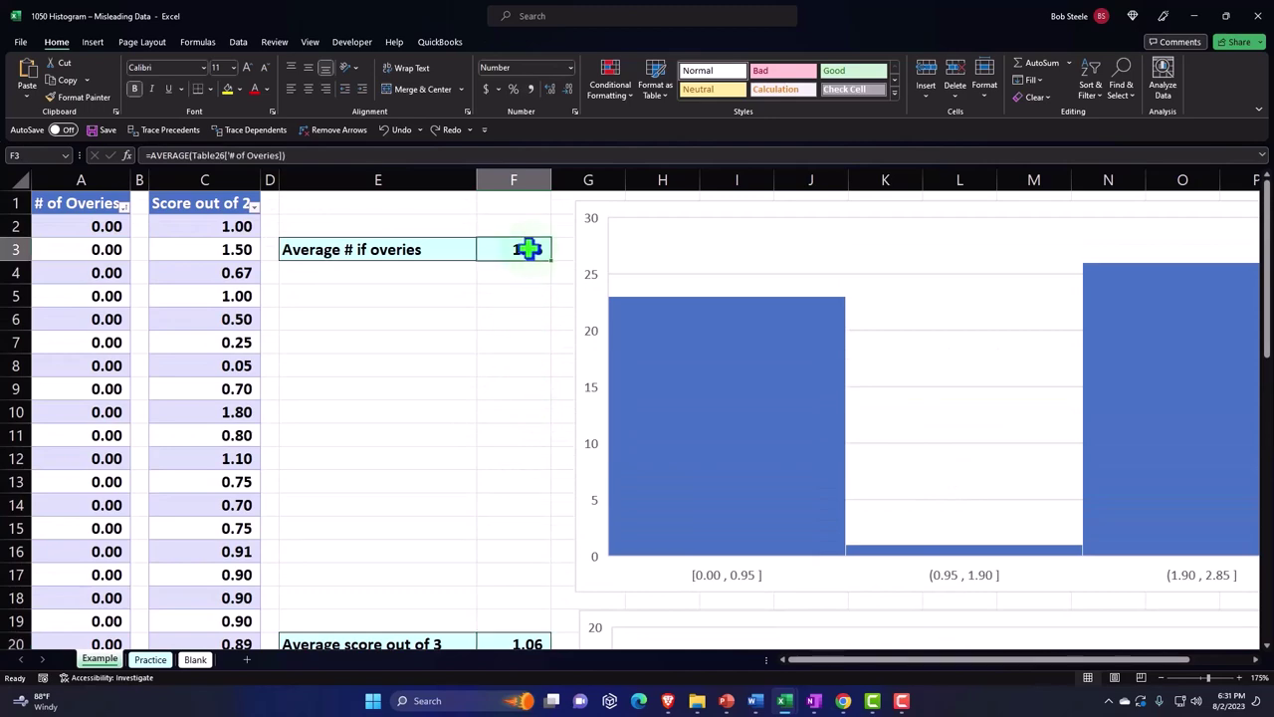
{"action": "scroll", "coordinate": [528, 249], "scroll_direction": "down", "scroll_amount": 4}
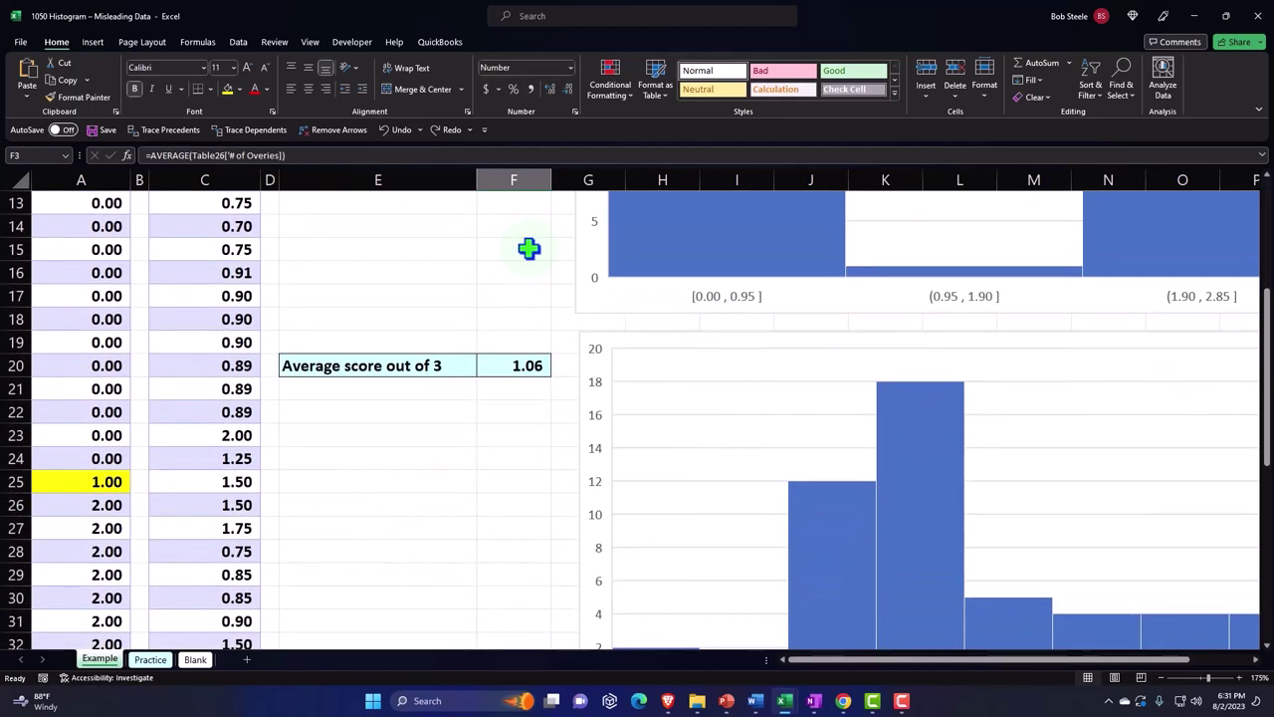
Go to the Blank sheet and review the raw data in the Overies and Score out of 2 columns
{"action": "left_click", "coordinate": [199, 660]}
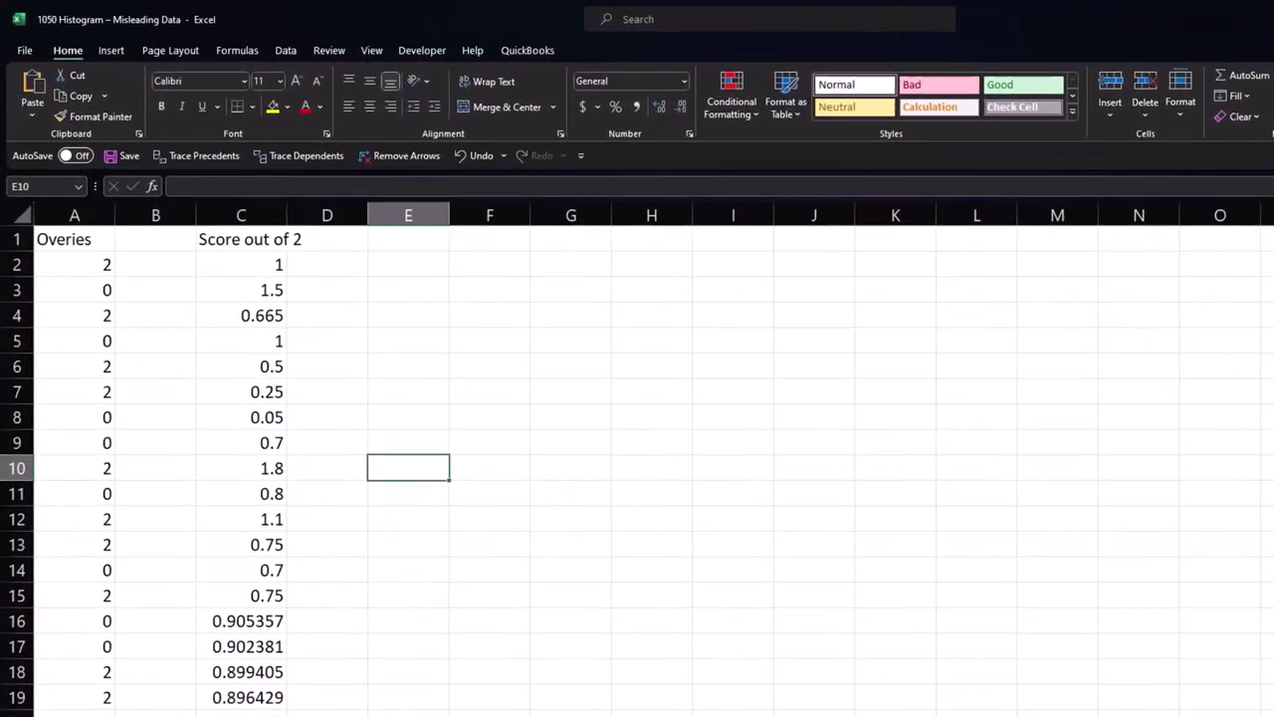
{"action": "left_click", "coordinate": [490, 443]}
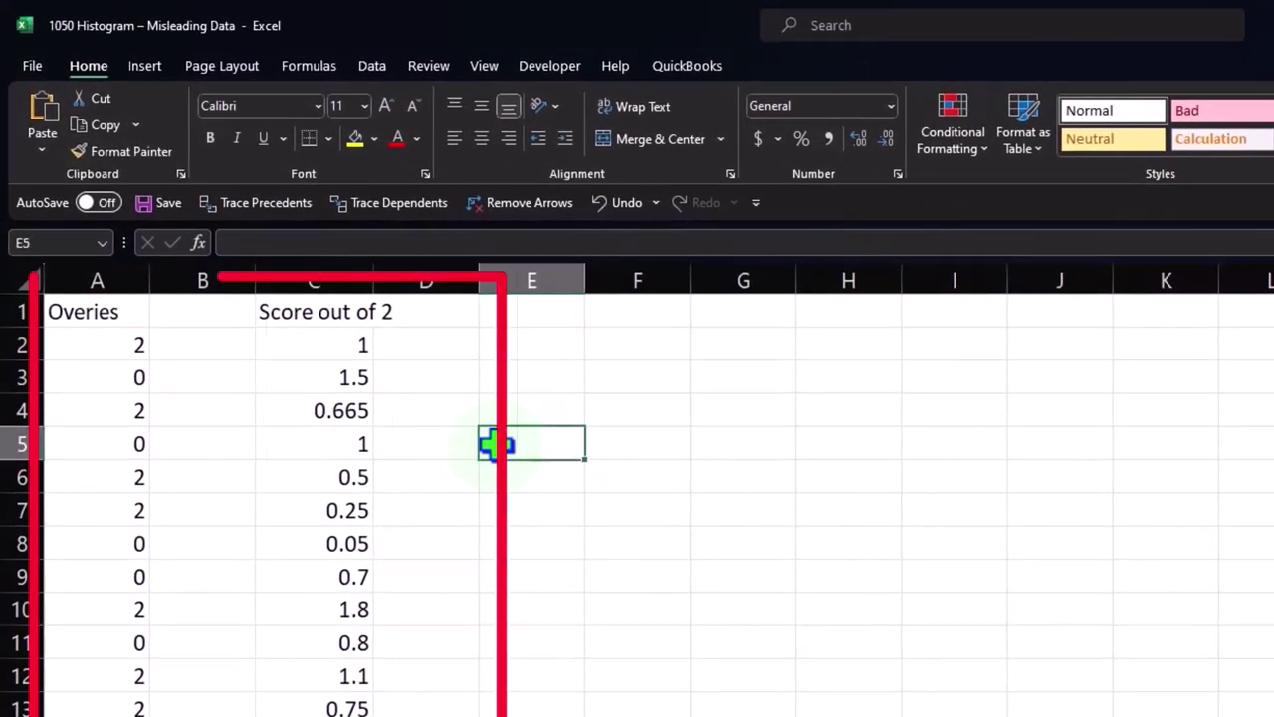
{"action": "left_click", "coordinate": [111, 317]}
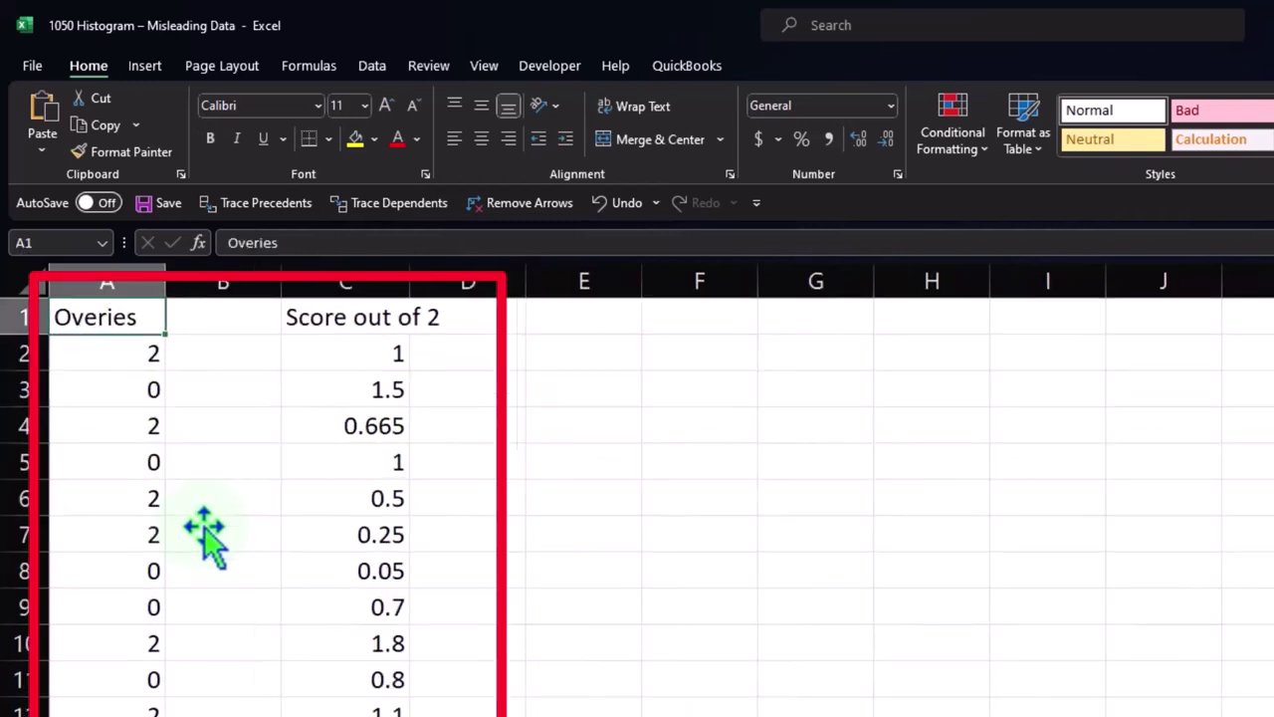
{"action": "scroll", "coordinate": [204, 538], "scroll_direction": "up", "scroll_amount": 2}
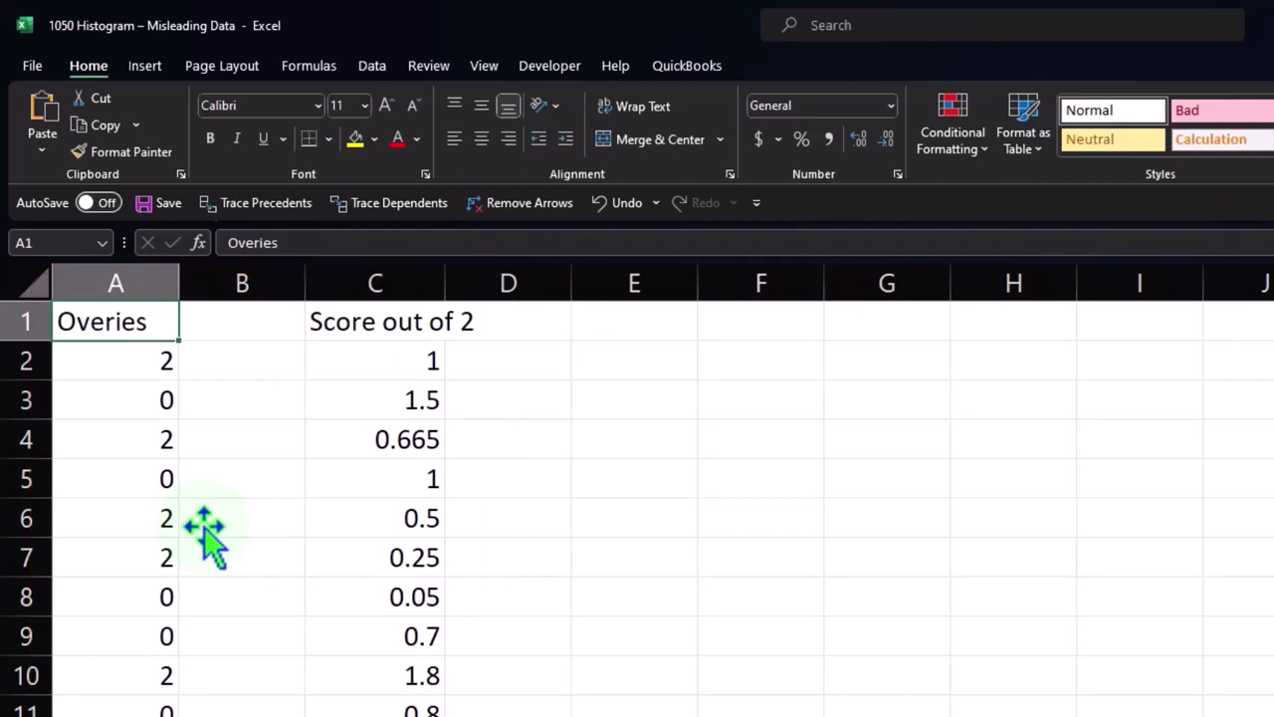
{"action": "left_click_drag", "start_coordinate": [162, 473], "coordinate": [162, 625]}
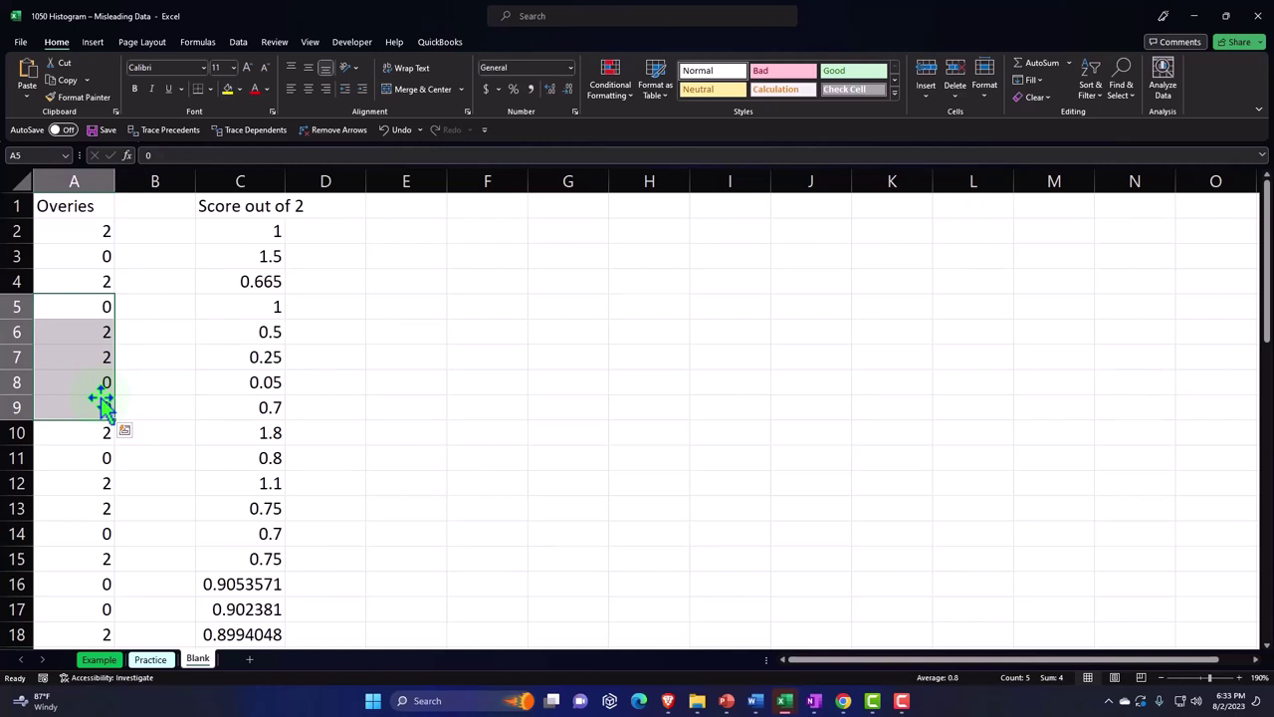
{"action": "left_click", "coordinate": [242, 356]}
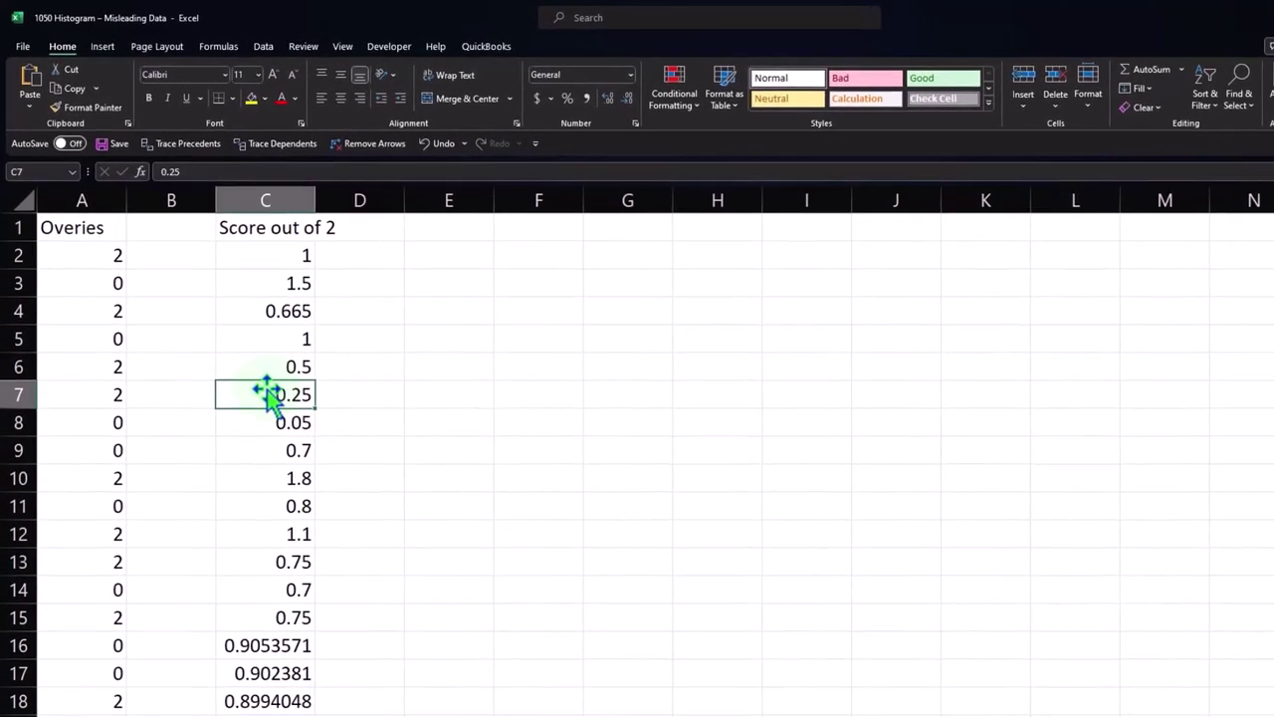
Format the entire Blank sheet as Currency with no symbol, 0 decimal places and negative numbers in red parentheses
{"action": "left_click", "coordinate": [23, 206]}
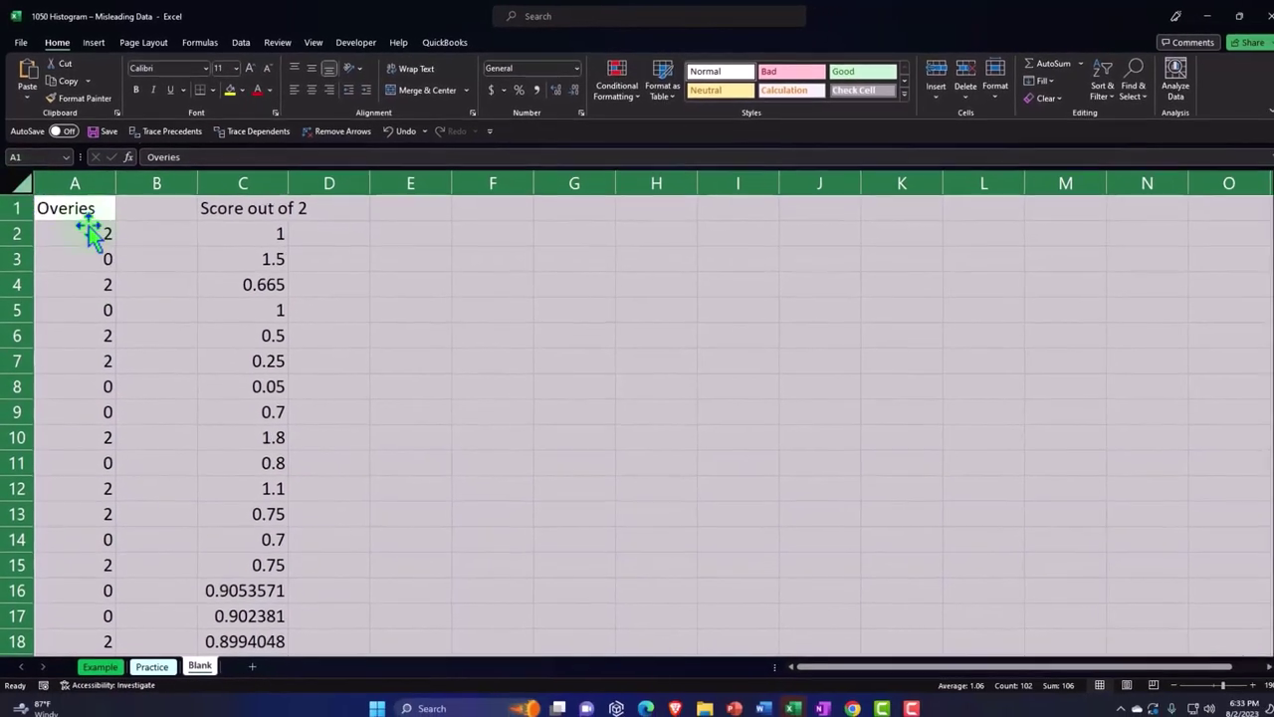
{"action": "right_click", "coordinate": [348, 267]}
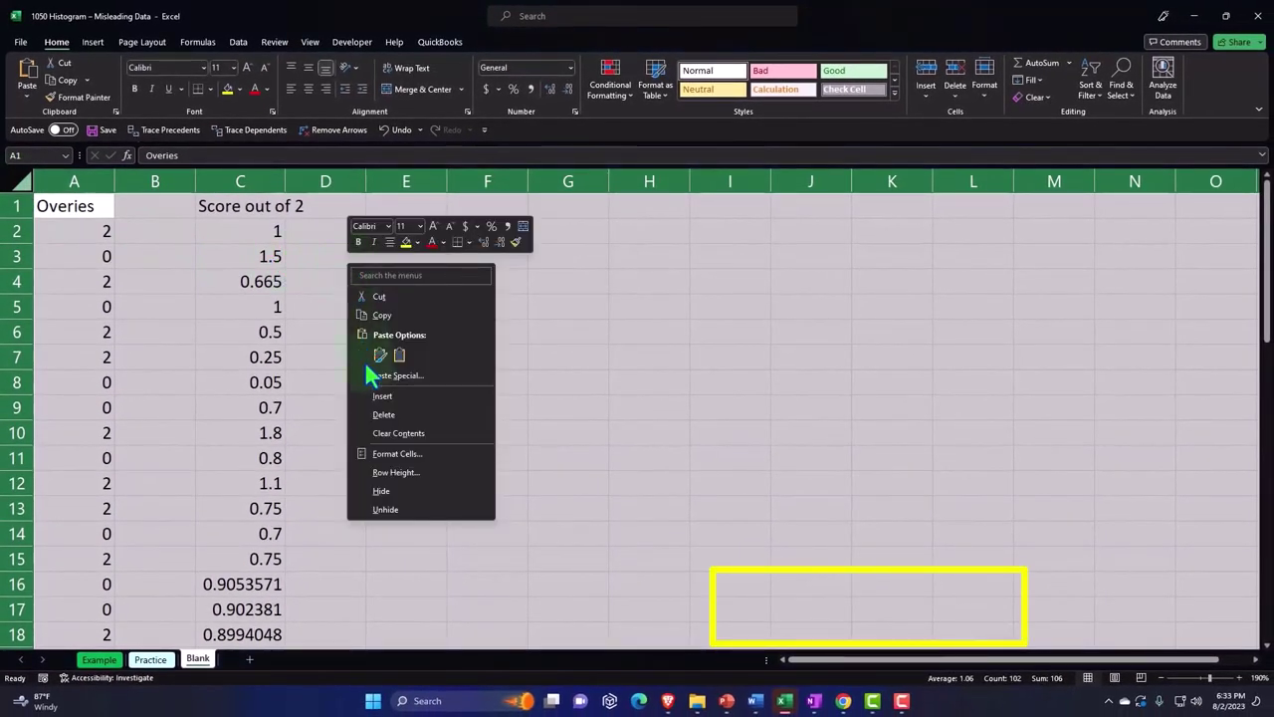
{"action": "left_click", "coordinate": [397, 455]}
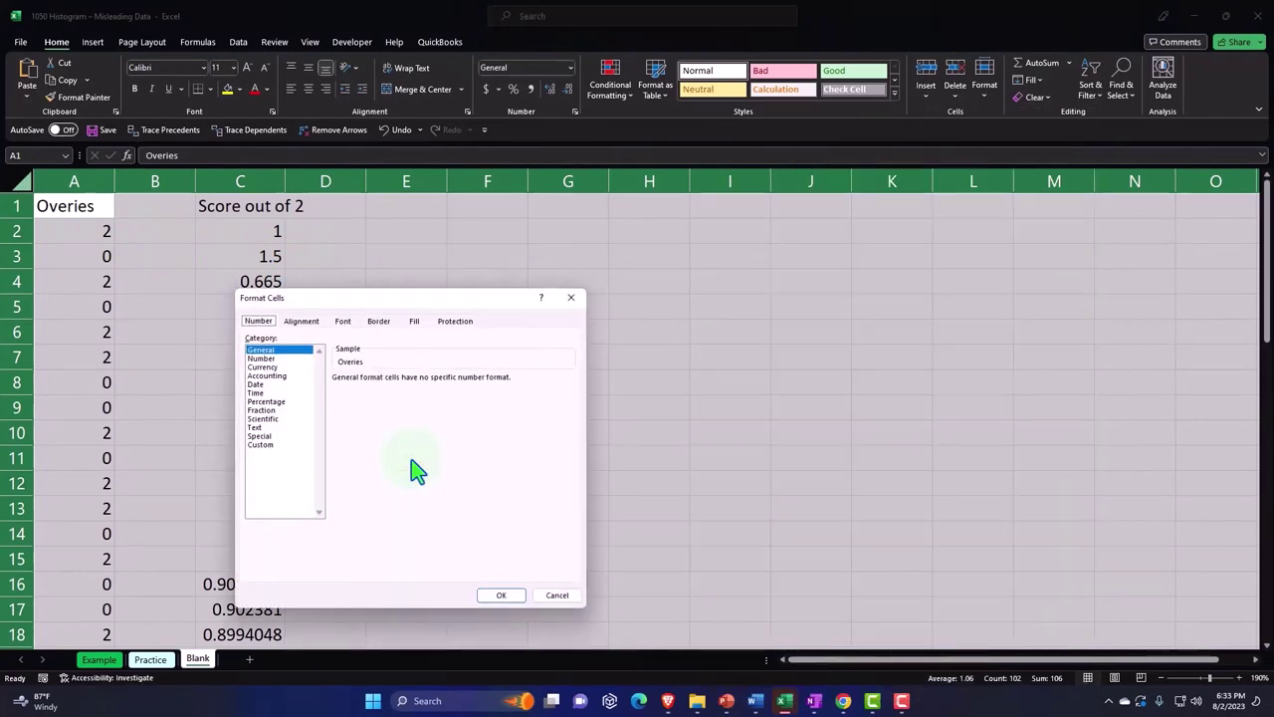
{"action": "left_click", "coordinate": [263, 366]}
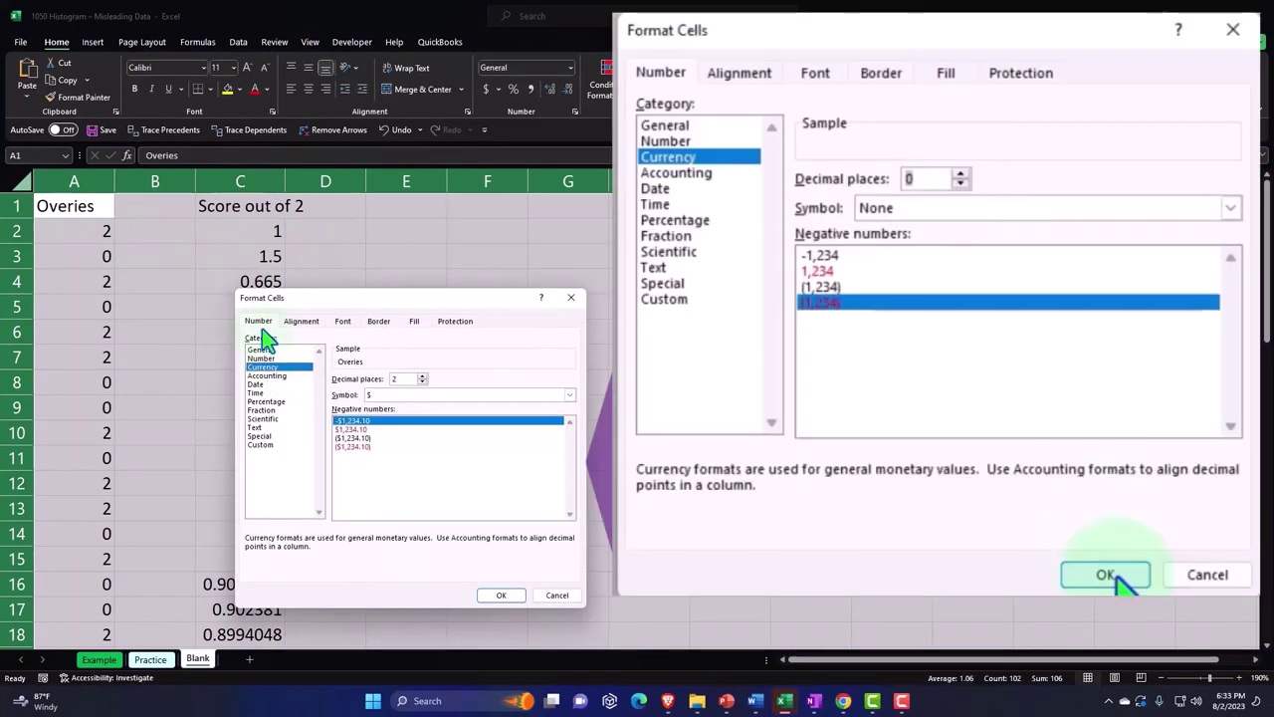
{"action": "left_click", "coordinate": [344, 446]}
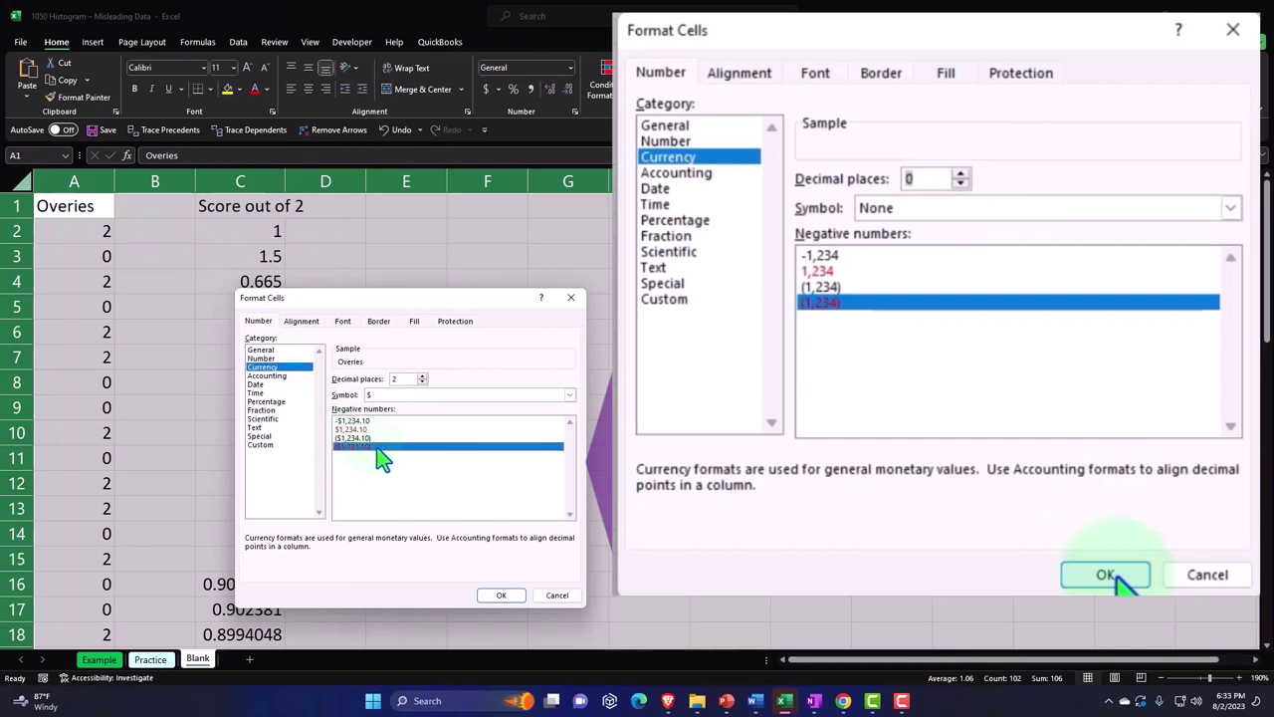
{"action": "left_click", "coordinate": [570, 396]}
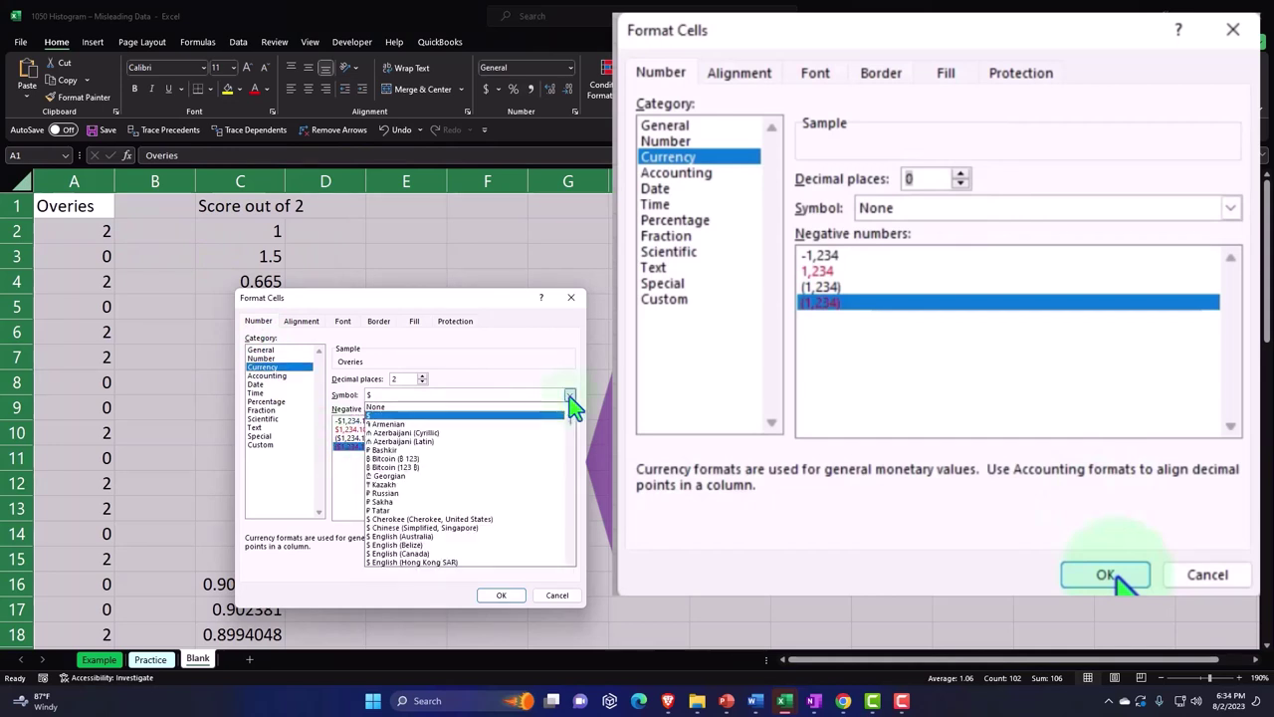
{"action": "left_click", "coordinate": [559, 409]}
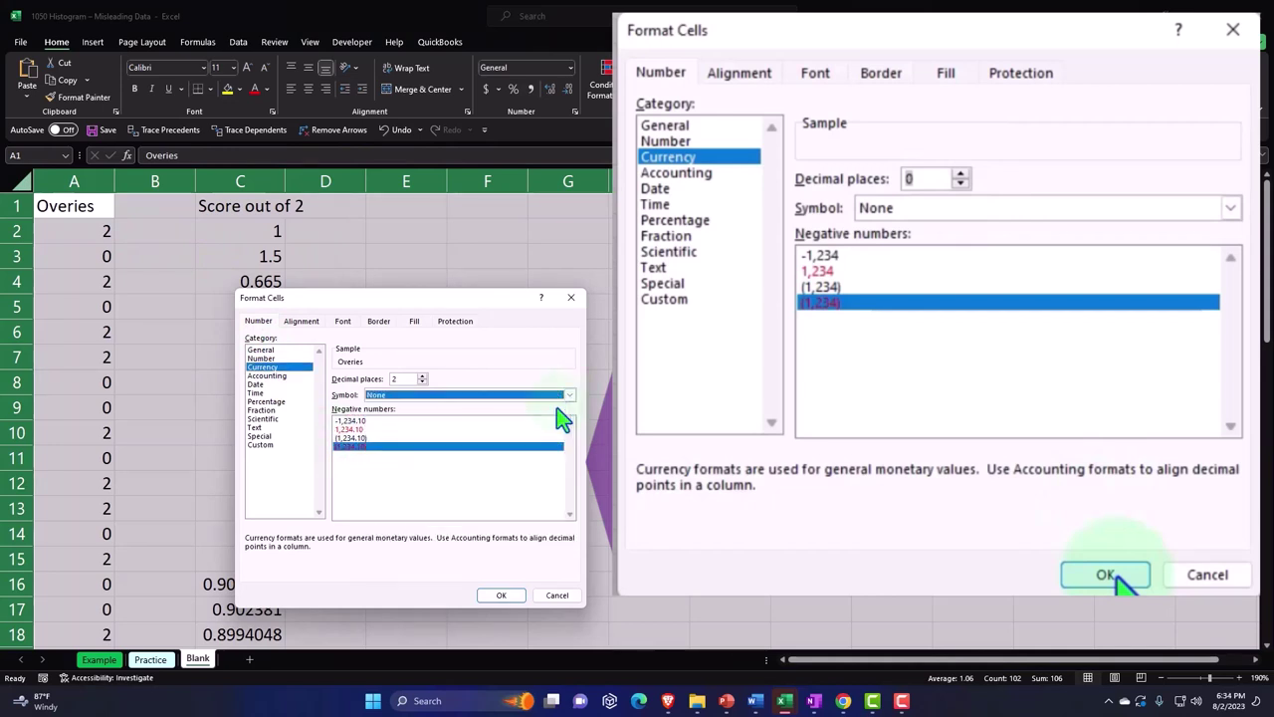
{"action": "left_click", "coordinate": [423, 382]}
{"action": "left_click", "coordinate": [422, 382]}
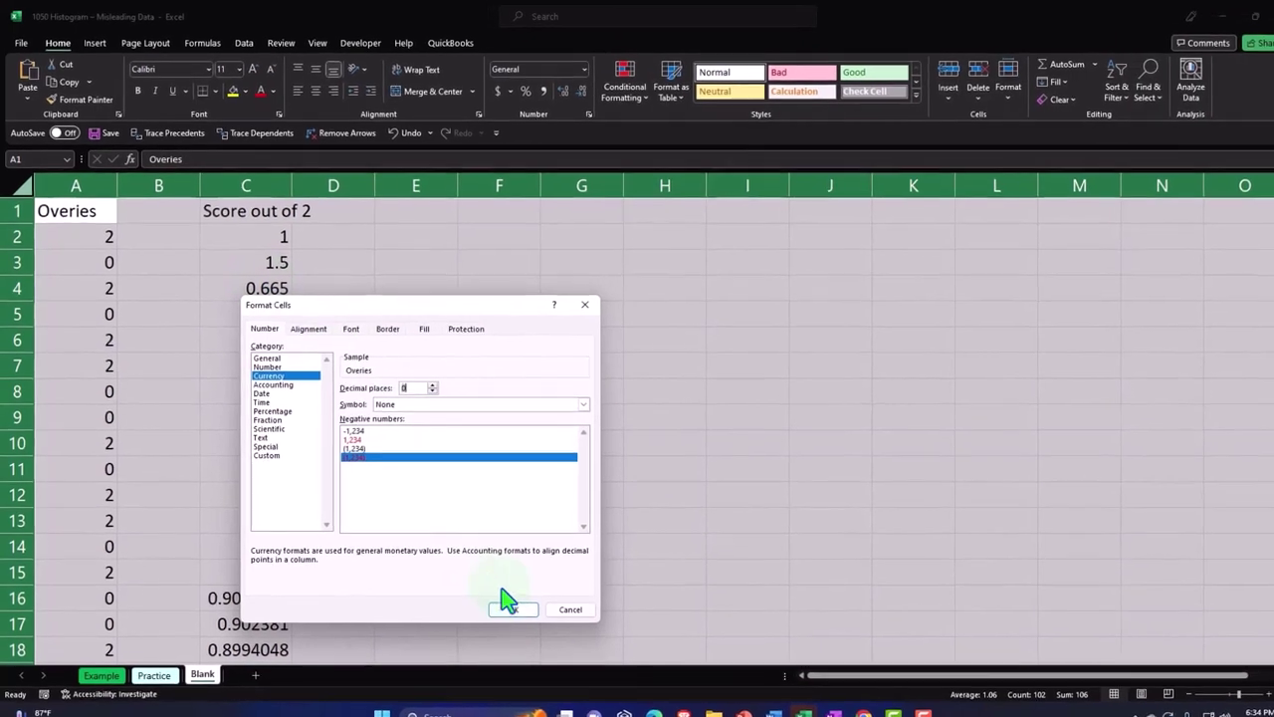
{"action": "left_click", "coordinate": [549, 653]}
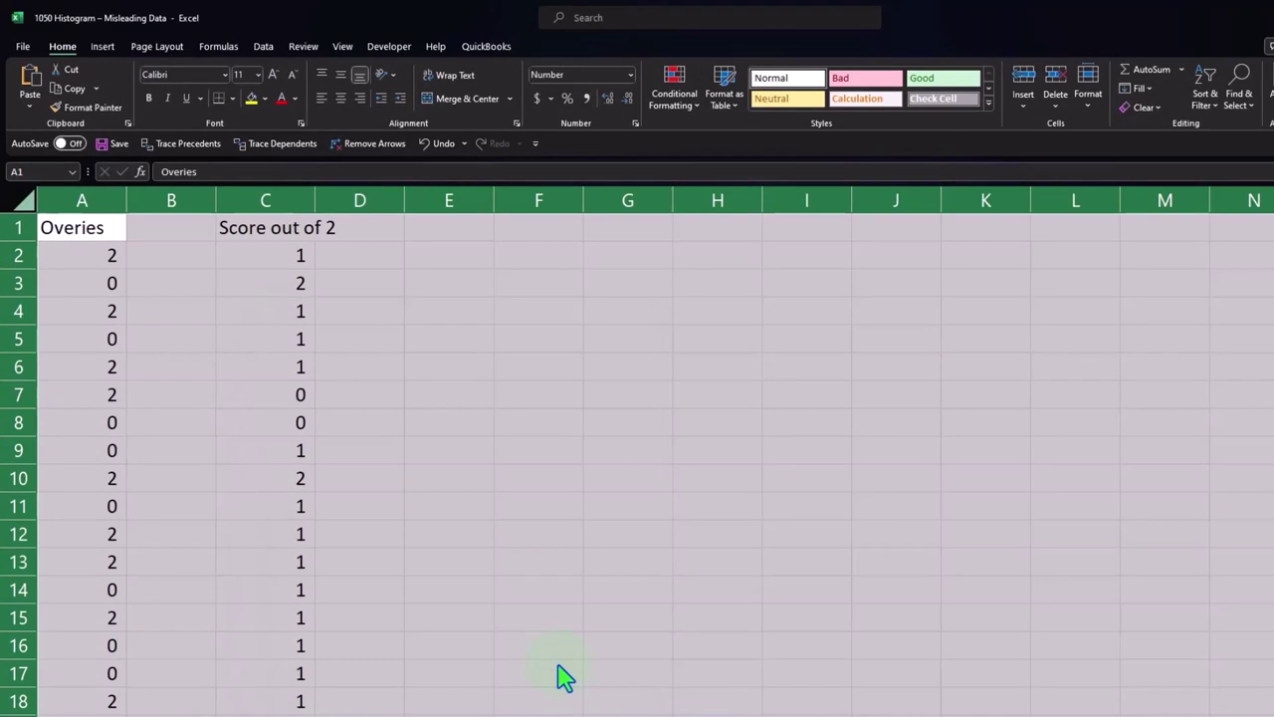
{"action": "left_click", "coordinate": [560, 677]}
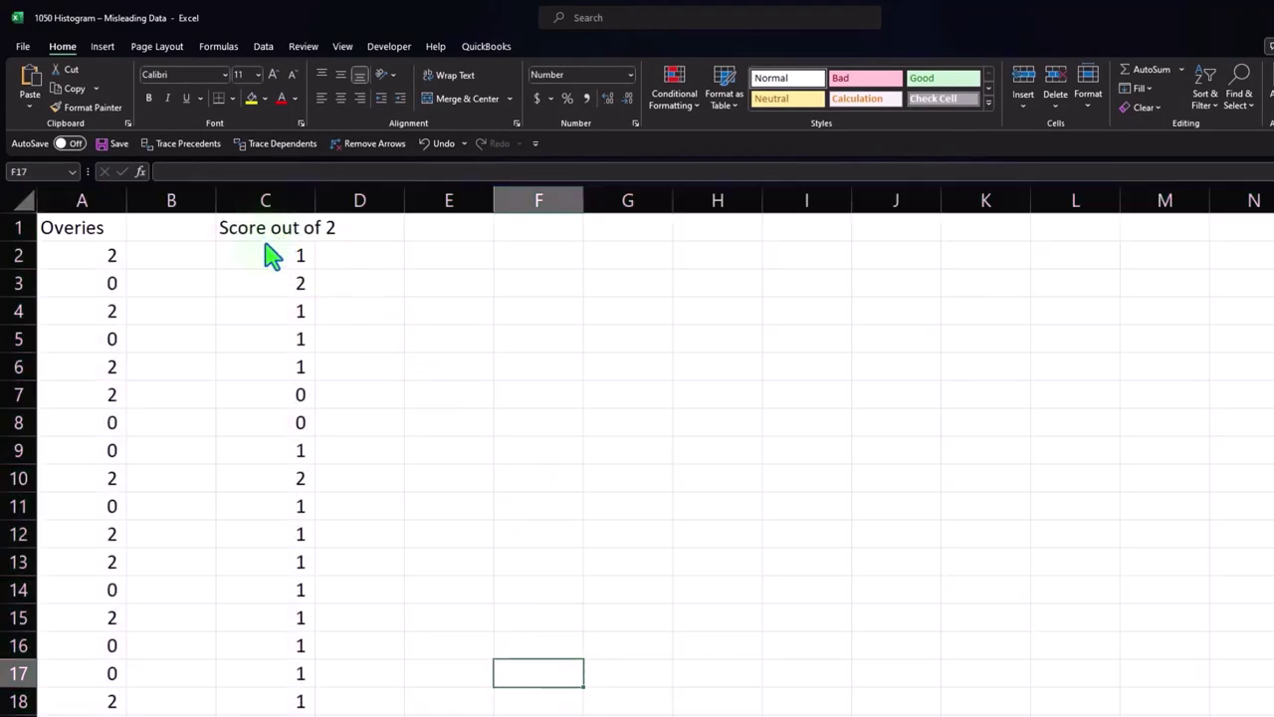
Make all cells of the Blank sheet bold
{"action": "left_click", "coordinate": [26, 207]}
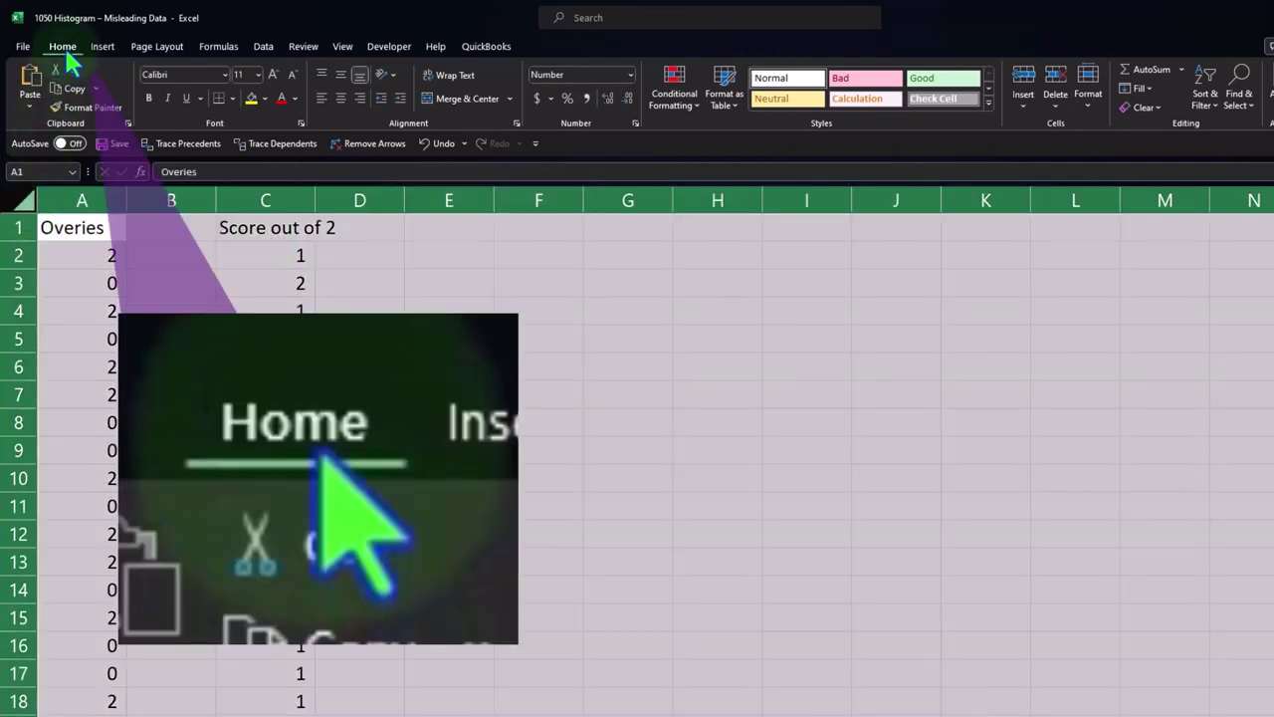
{"action": "left_click", "coordinate": [149, 98]}
{"action": "left_click", "coordinate": [169, 420]}
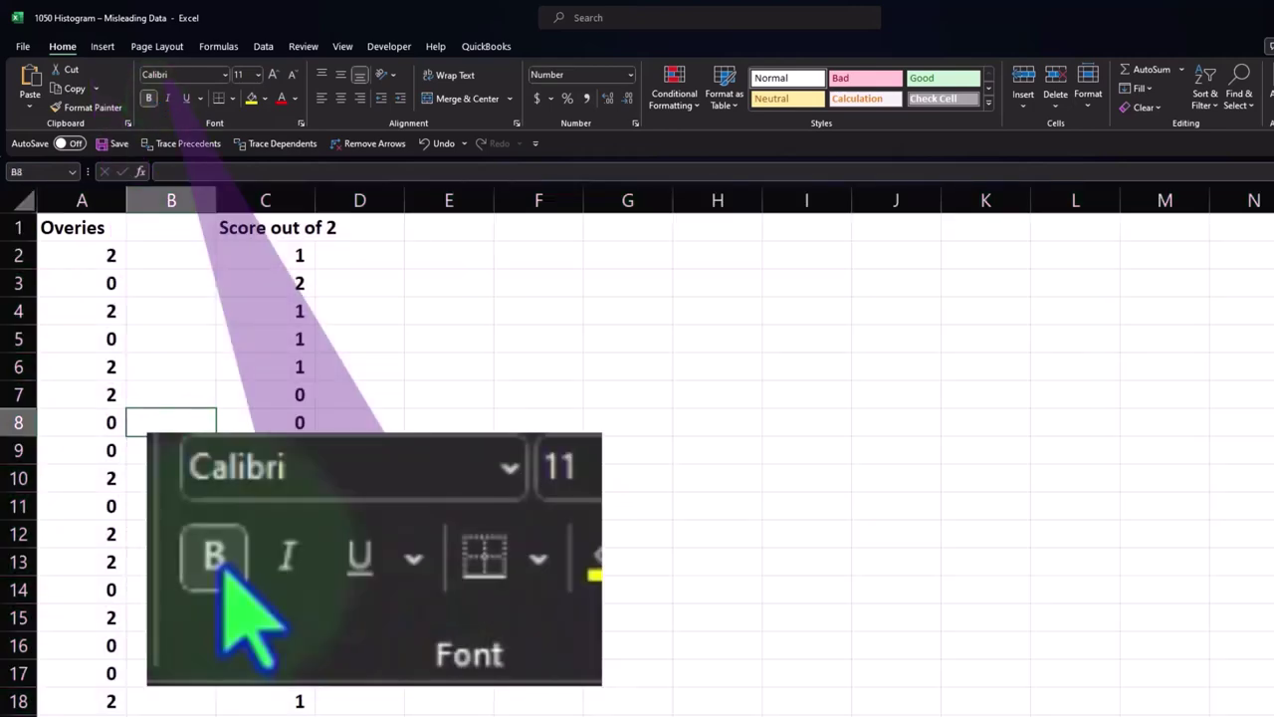
Hide column C containing the Score out of 2 data on the Blank sheet
{"action": "scroll", "coordinate": [206, 540], "scroll_direction": "down", "scroll_amount": 1}
{"action": "scroll", "coordinate": [206, 539], "scroll_direction": "up", "scroll_amount": 1}
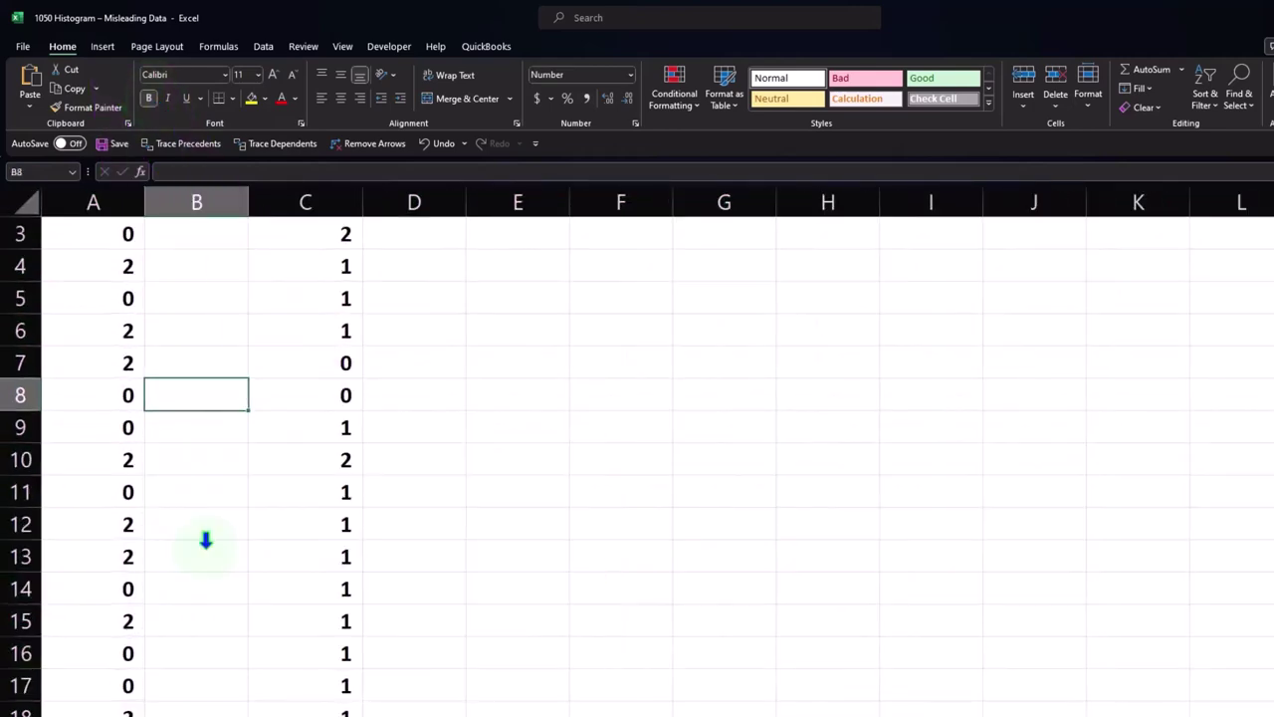
{"action": "scroll", "coordinate": [206, 540], "scroll_direction": "up", "scroll_amount": 1}
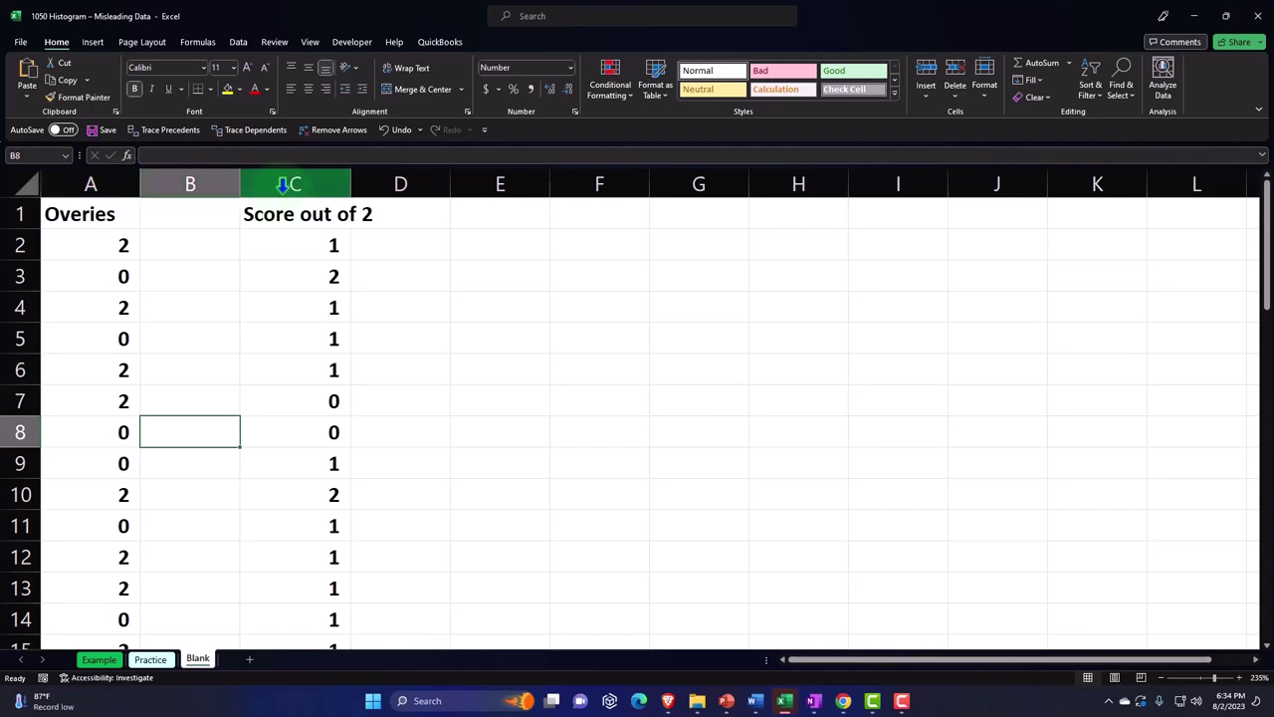
{"action": "left_click", "coordinate": [286, 184]}
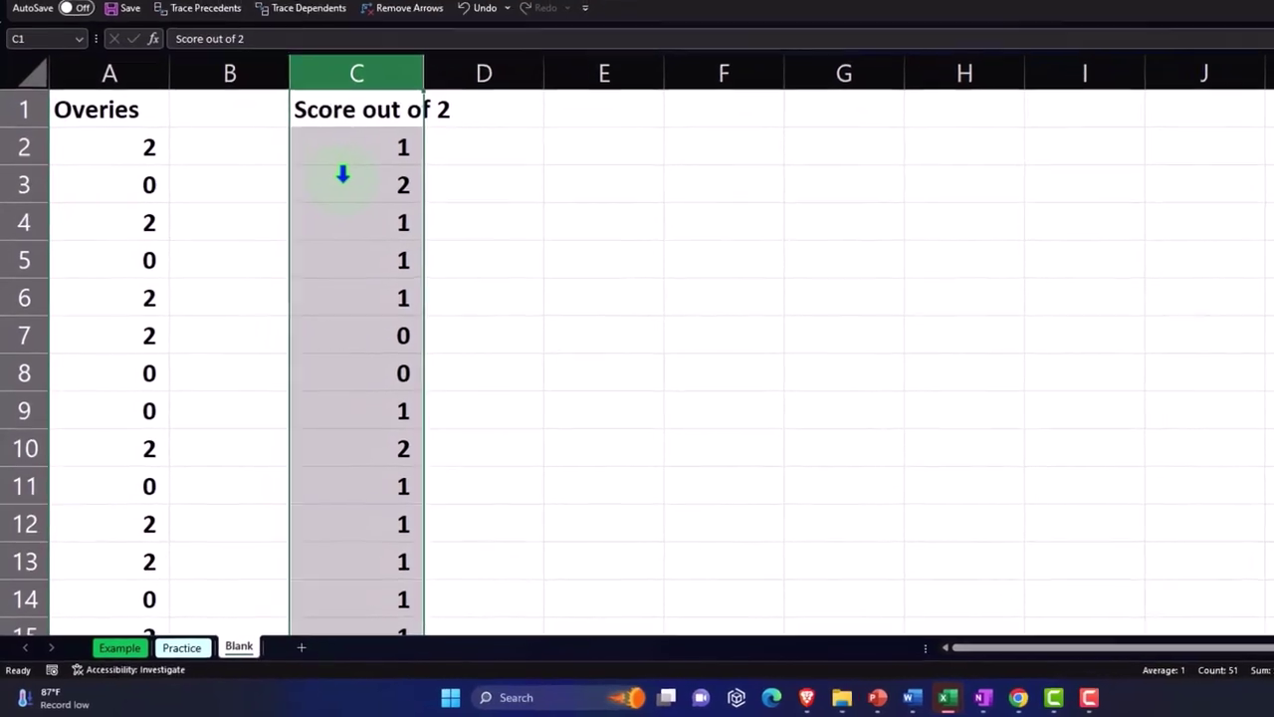
{"action": "right_click", "coordinate": [343, 177]}
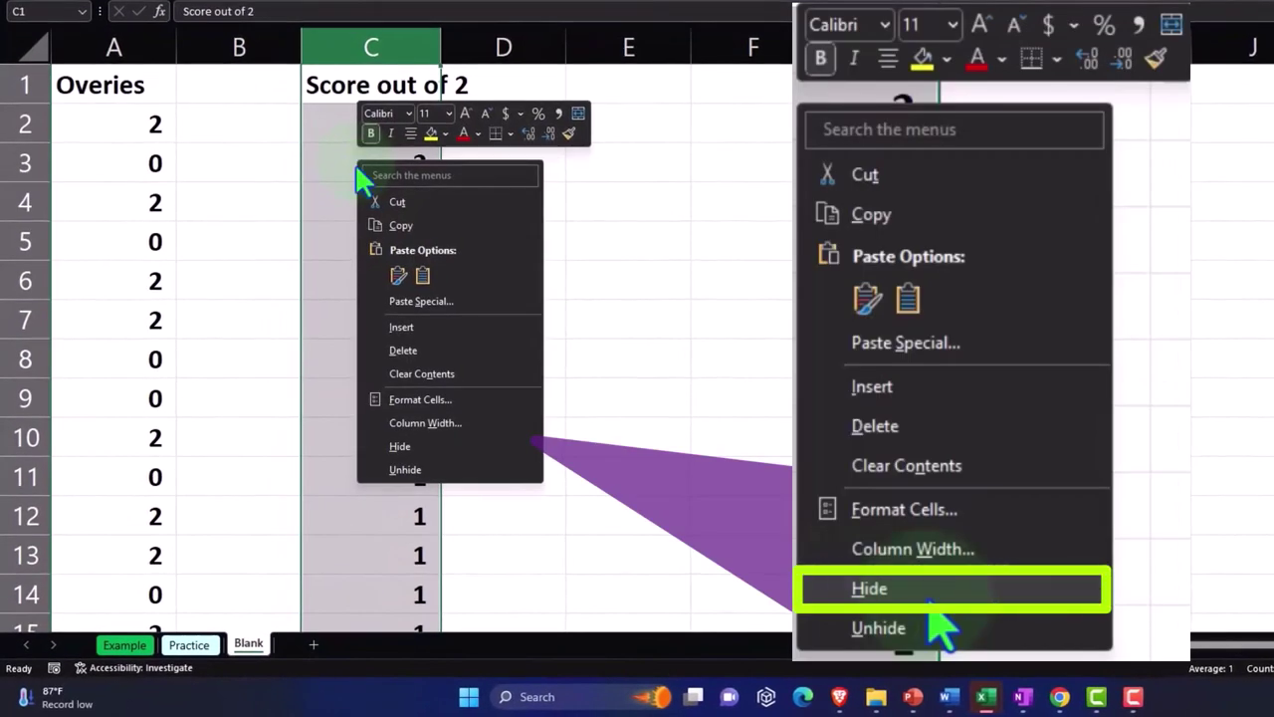
{"action": "left_click", "coordinate": [436, 450]}
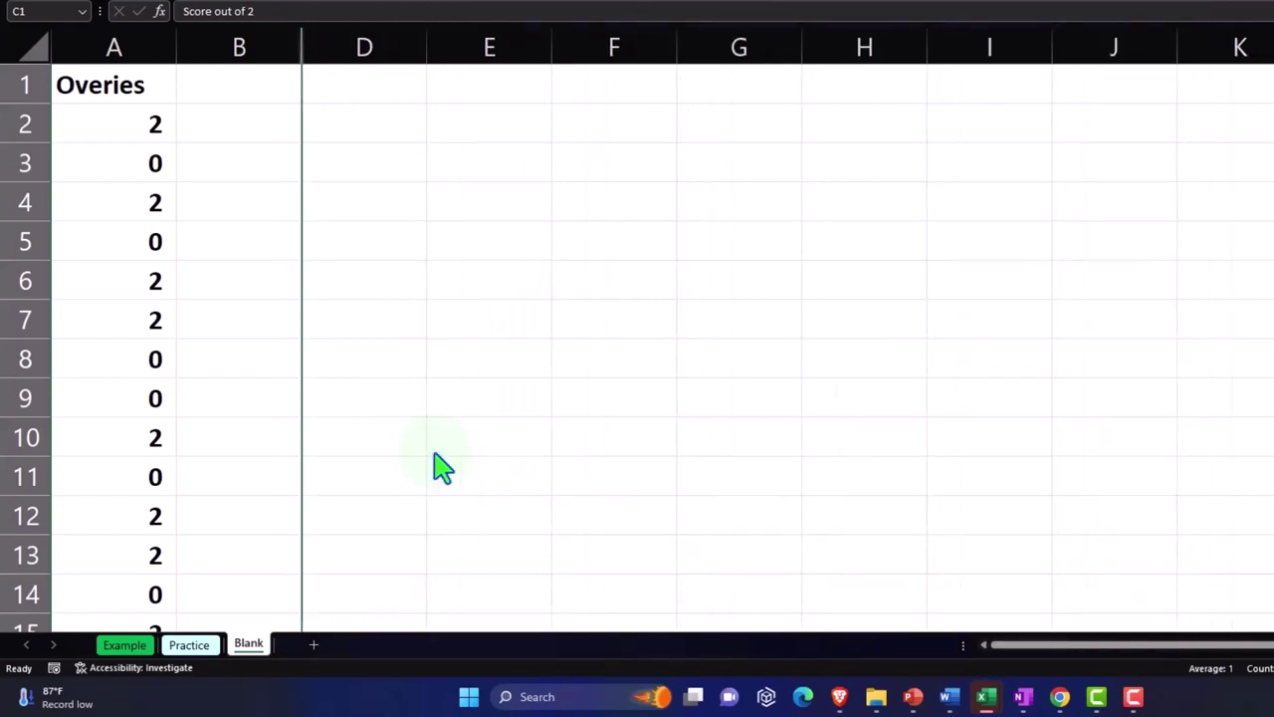
{"action": "left_click", "coordinate": [406, 333]}
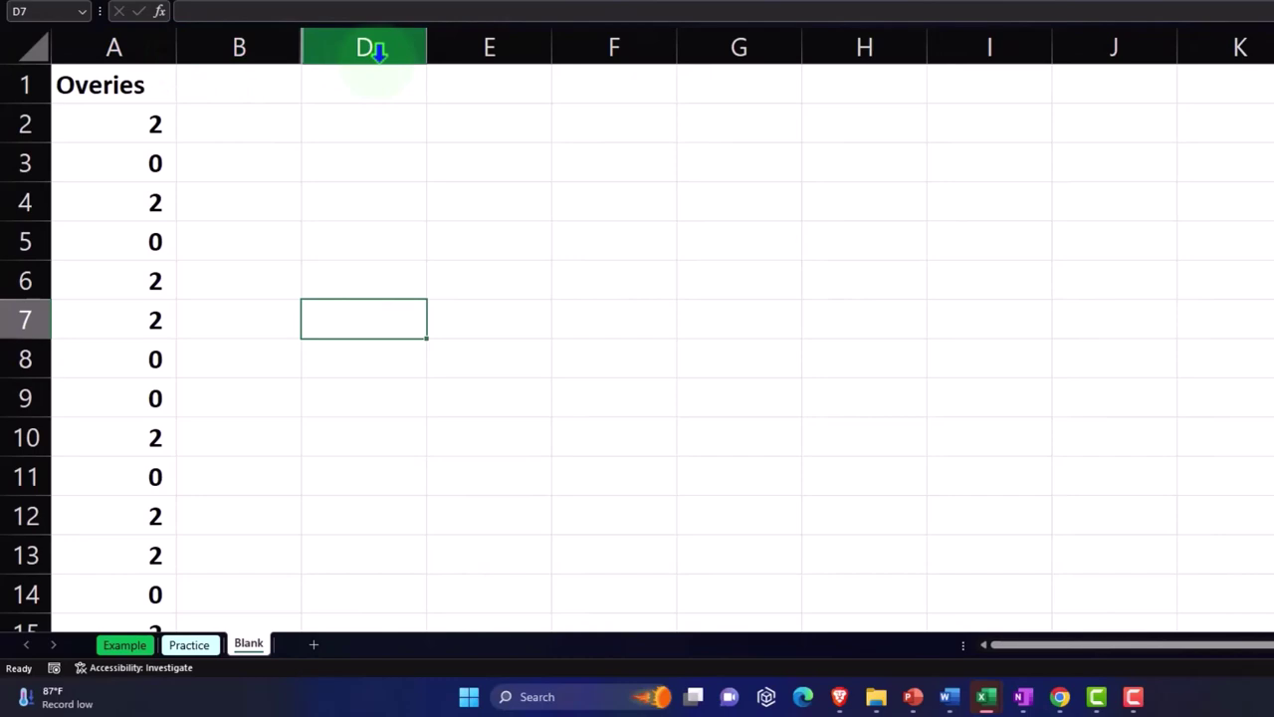
Center the Overies header in cell A1
{"action": "left_click", "coordinate": [131, 118]}
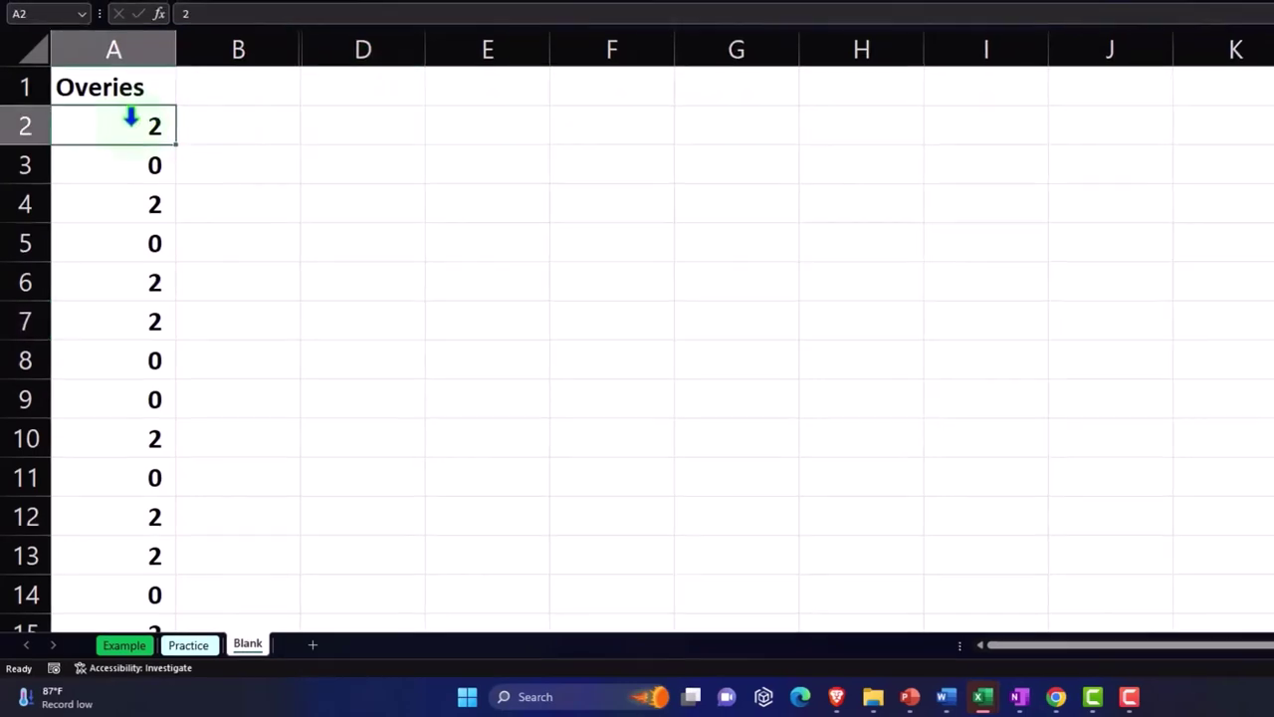
{"action": "left_click", "coordinate": [121, 117]}
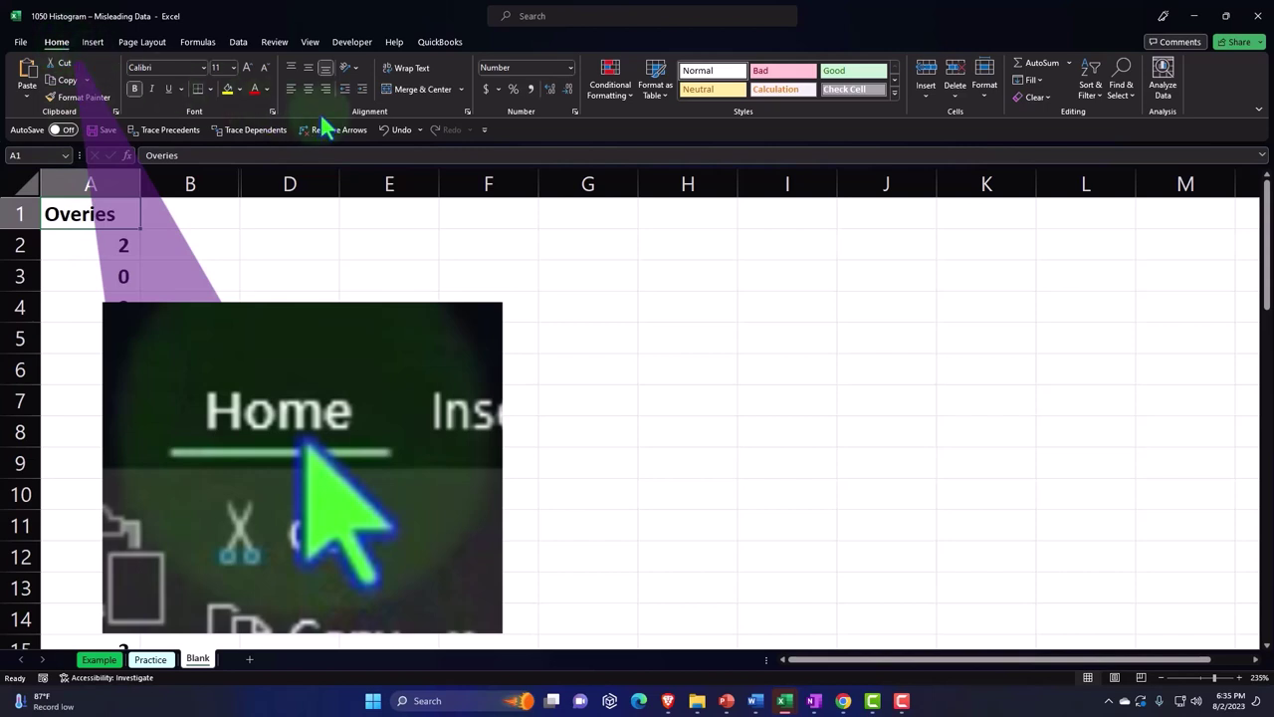
{"action": "left_click", "coordinate": [309, 90]}
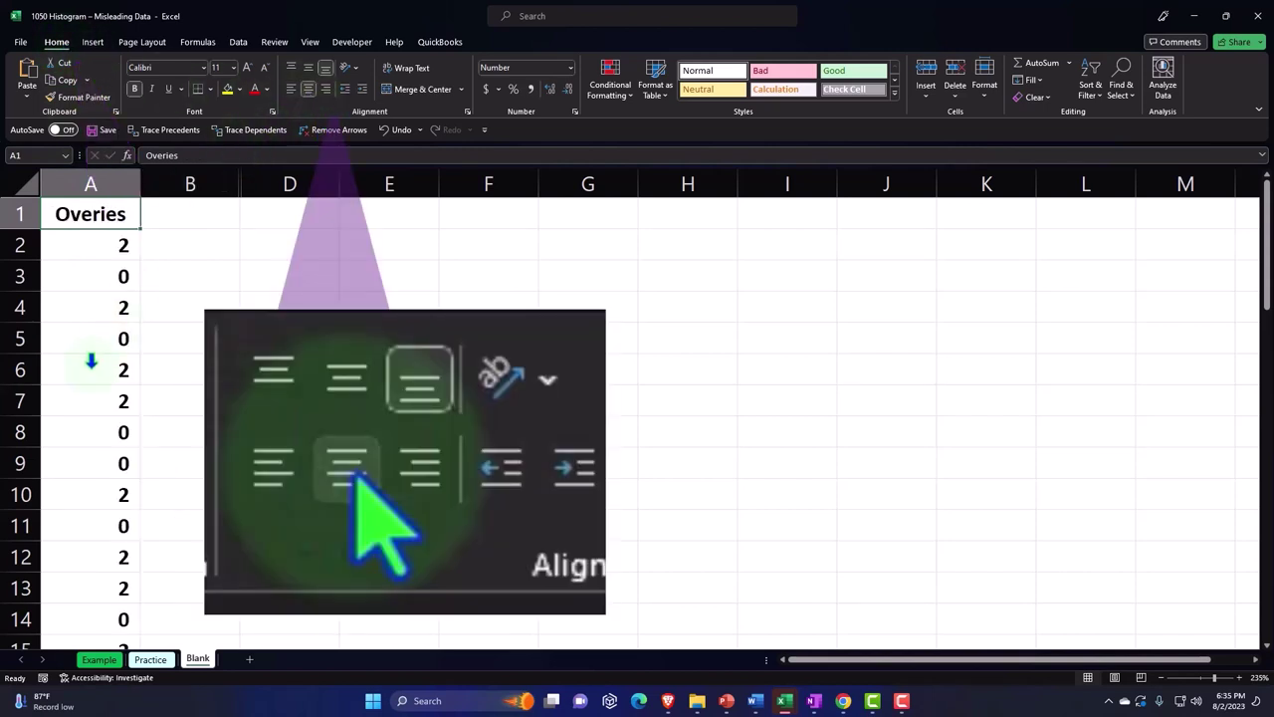
Convert the Overies data in A1:A51 into a table with headers
{"action": "left_click", "coordinate": [91, 362]}
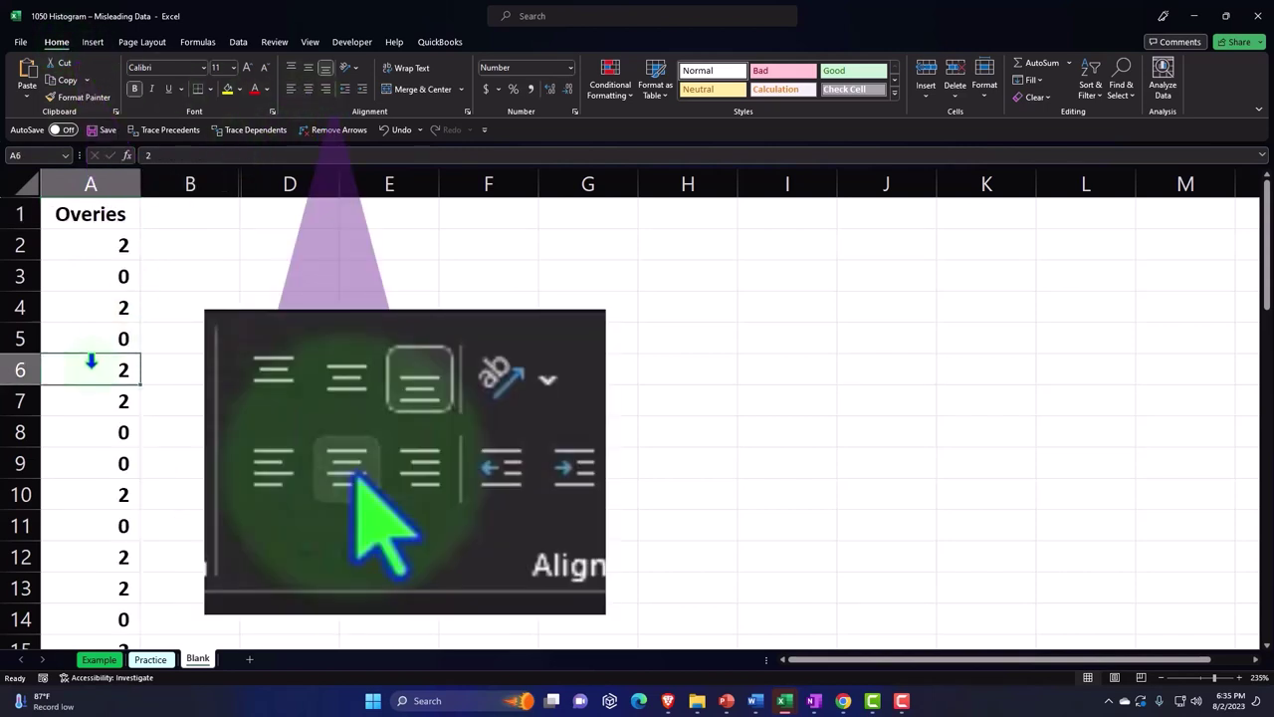
{"action": "scroll", "coordinate": [91, 362], "scroll_direction": "down", "scroll_amount": 5}
{"action": "scroll", "coordinate": [90, 363], "scroll_direction": "up", "scroll_amount": 4}
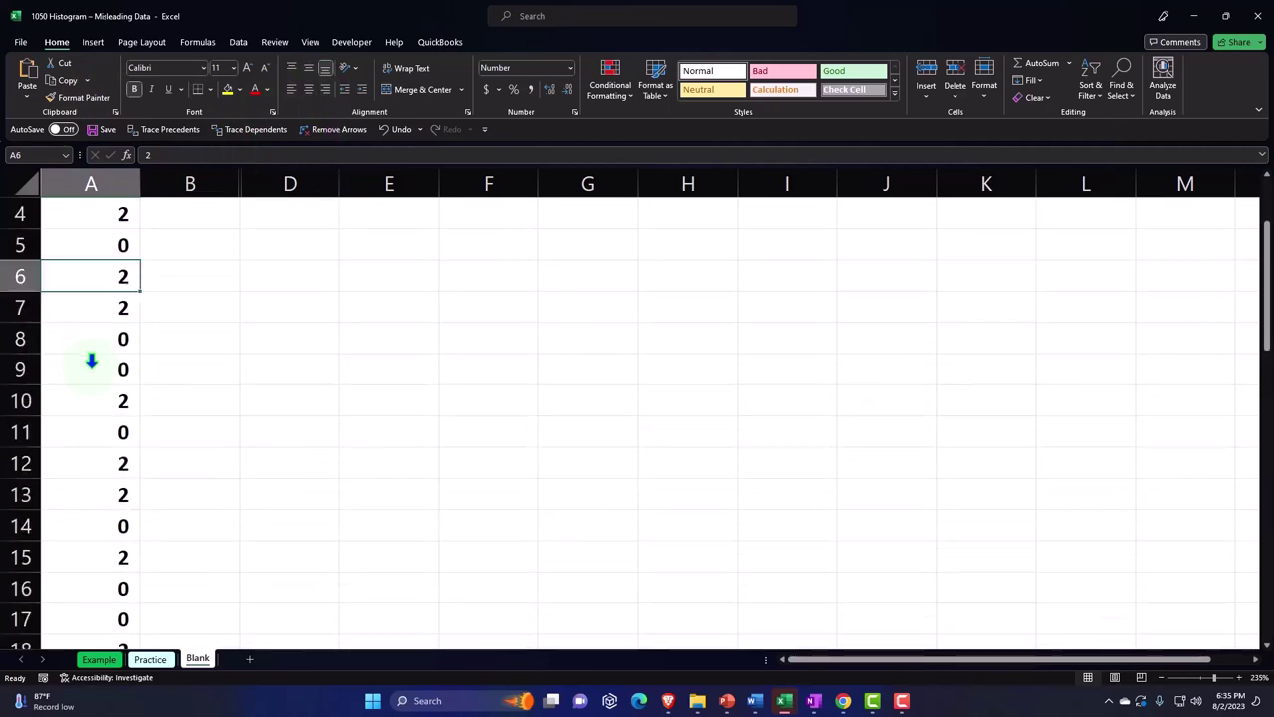
{"action": "scroll", "coordinate": [91, 363], "scroll_direction": "up", "scroll_amount": 1}
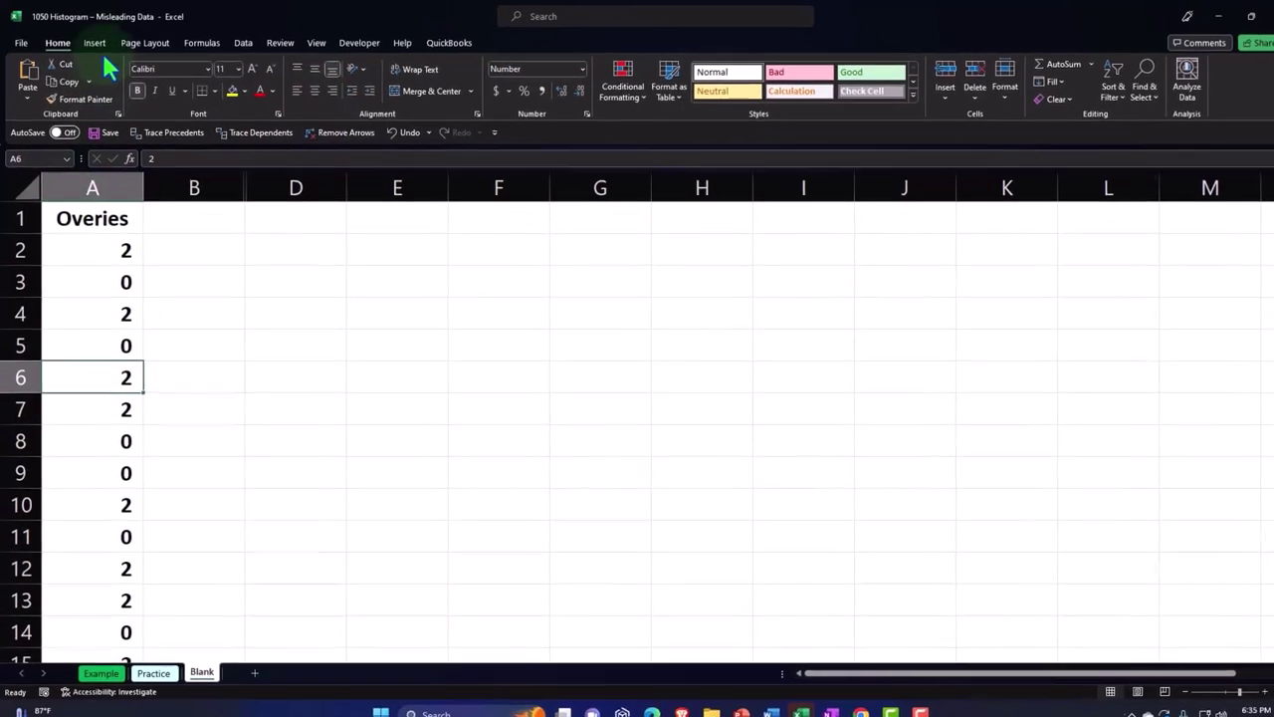
{"action": "left_click", "coordinate": [94, 42]}
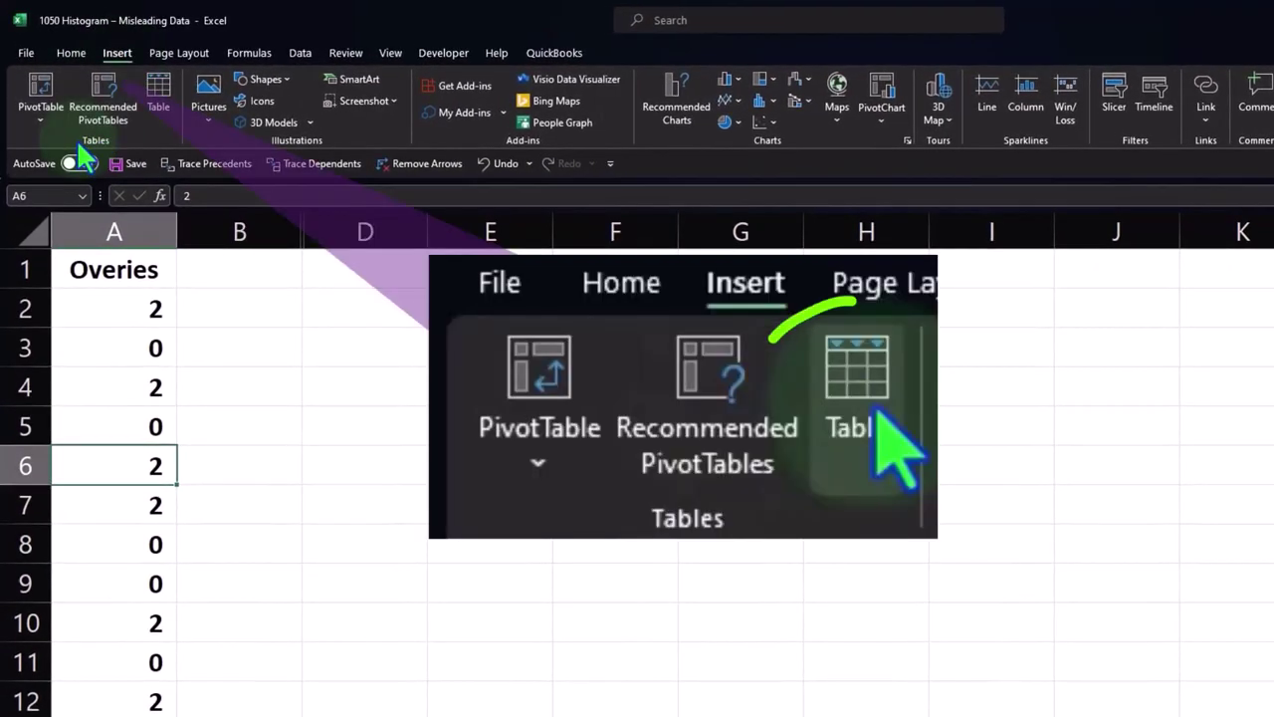
{"action": "left_click", "coordinate": [156, 103]}
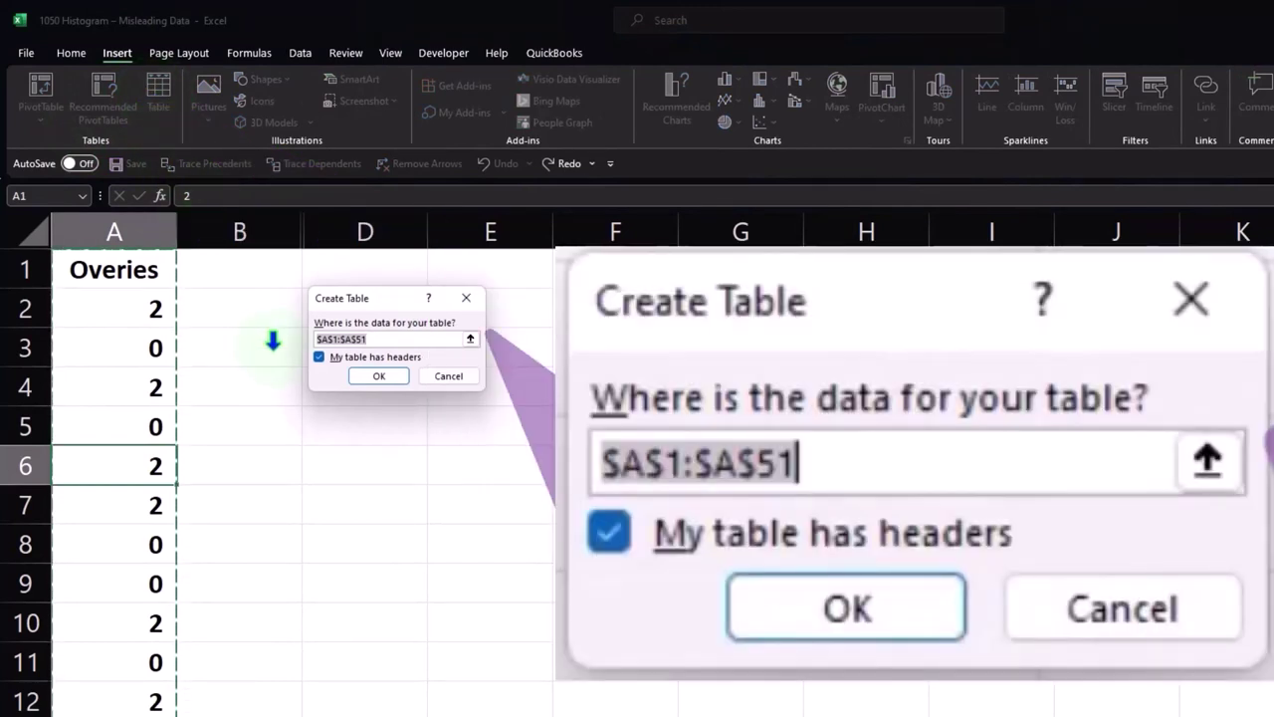
{"action": "left_click", "coordinate": [379, 376]}
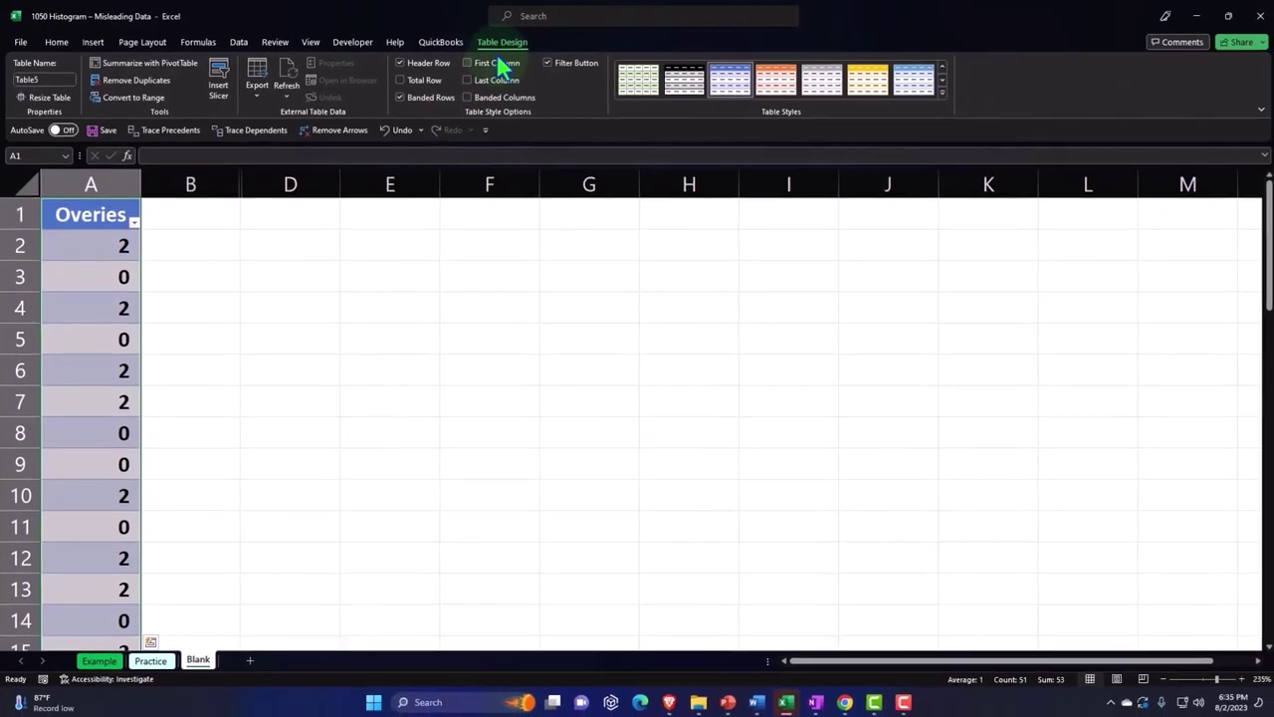
Apply the orange banded style to the Overies table and sort its column from smallest to largest
{"action": "left_click", "coordinate": [775, 79]}
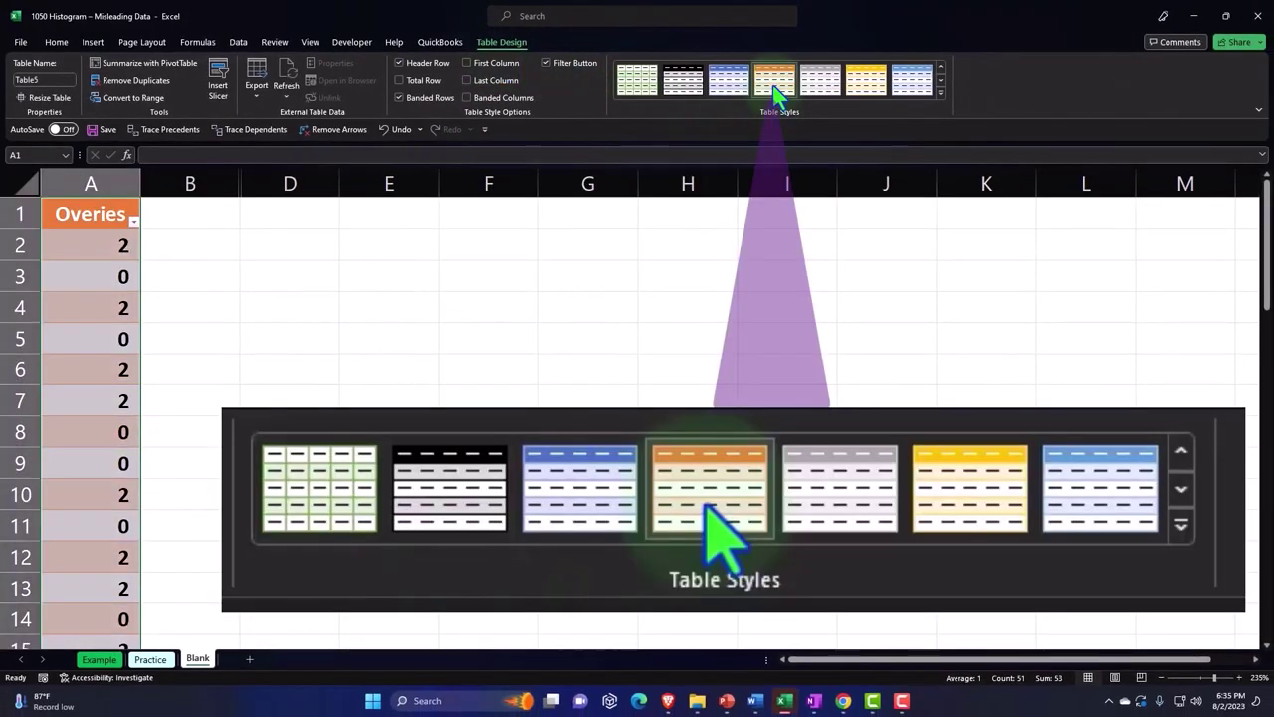
{"action": "left_click", "coordinate": [401, 299]}
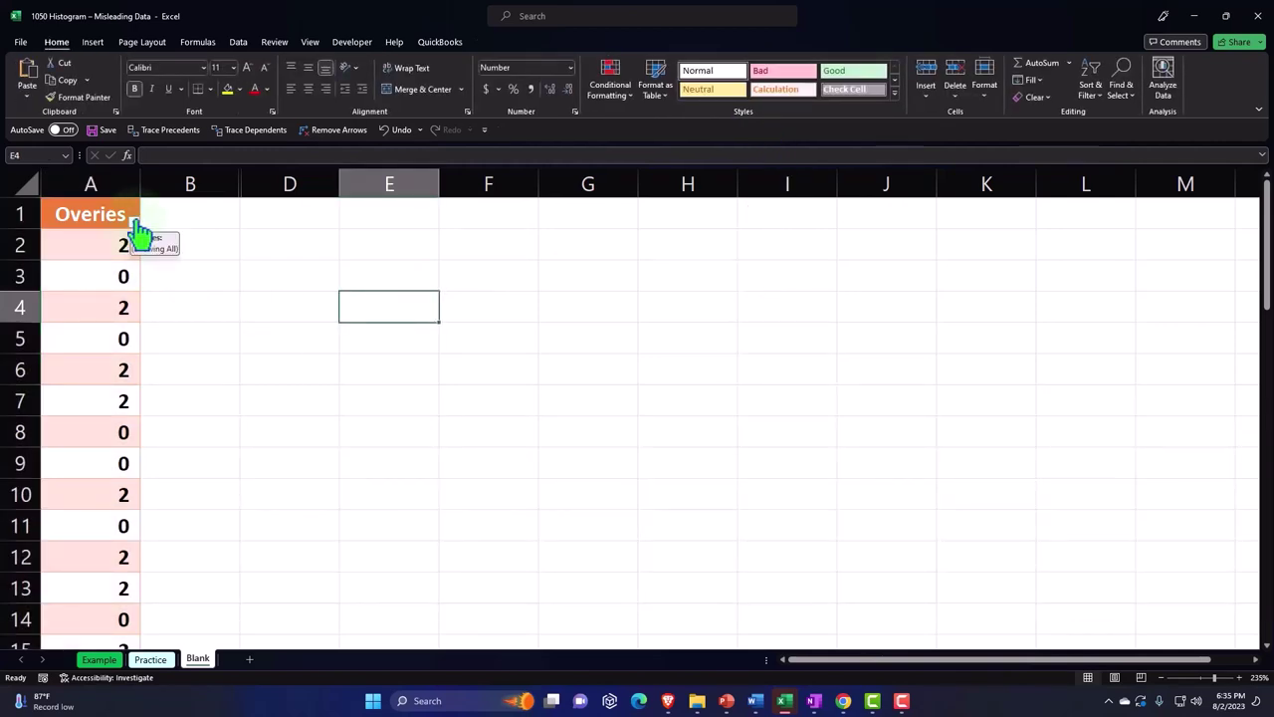
{"action": "left_click", "coordinate": [135, 222]}
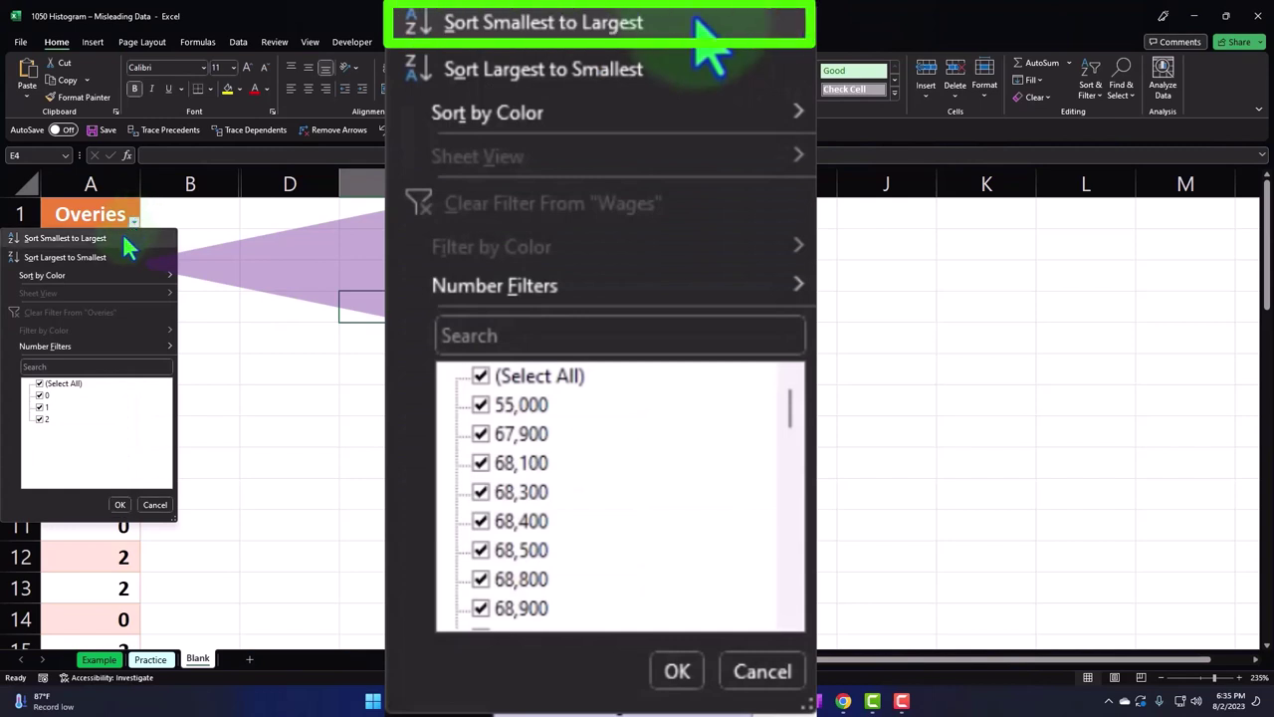
{"action": "left_click", "coordinate": [123, 239]}
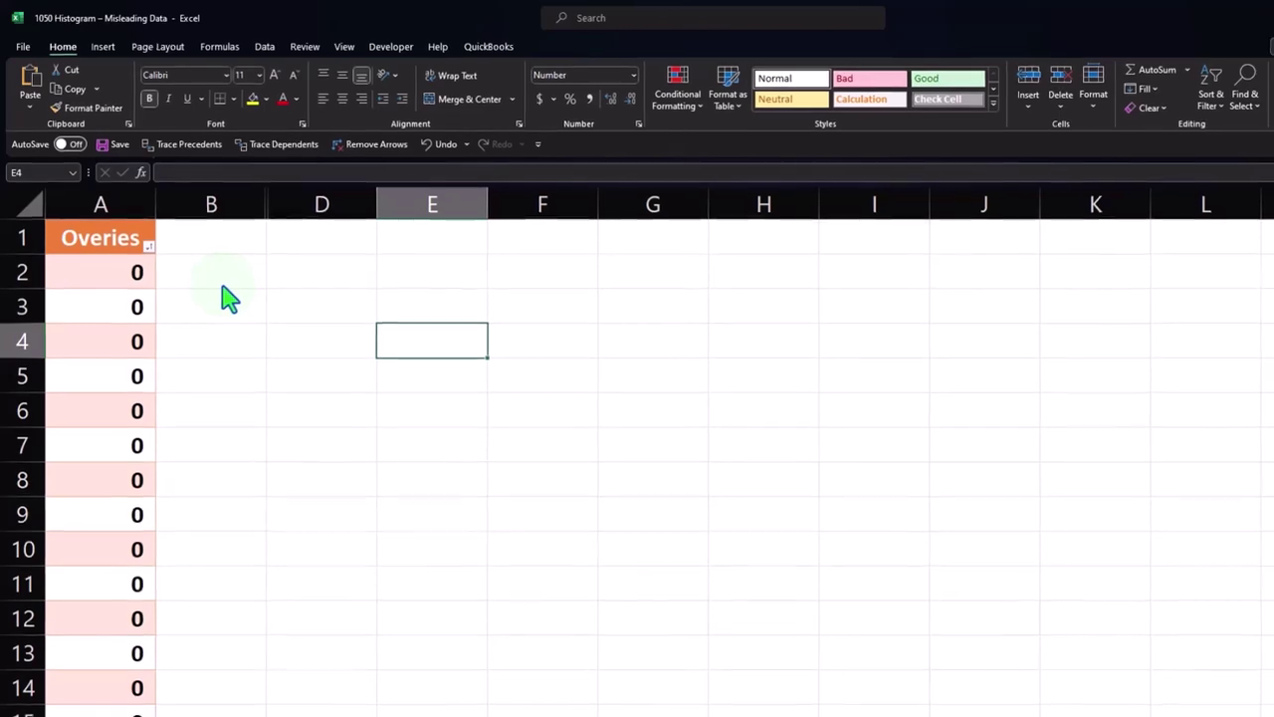
Review the sorted Overies values down to the end of the table, checking where 0, 1 and 2 occur
{"action": "scroll", "coordinate": [214, 284], "scroll_direction": "down", "scroll_amount": 3}
{"action": "scroll", "coordinate": [204, 269], "scroll_direction": "down", "scroll_amount": 4}
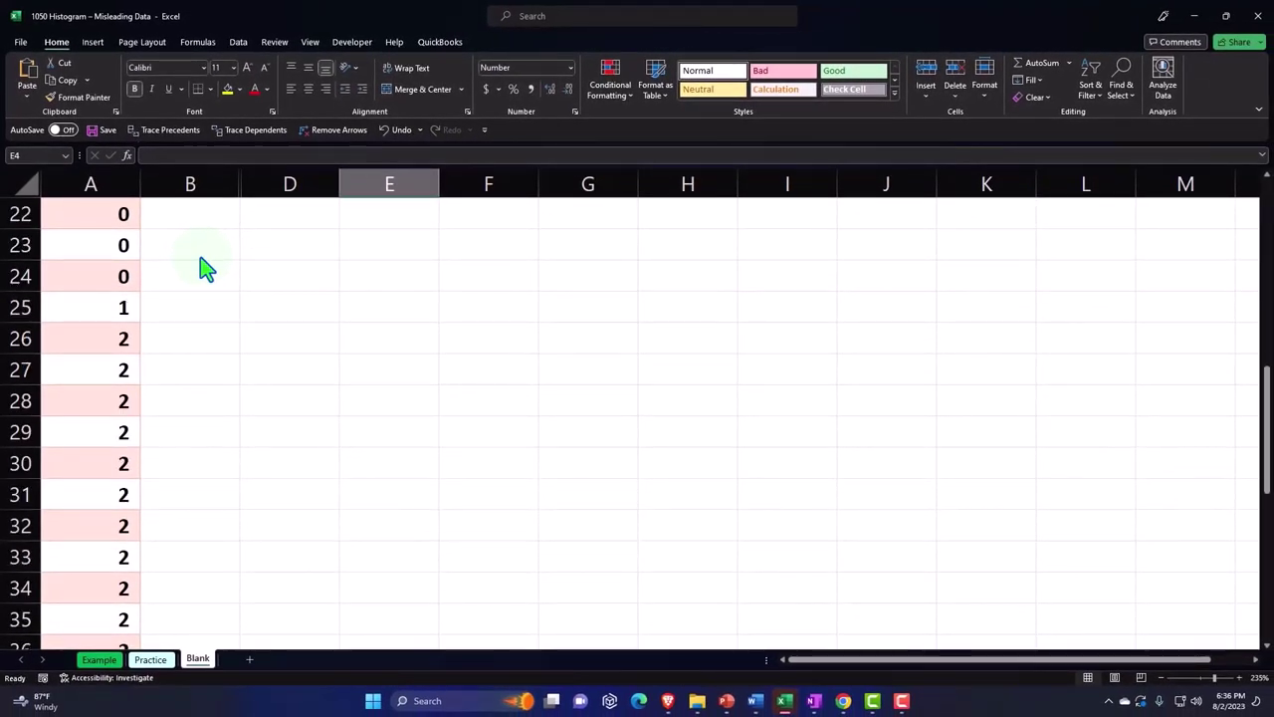
{"action": "left_click", "coordinate": [102, 304]}
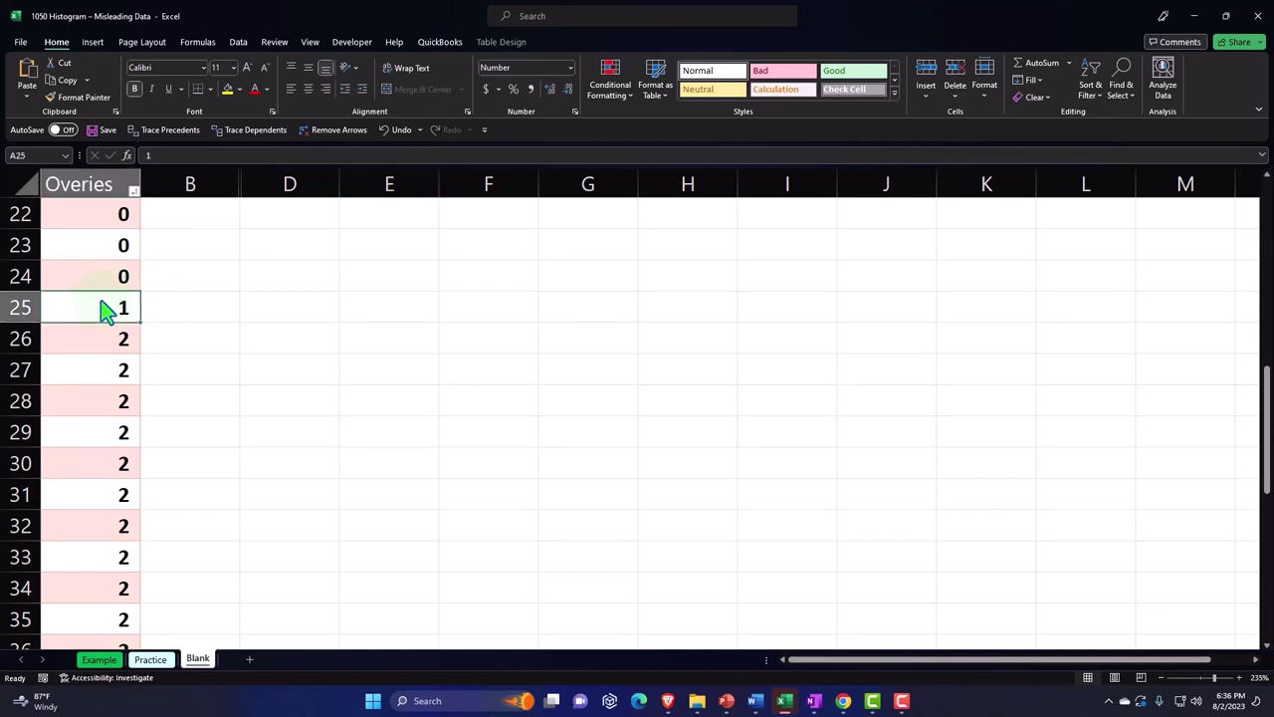
{"action": "scroll", "coordinate": [100, 300], "scroll_direction": "down", "scroll_amount": 2}
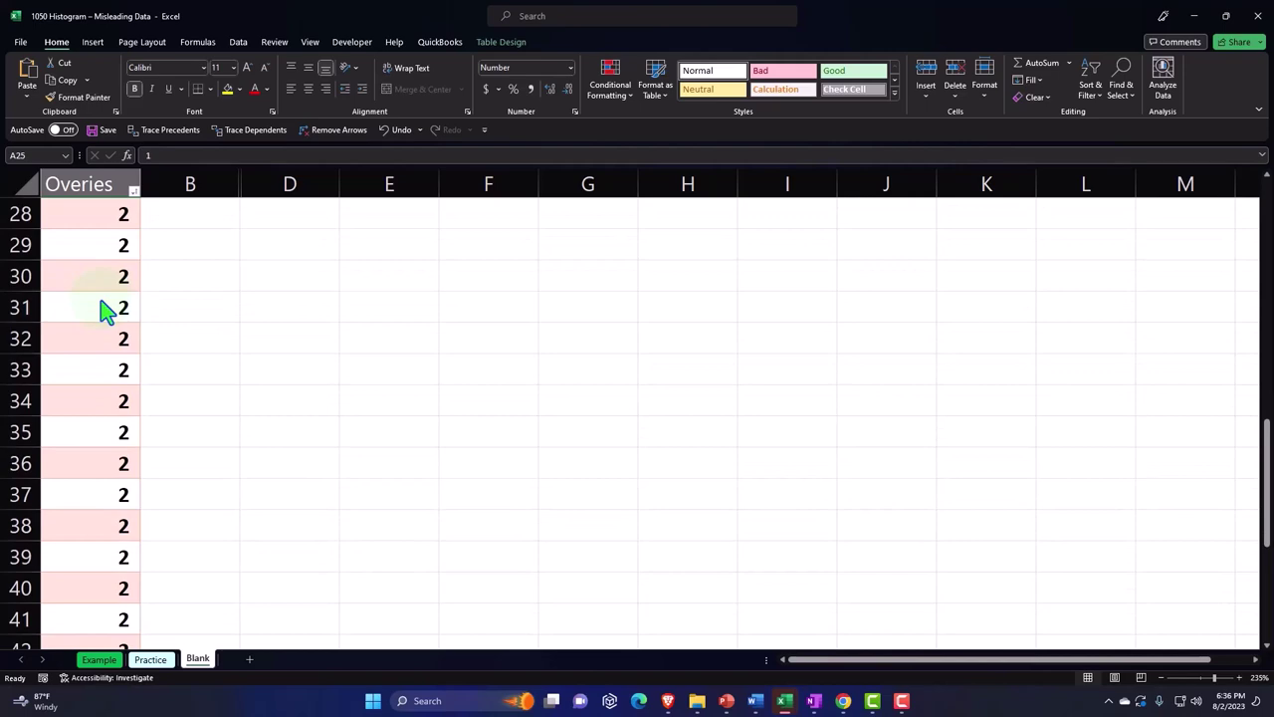
{"action": "scroll", "coordinate": [105, 310], "scroll_direction": "down", "scroll_amount": 5}
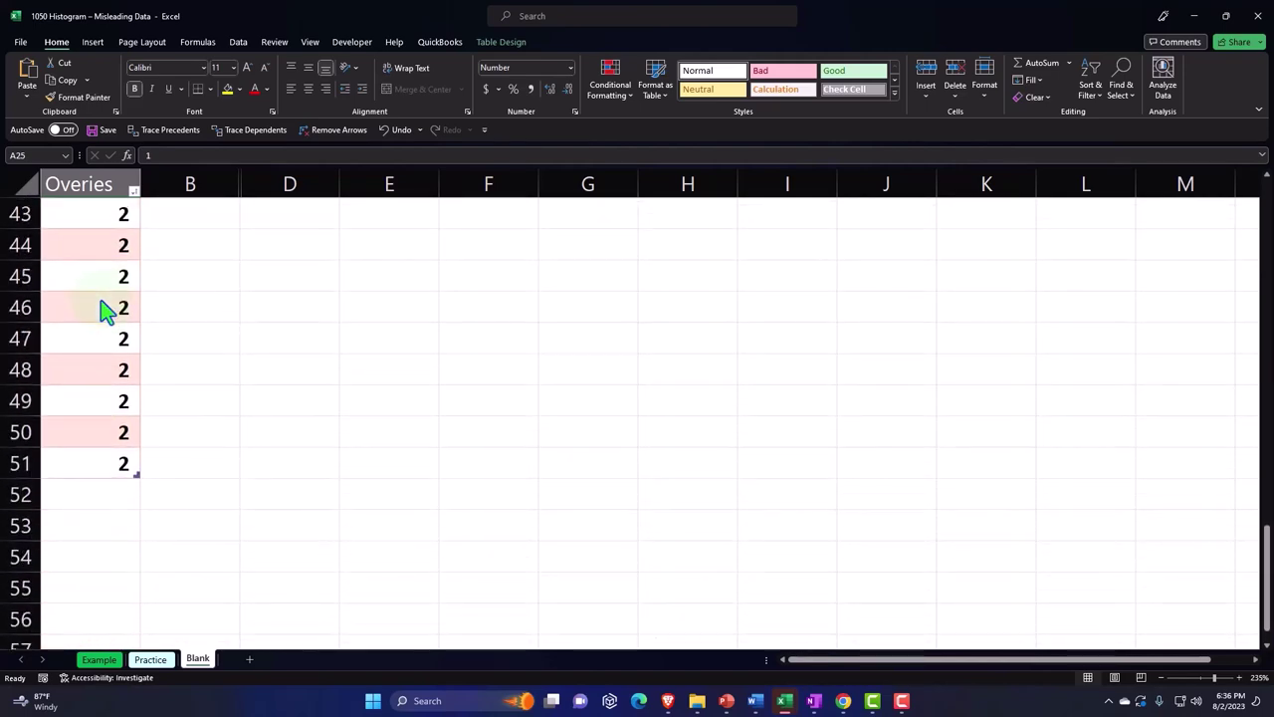
{"action": "scroll", "coordinate": [100, 300], "scroll_direction": "up", "scroll_amount": 14}
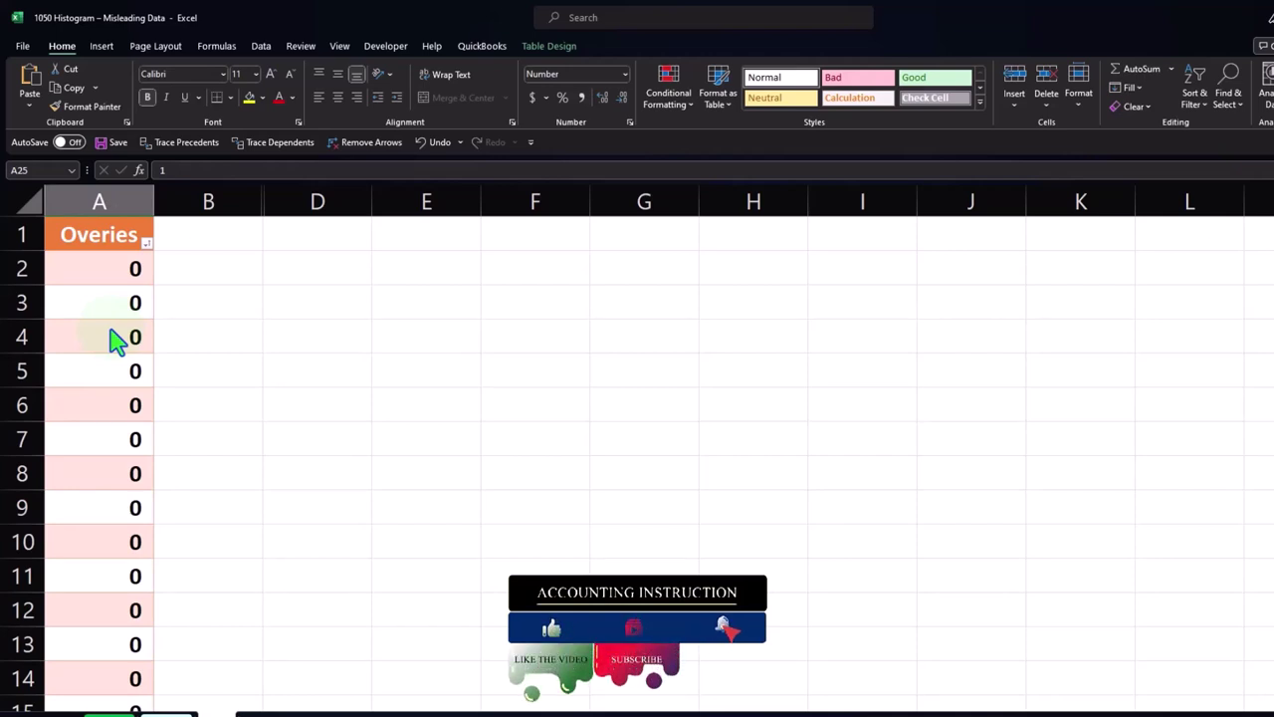
Narrow column D and add an Average label in E1 with the formula =AVERAGE(Table5[Overies]) in F1
{"action": "left_click", "coordinate": [317, 198]}
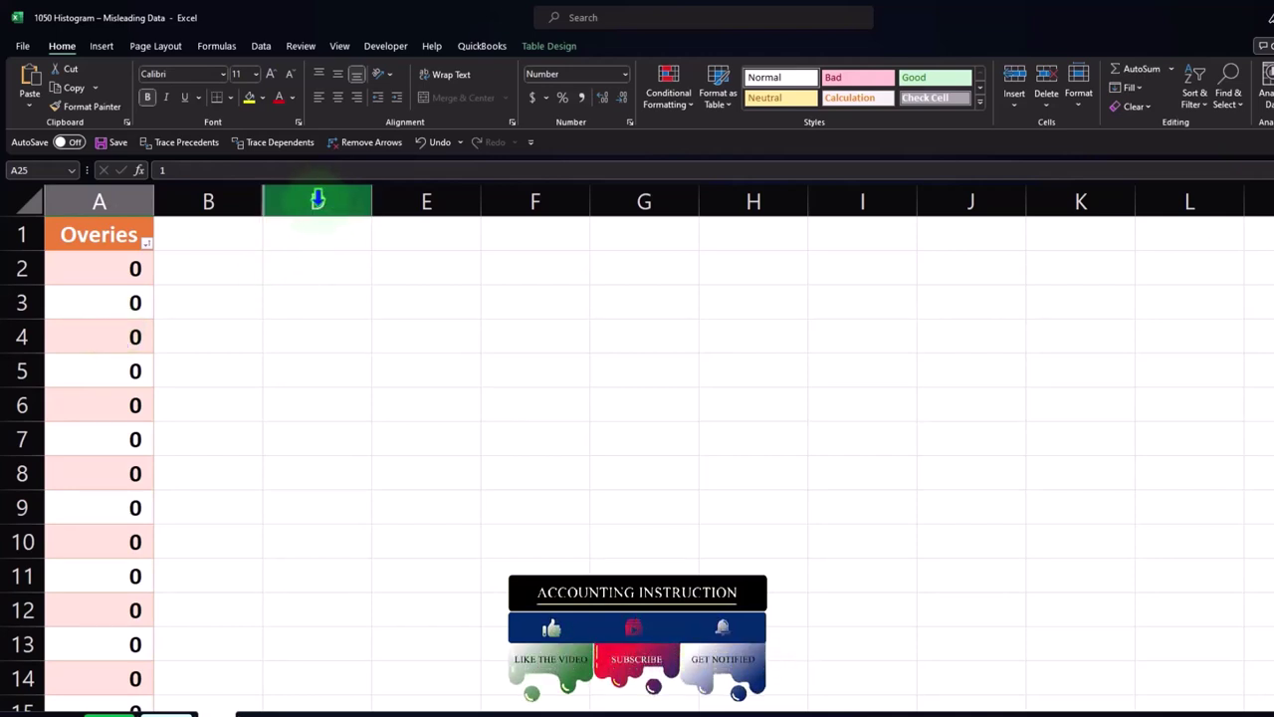
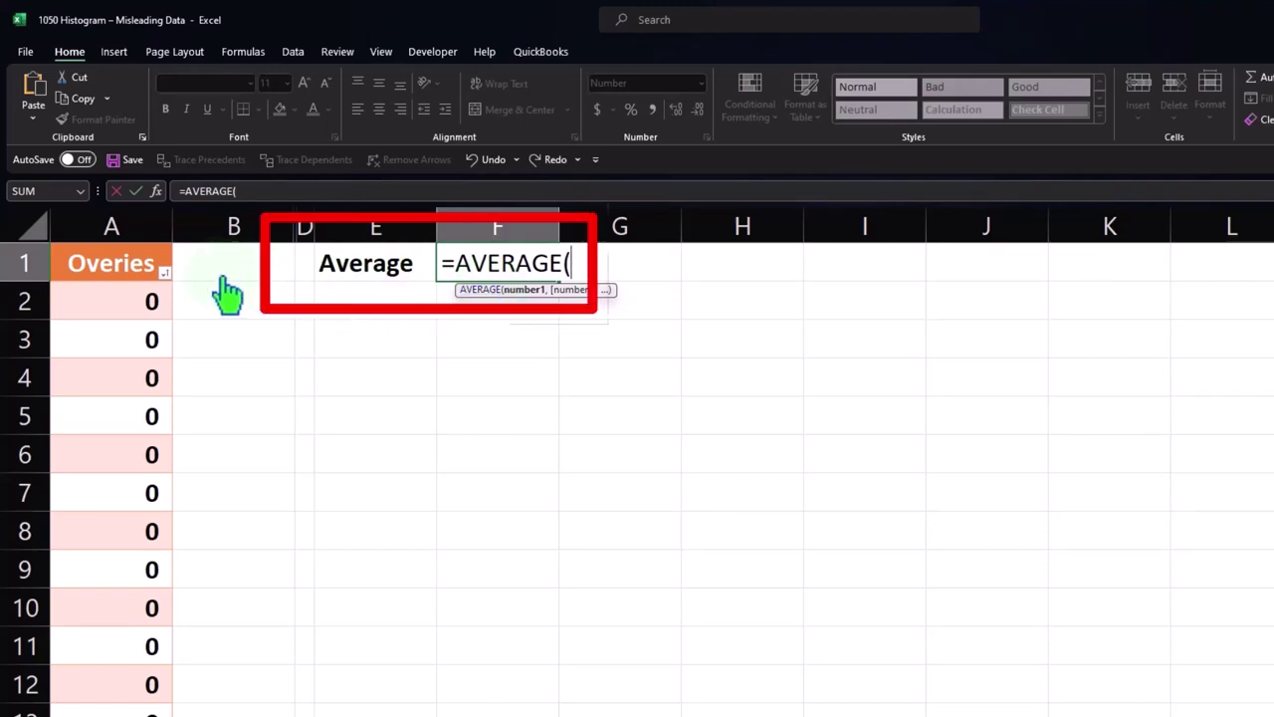
{"action": "left_click", "coordinate": [116, 230]}
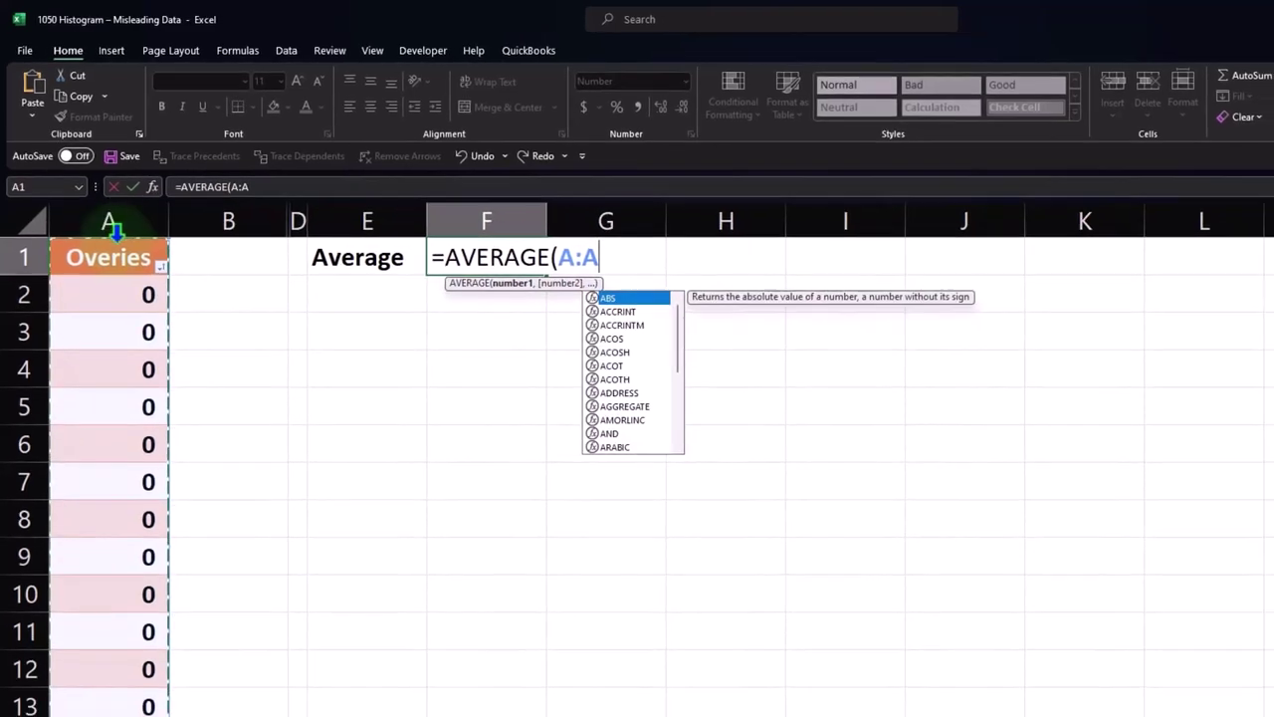
{"action": "left_click", "coordinate": [114, 239]}
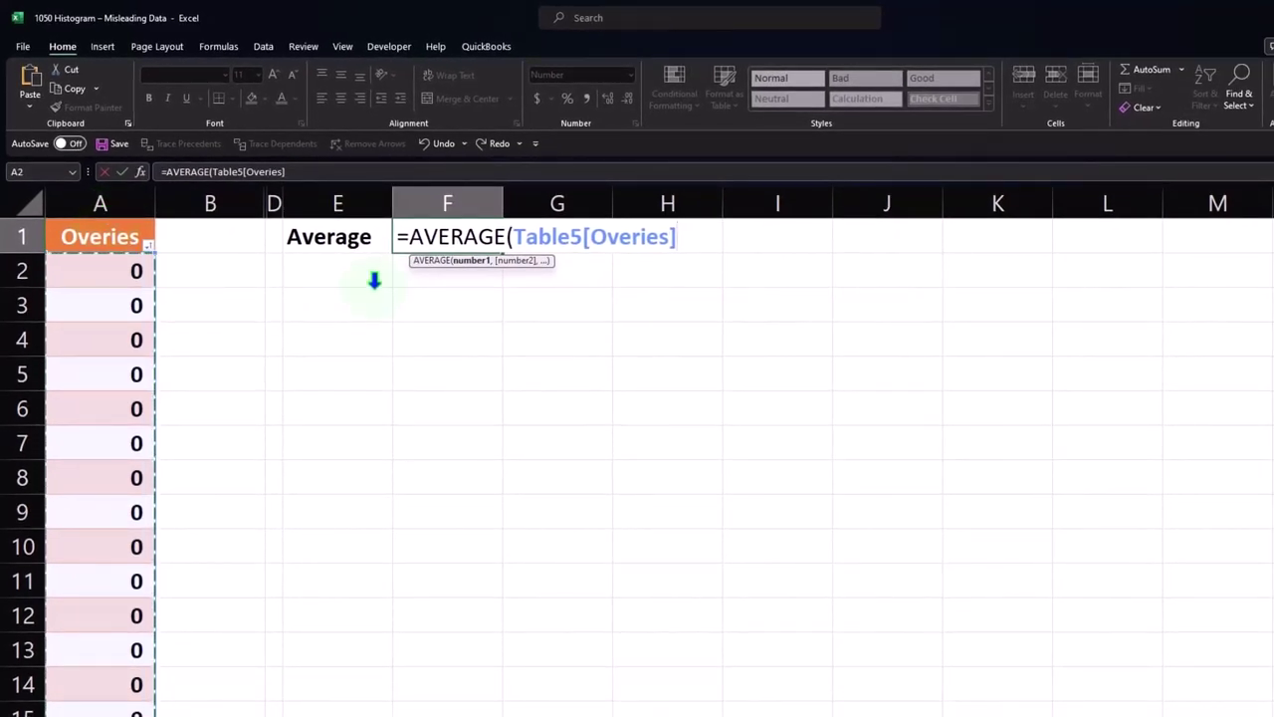
{"action": "key", "text": "Return"}
{"action": "key", "text": "Up"}
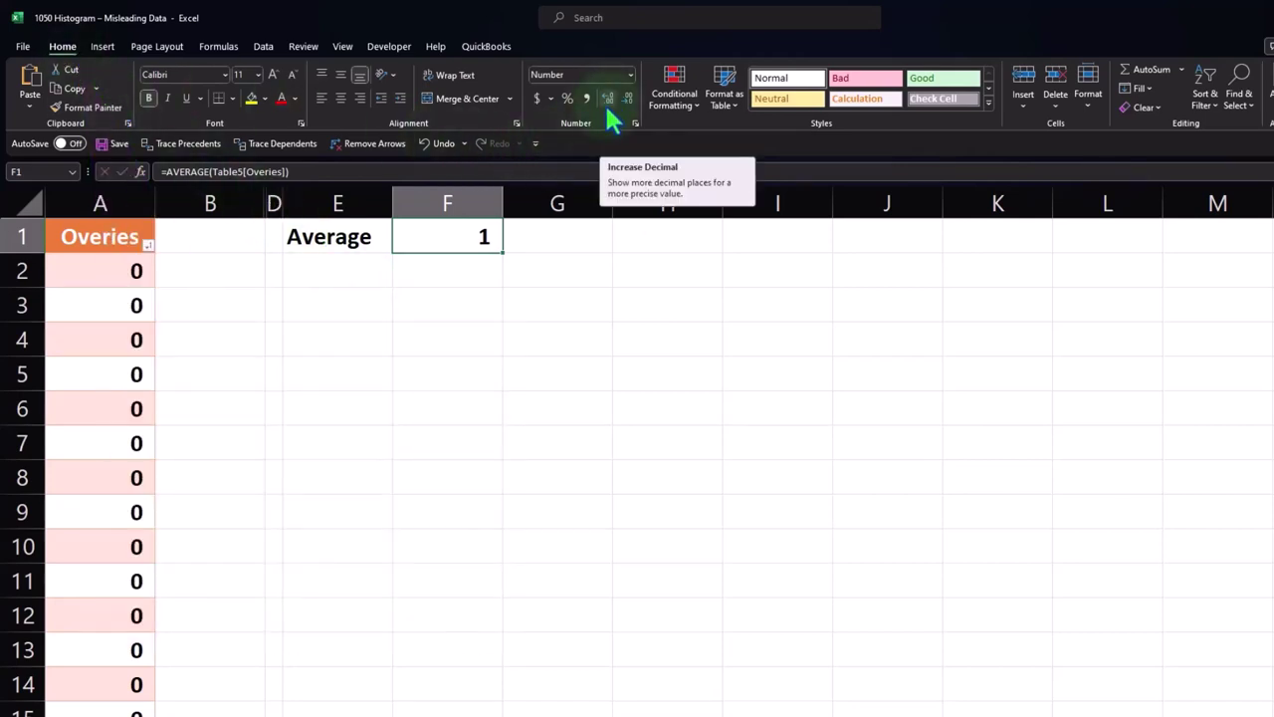
Show the average in F1 with two decimal places
{"action": "left_click", "coordinate": [607, 100]}
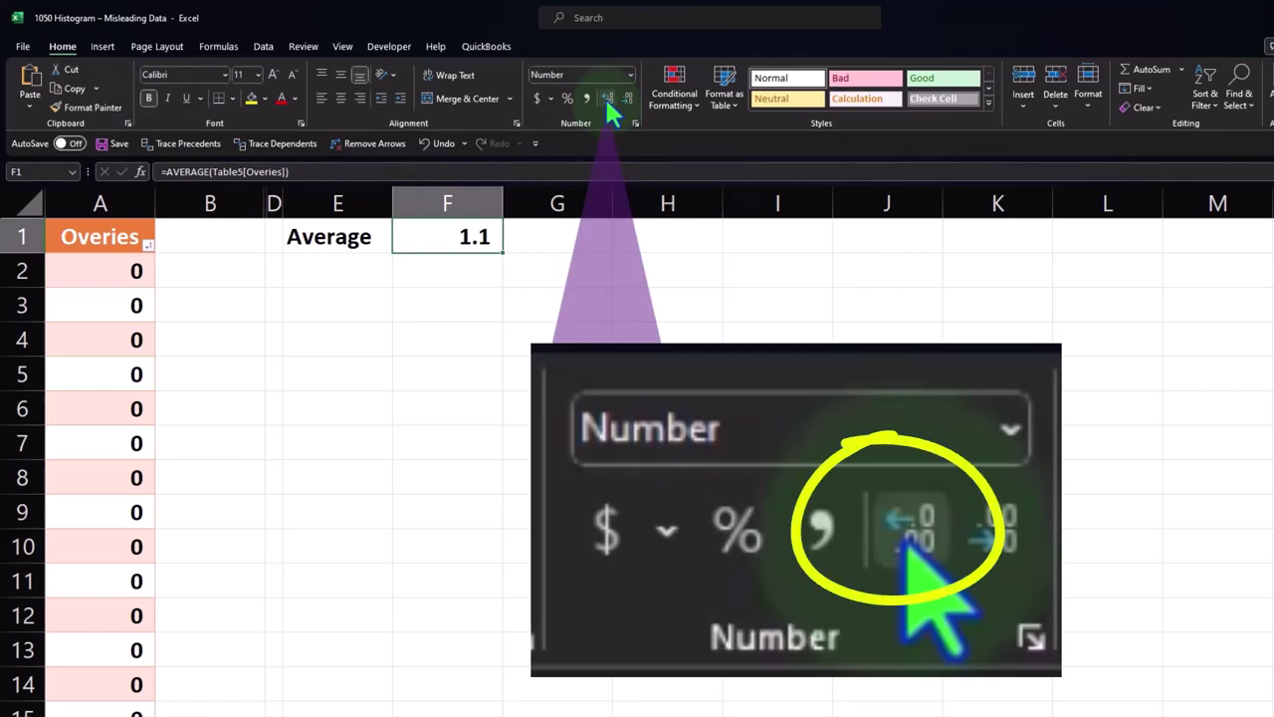
{"action": "left_click", "coordinate": [607, 100]}
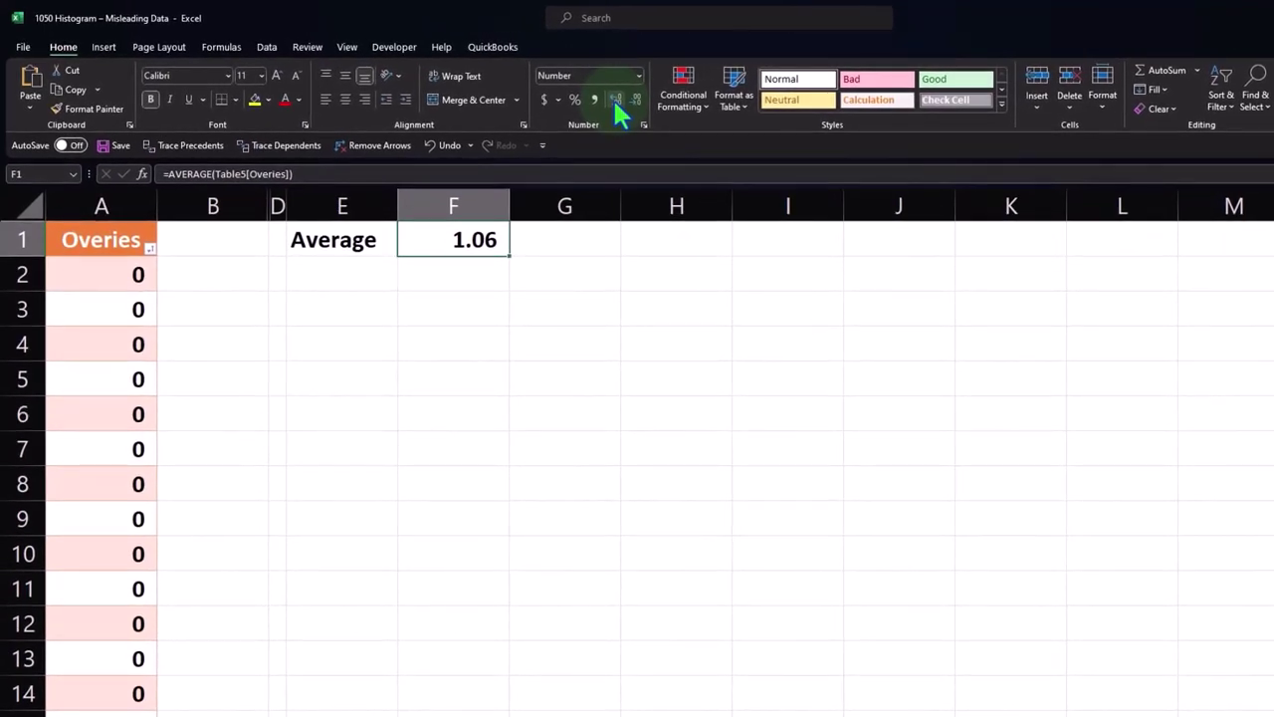
{"action": "left_click", "coordinate": [459, 296]}
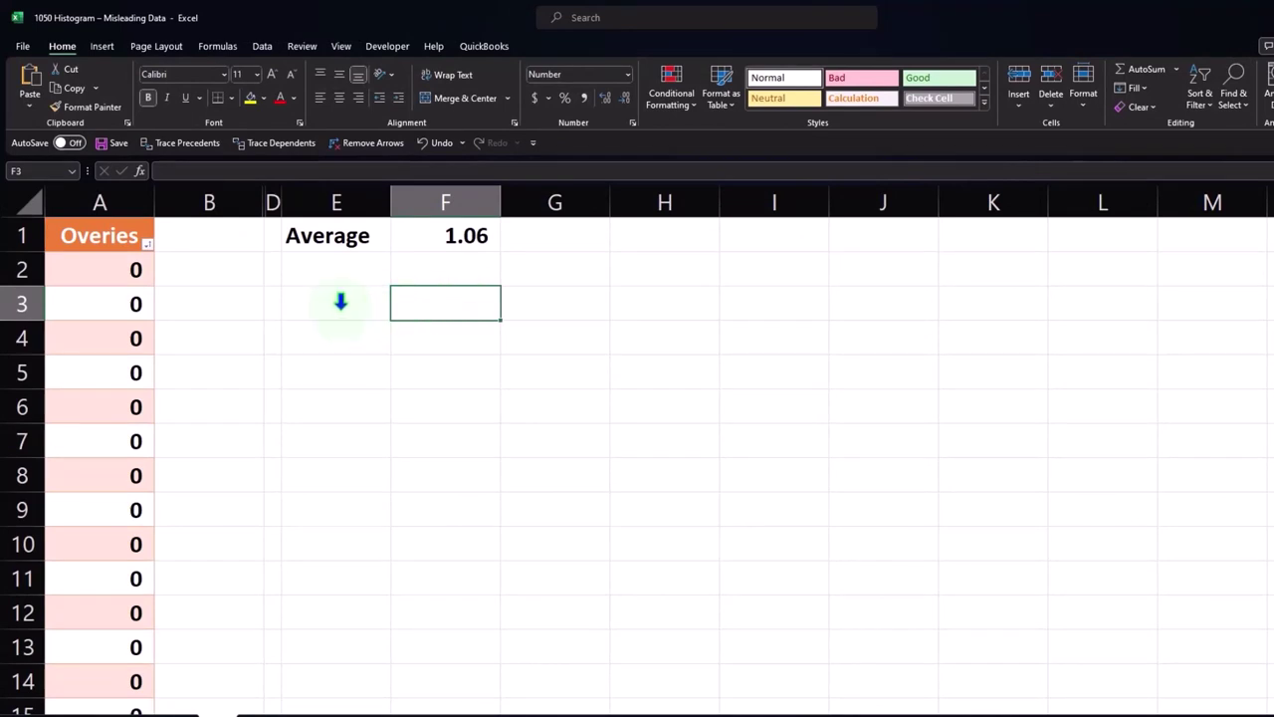
Insert a histogram chart of the Overies table data
{"action": "left_click", "coordinate": [100, 206]}
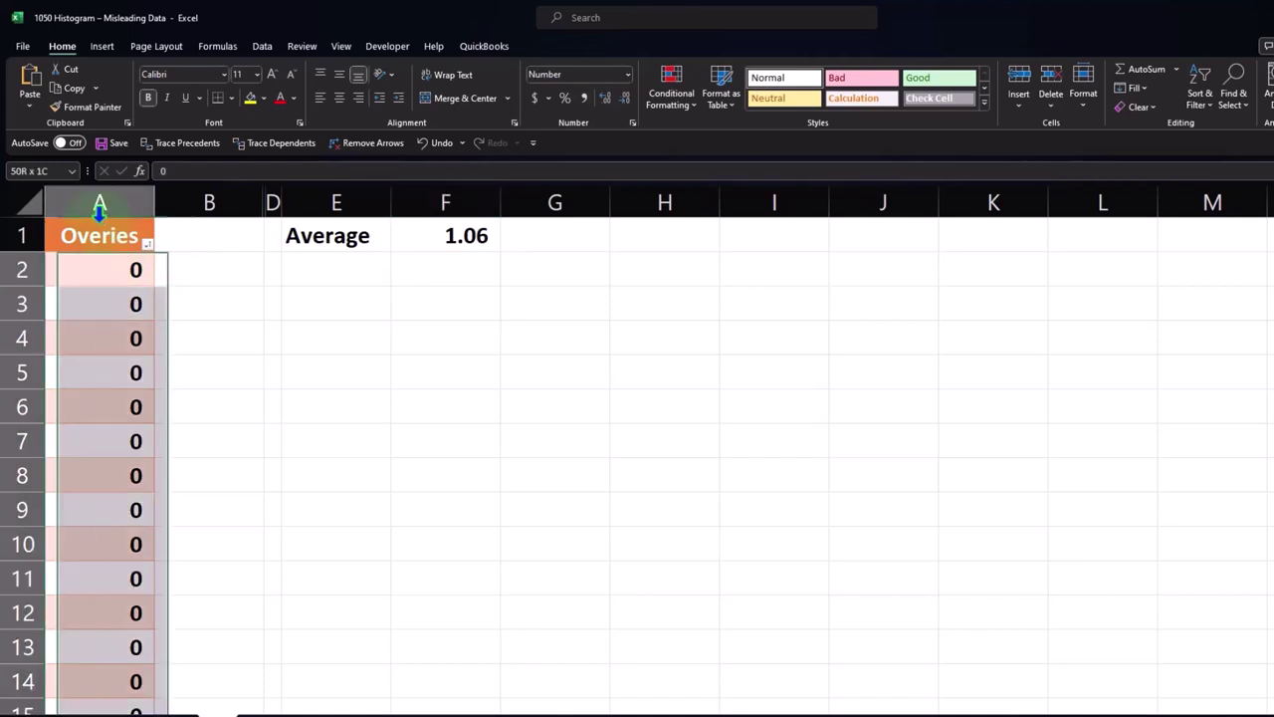
{"action": "left_click", "coordinate": [101, 47]}
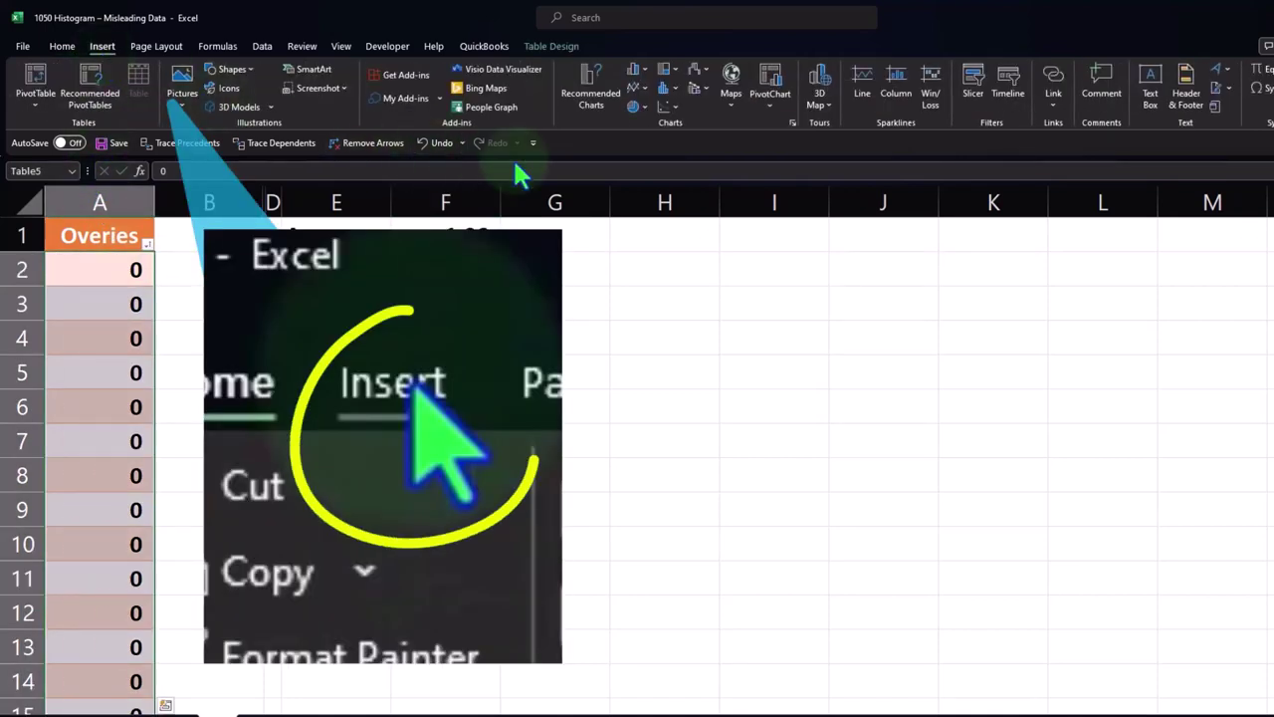
{"action": "left_click", "coordinate": [662, 87]}
{"action": "left_click", "coordinate": [669, 135]}
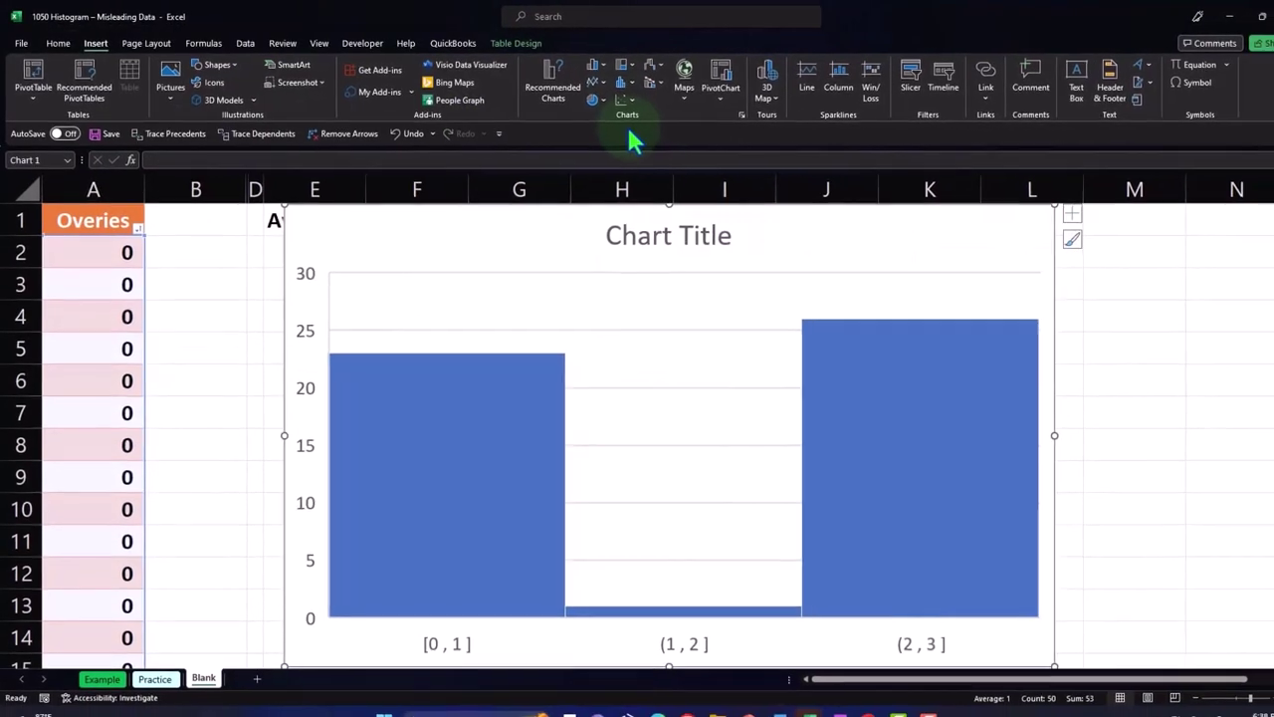
Move the histogram clear of the average cells so it starts in column G, and delete its chart title
{"action": "left_click_drag", "start_coordinate": [301, 242], "coordinate": [528, 262]}
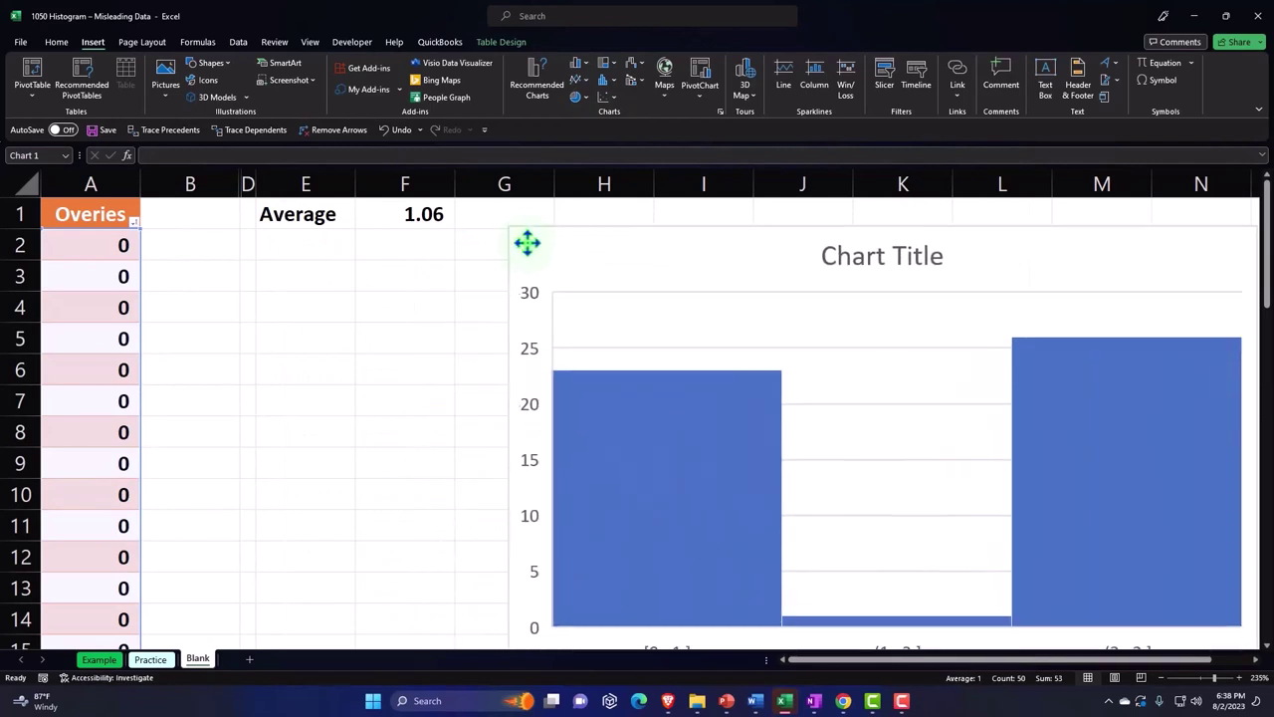
{"action": "left_click", "coordinate": [818, 264]}
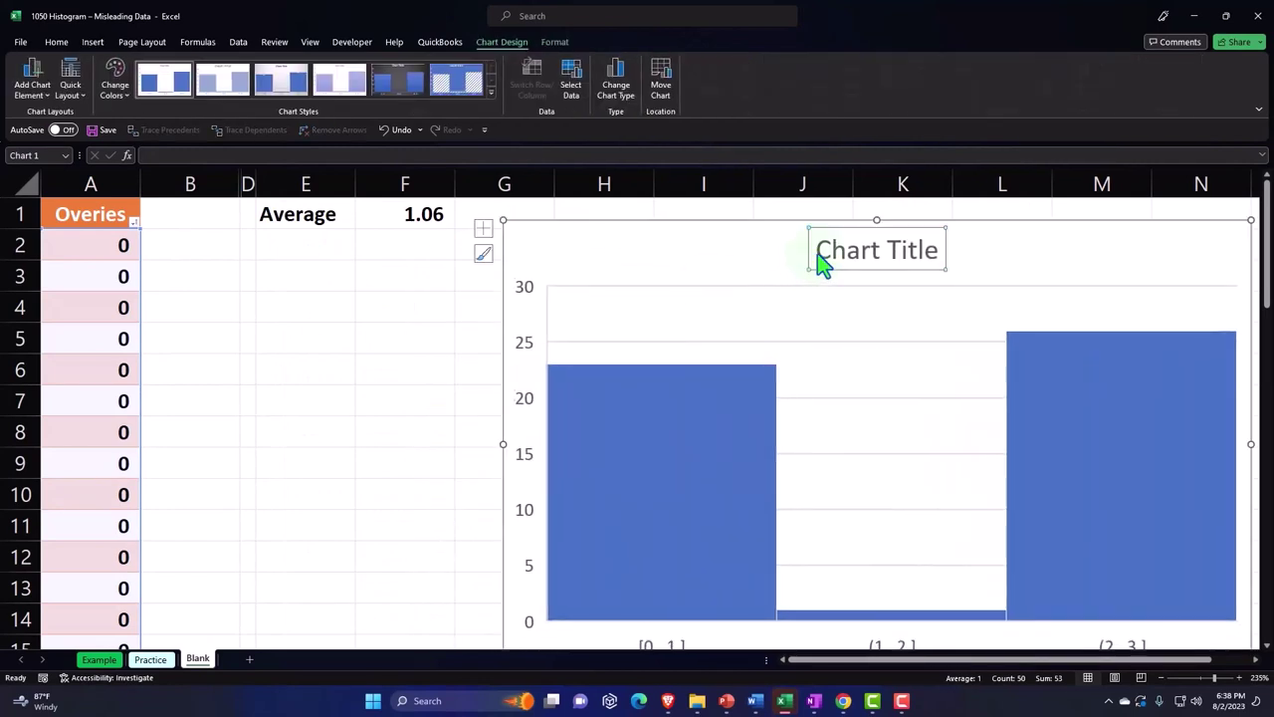
{"action": "key", "text": "Delete"}
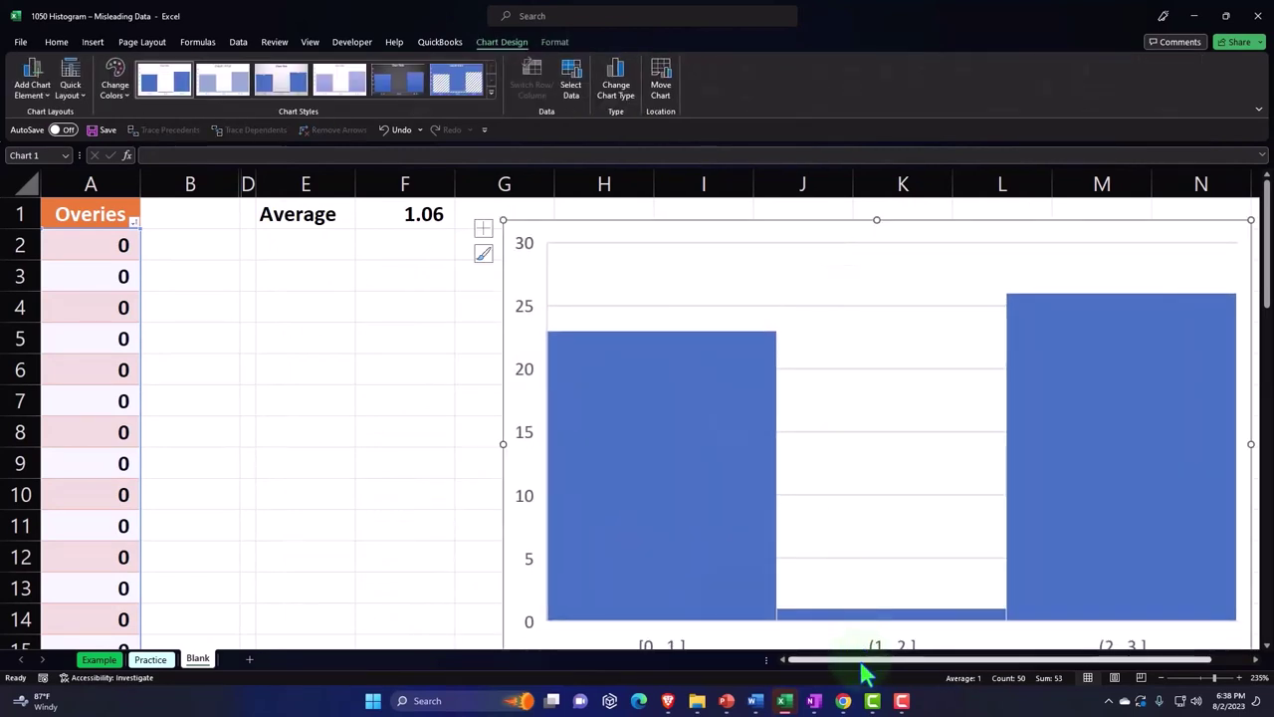
Inspect the horizontal axis bin settings of the histogram and compare its three bars with the average in F1
{"action": "left_click_drag", "start_coordinate": [863, 661], "coordinate": [896, 669]}
{"action": "scroll", "coordinate": [963, 493], "scroll_direction": "down", "scroll_amount": 1}
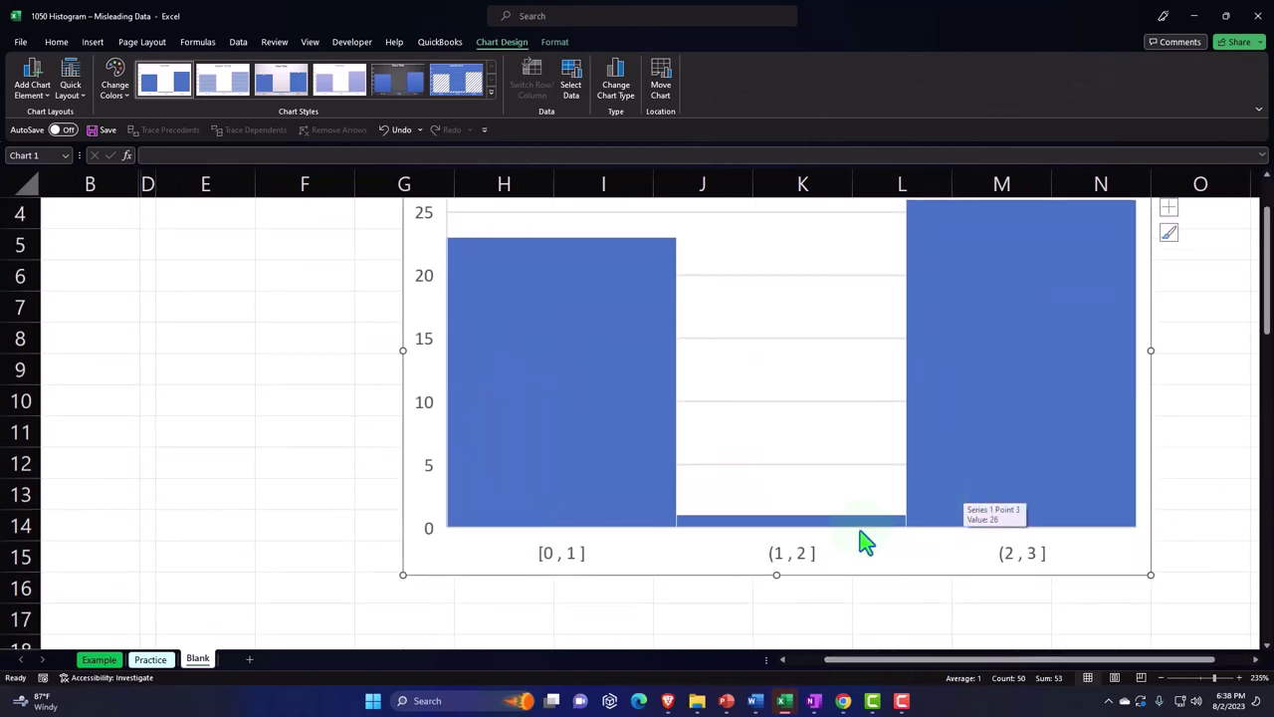
{"action": "double_click", "coordinate": [814, 563]}
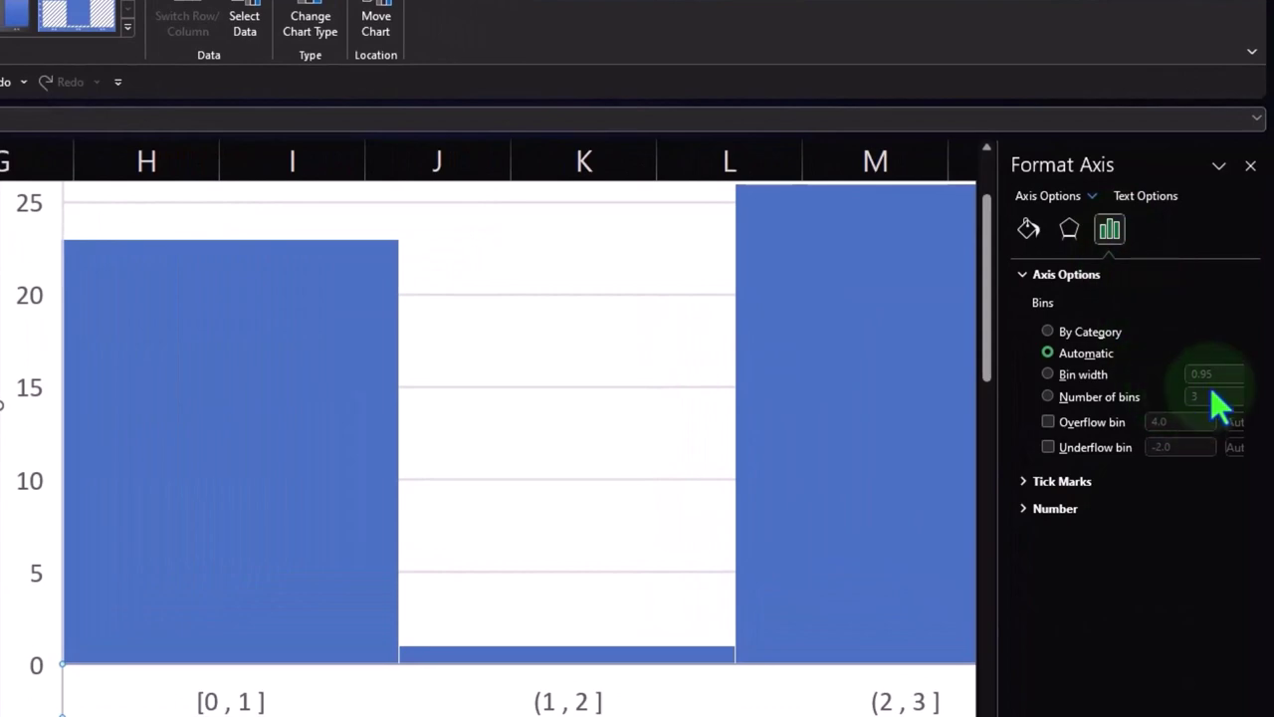
{"action": "left_click", "coordinate": [1250, 165]}
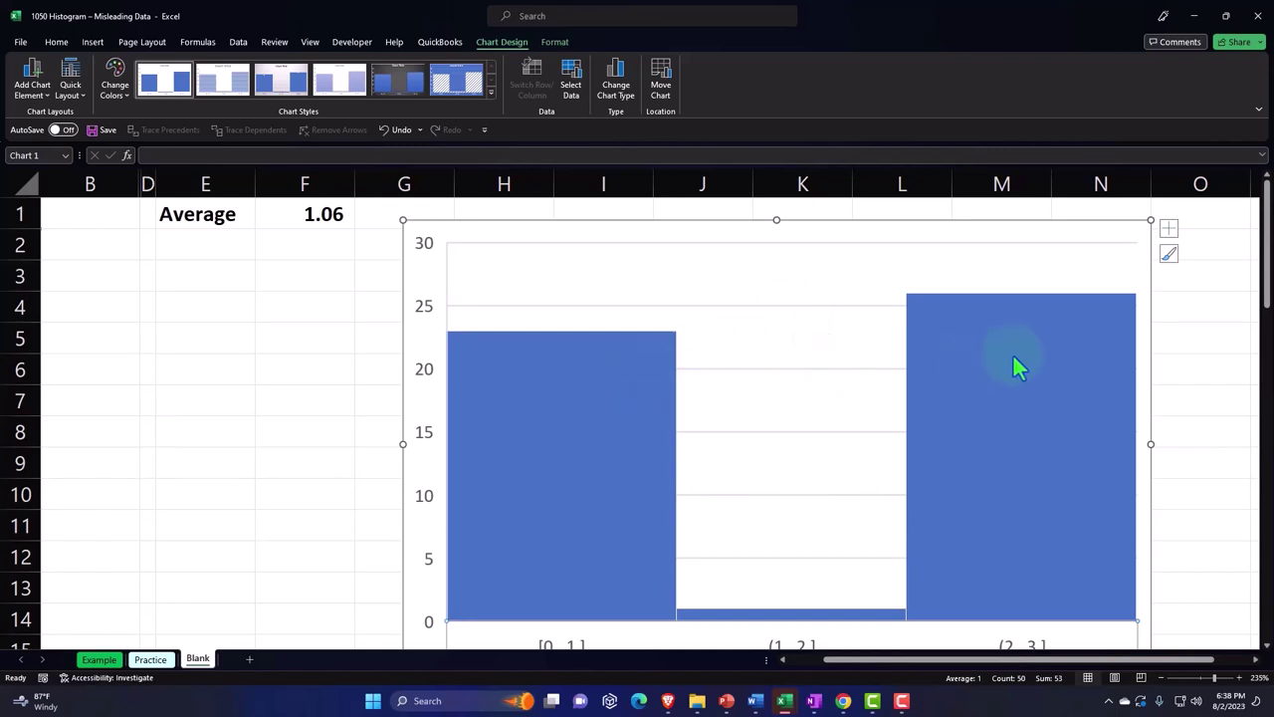
{"action": "mouse_move", "coordinate": [1013, 358]}
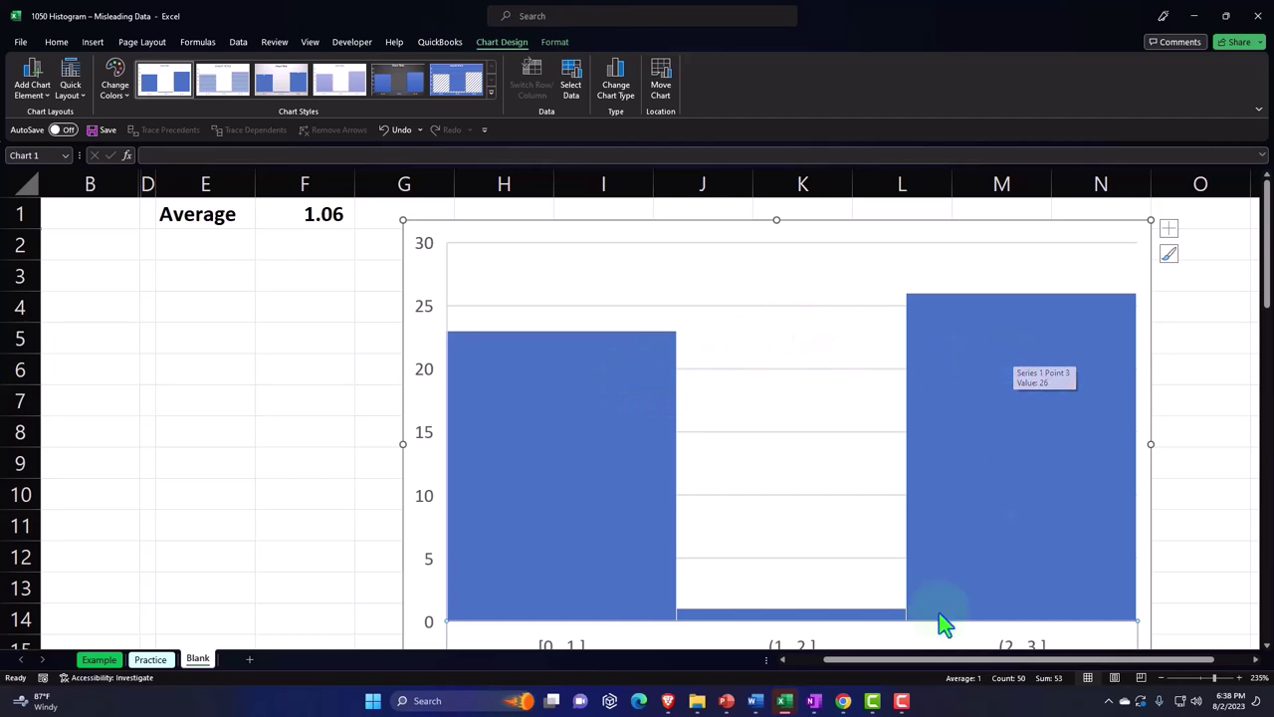
{"action": "scroll", "coordinate": [873, 630], "scroll_direction": "down", "scroll_amount": 1}
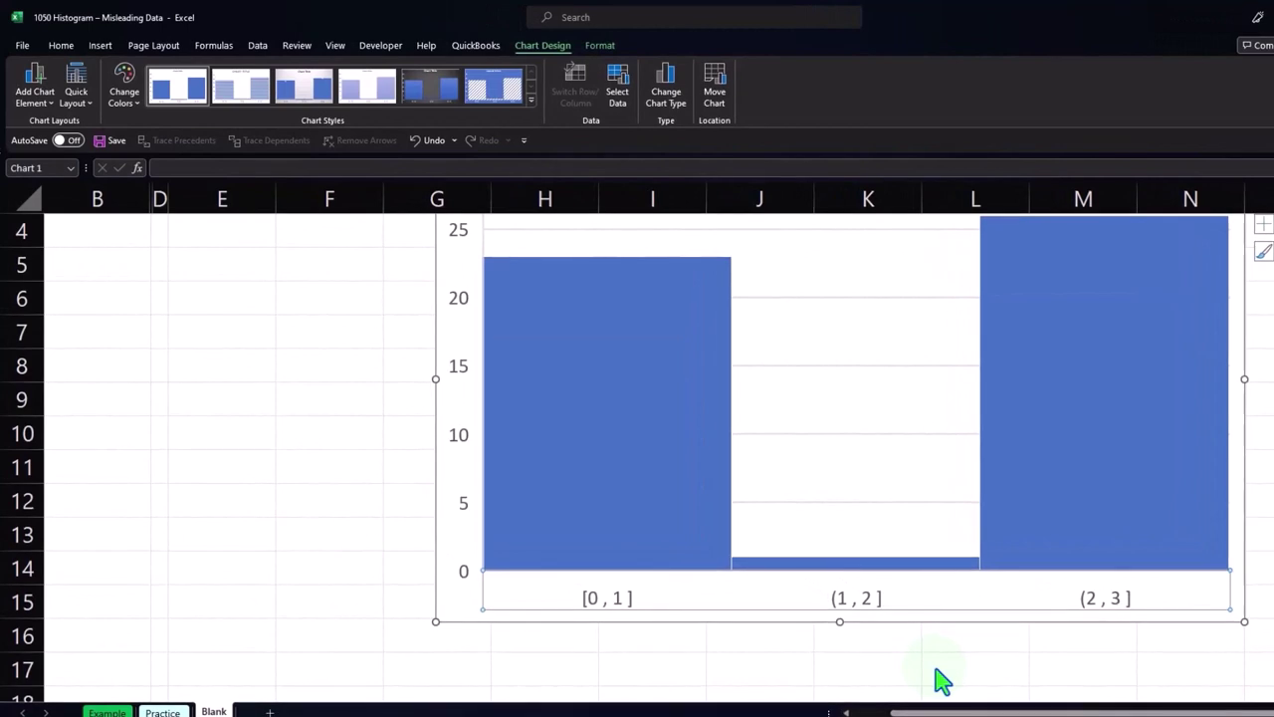
{"action": "scroll", "coordinate": [942, 680], "scroll_direction": "up", "scroll_amount": 1}
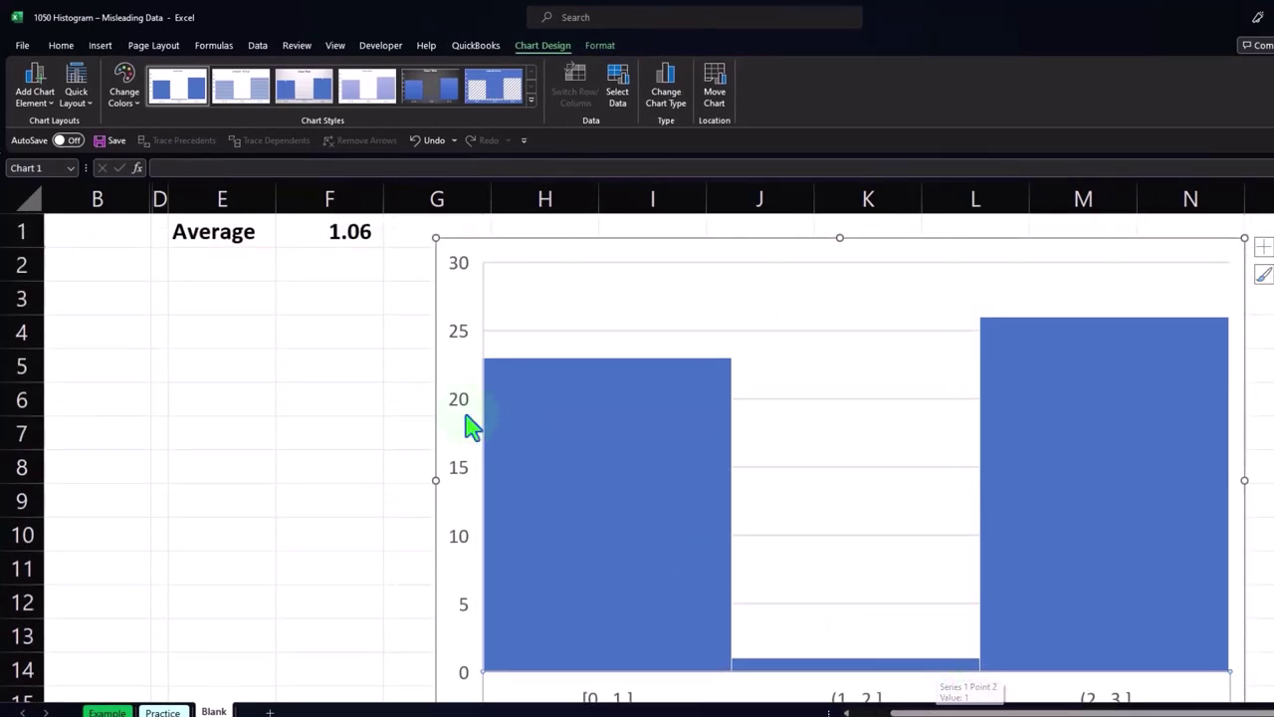
{"action": "left_click", "coordinate": [358, 245]}
{"action": "scroll", "coordinate": [471, 418], "scroll_direction": "down", "scroll_amount": 1}
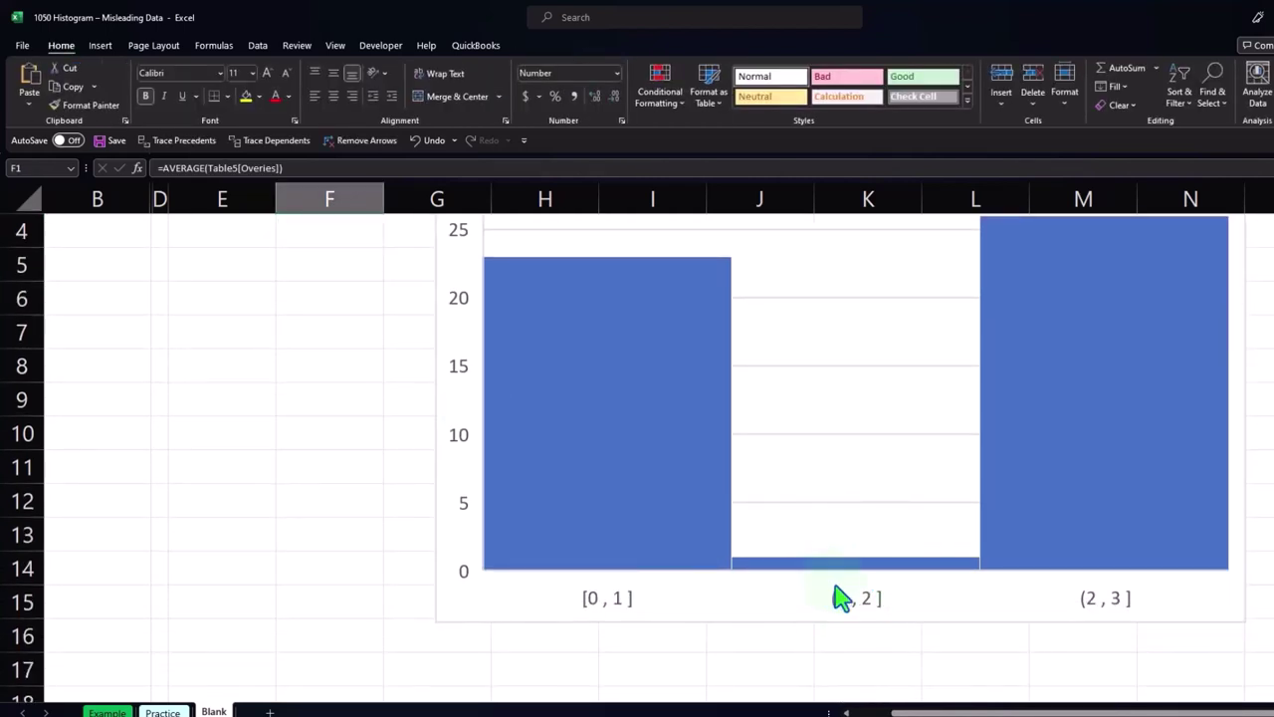
{"action": "mouse_move", "coordinate": [870, 580]}
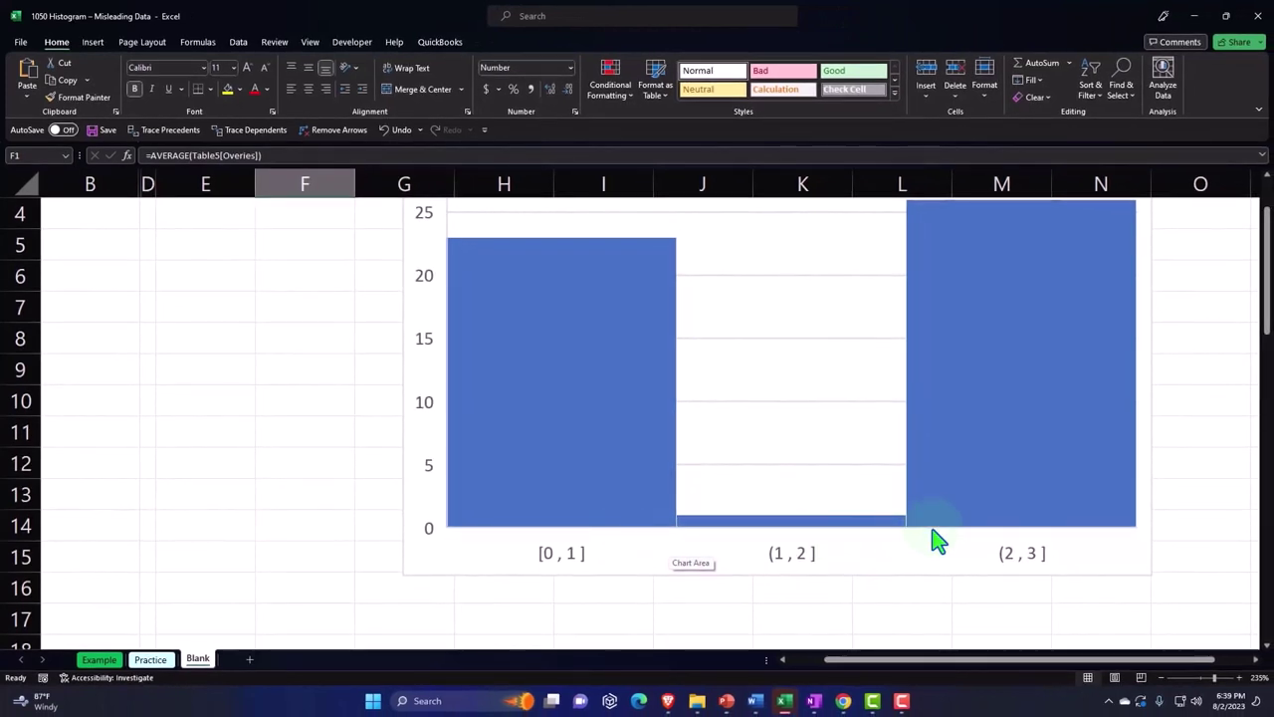
{"action": "mouse_move", "coordinate": [968, 535]}
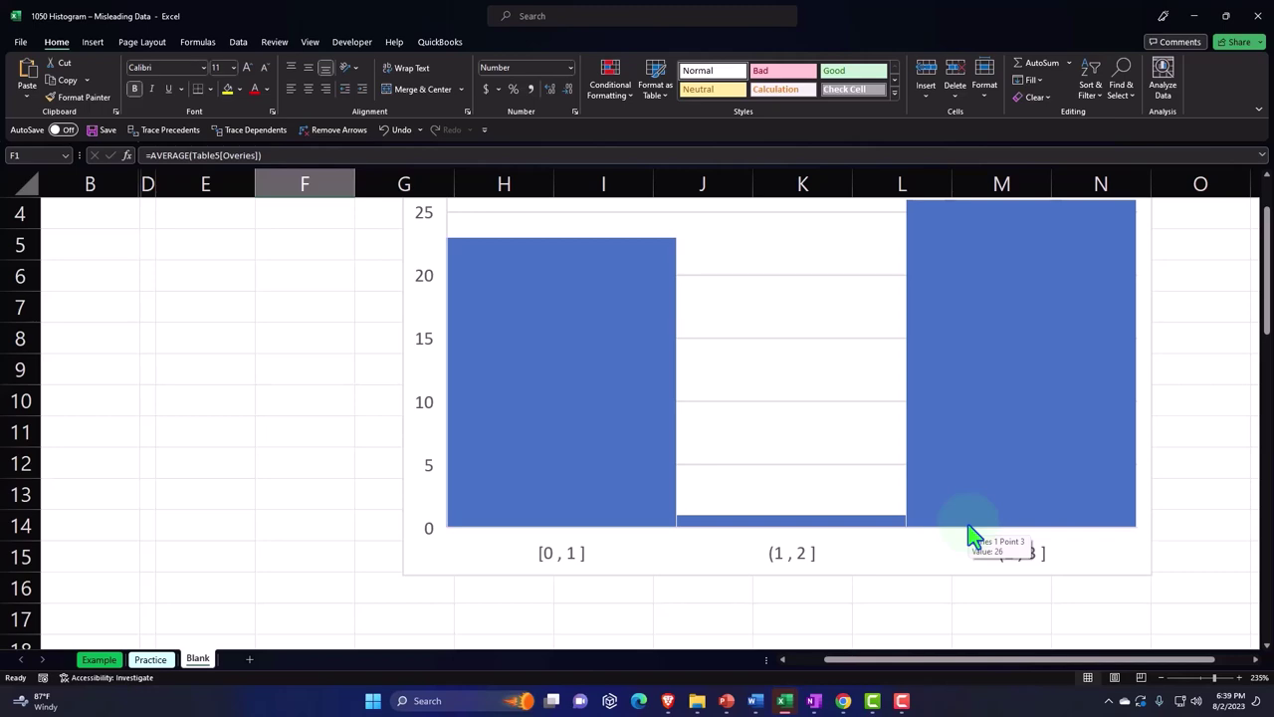
{"action": "left_click", "coordinate": [202, 488]}
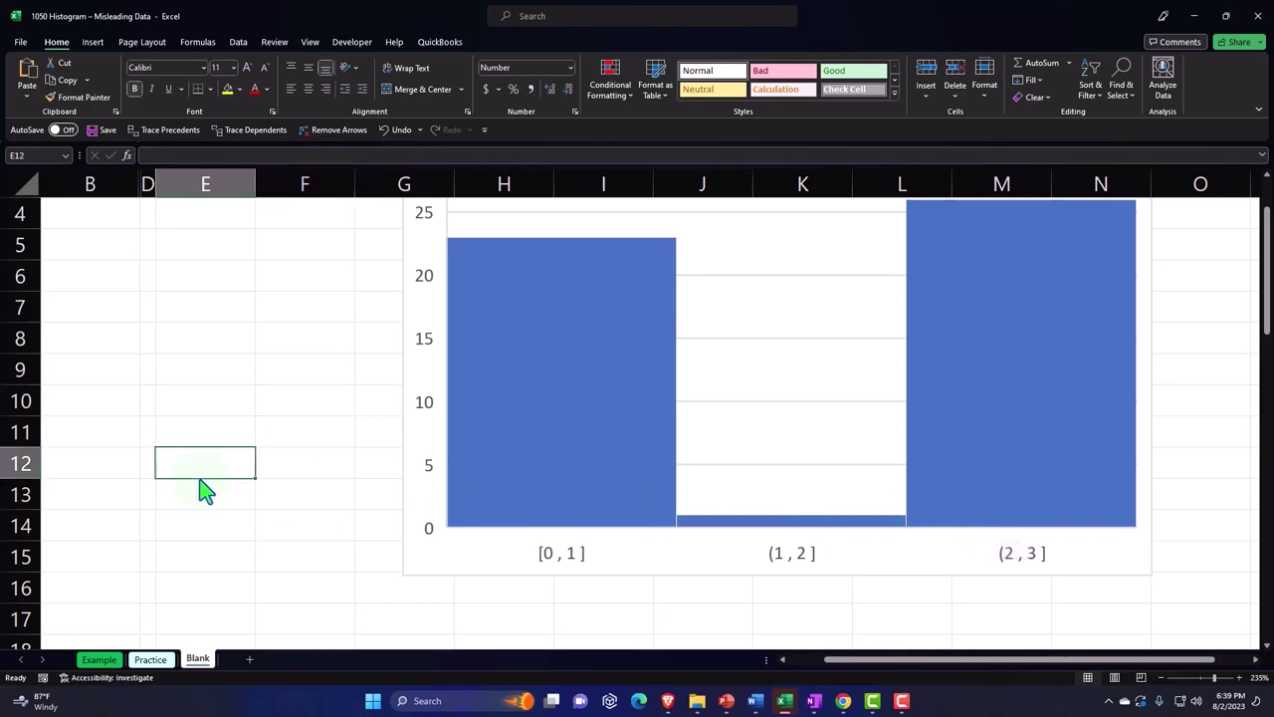
Unhide column C, which lies between columns B and D
{"action": "left_click_drag", "start_coordinate": [864, 659], "coordinate": [577, 632]}
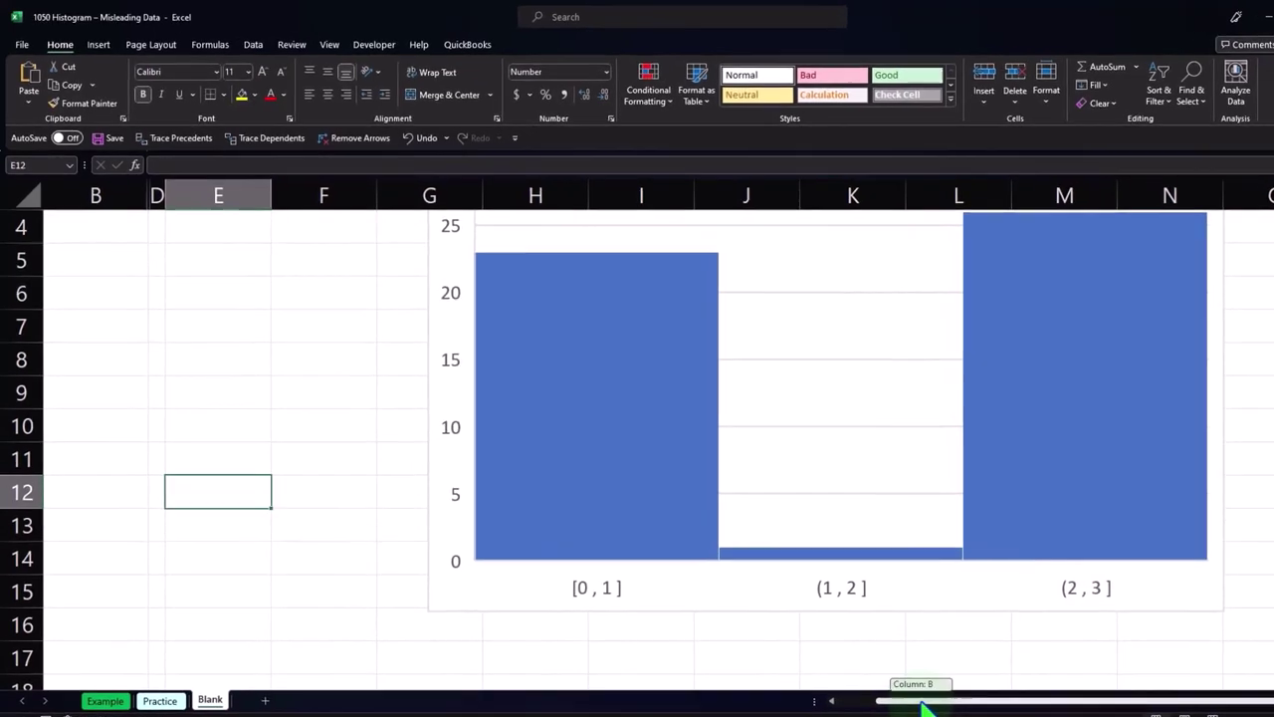
{"action": "scroll", "coordinate": [364, 546], "scroll_direction": "up", "scroll_amount": 1}
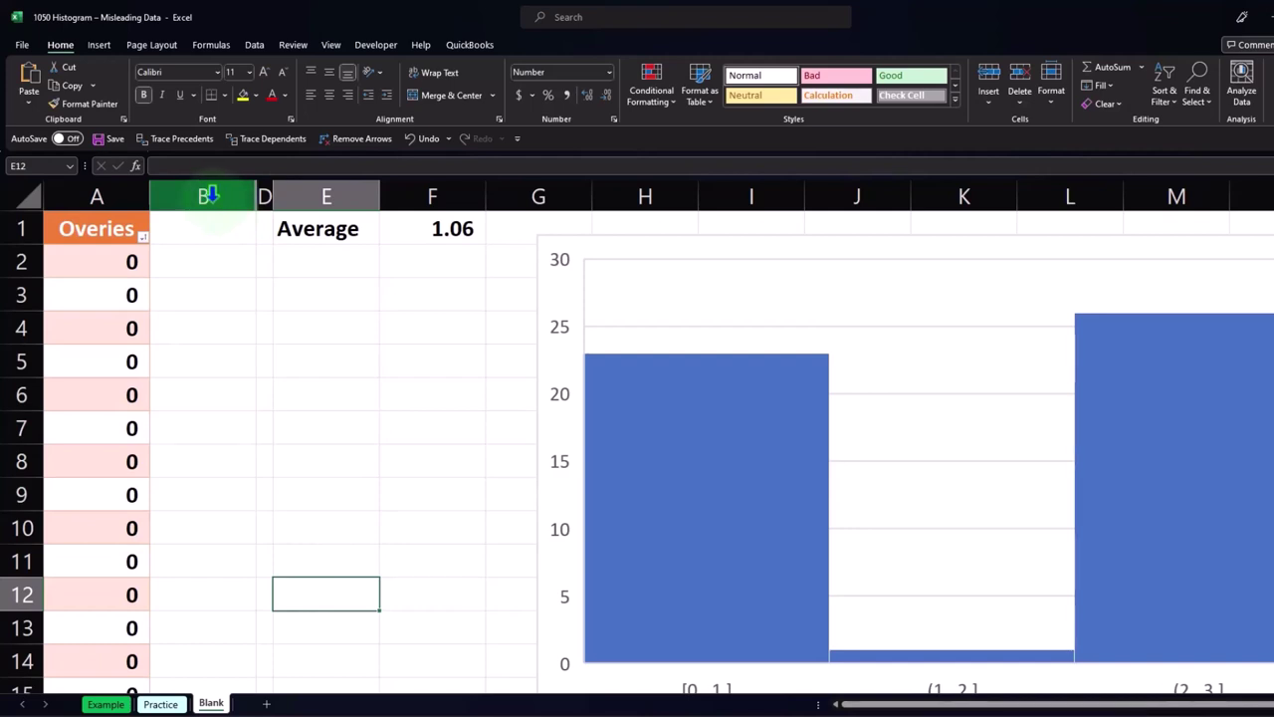
{"action": "left_click", "coordinate": [206, 196]}
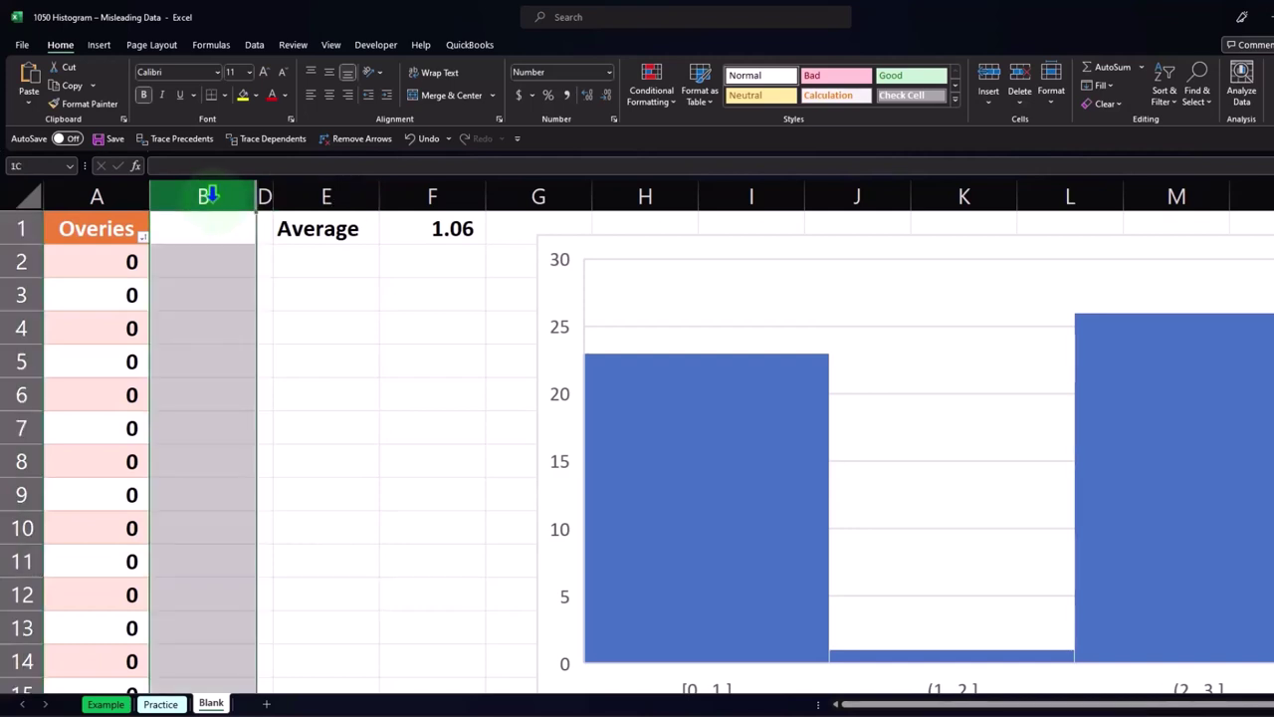
{"action": "left_click_drag", "start_coordinate": [206, 196], "coordinate": [351, 197]}
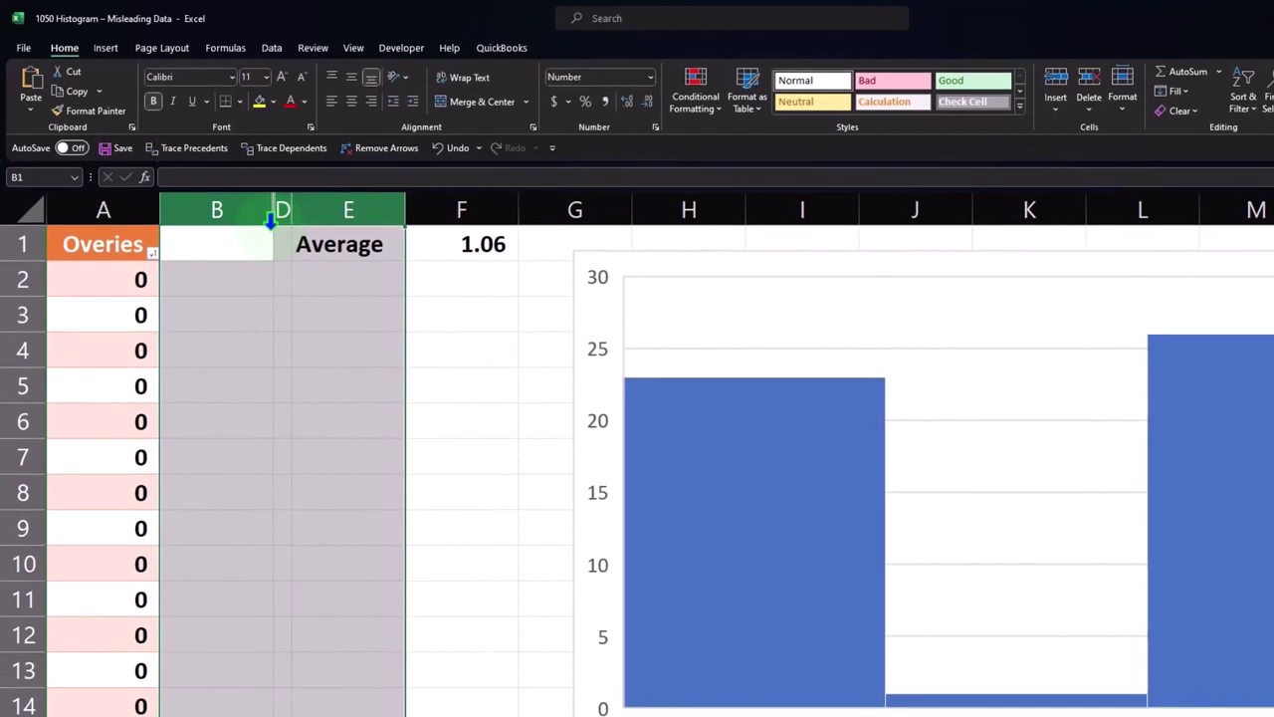
{"action": "right_click", "coordinate": [246, 316]}
{"action": "key", "text": "Escape"}
{"action": "right_click", "coordinate": [248, 327]}
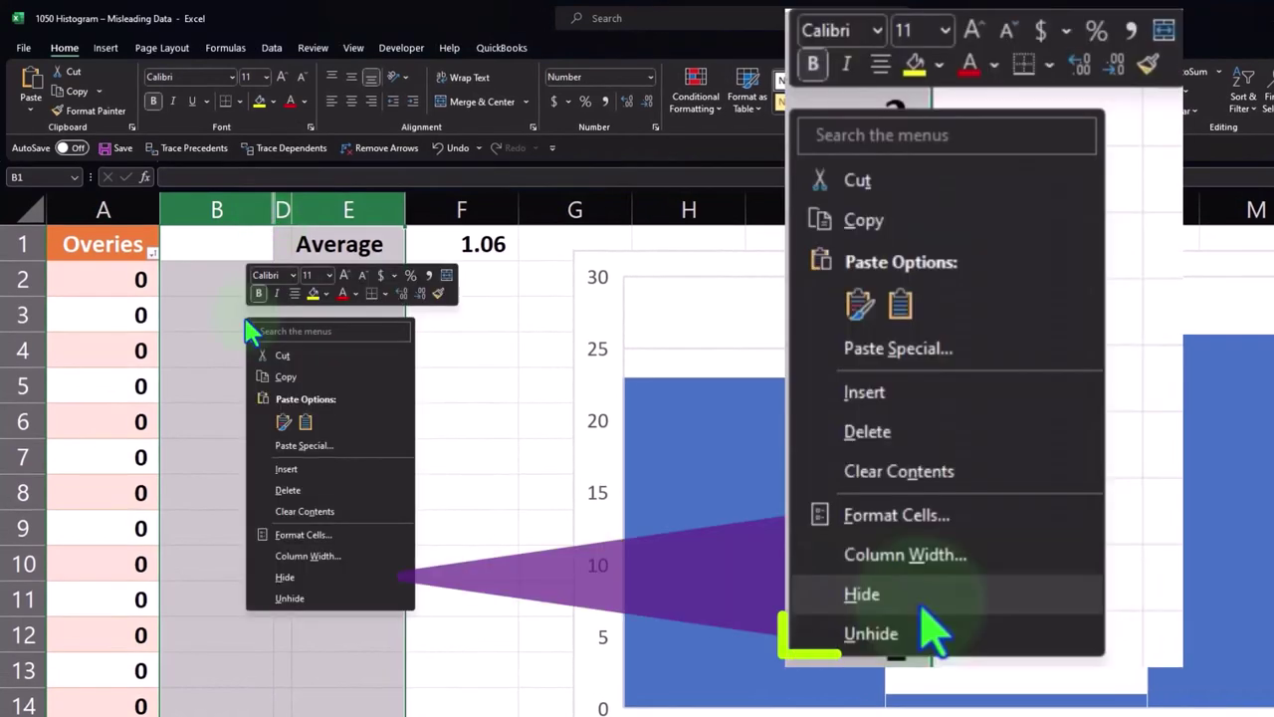
{"action": "left_click", "coordinate": [325, 601]}
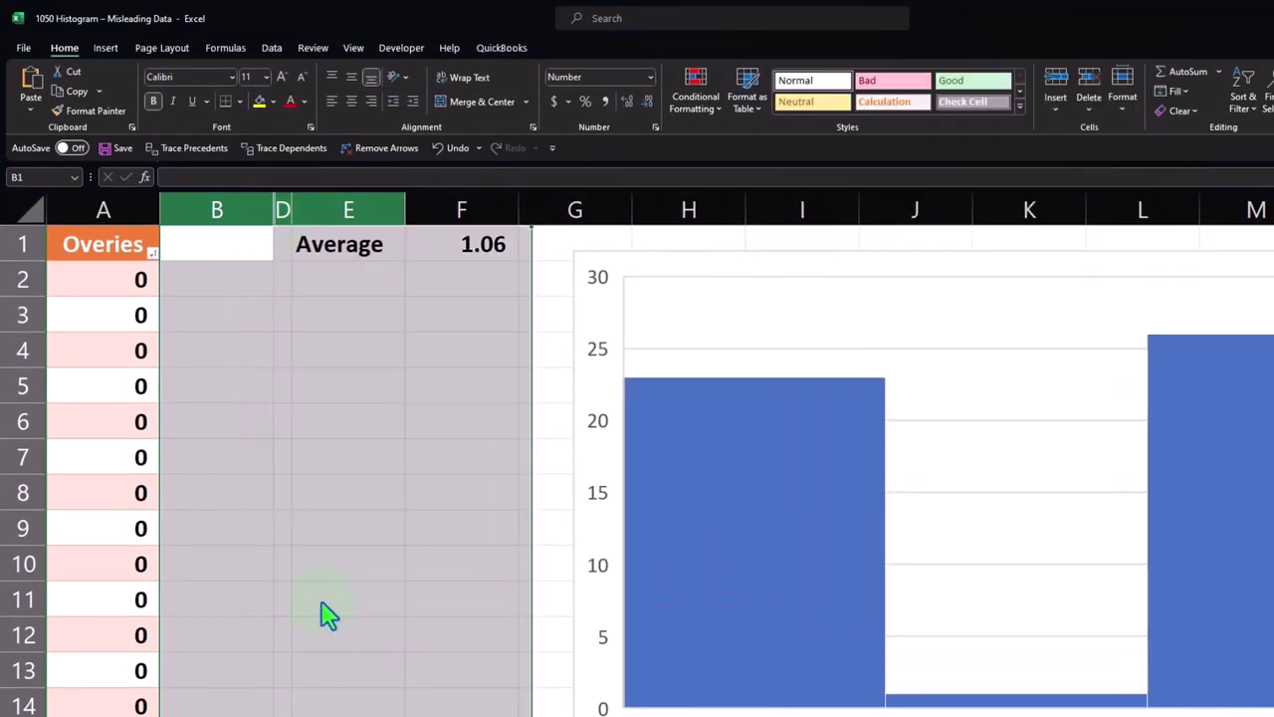
{"action": "left_click", "coordinate": [337, 564]}
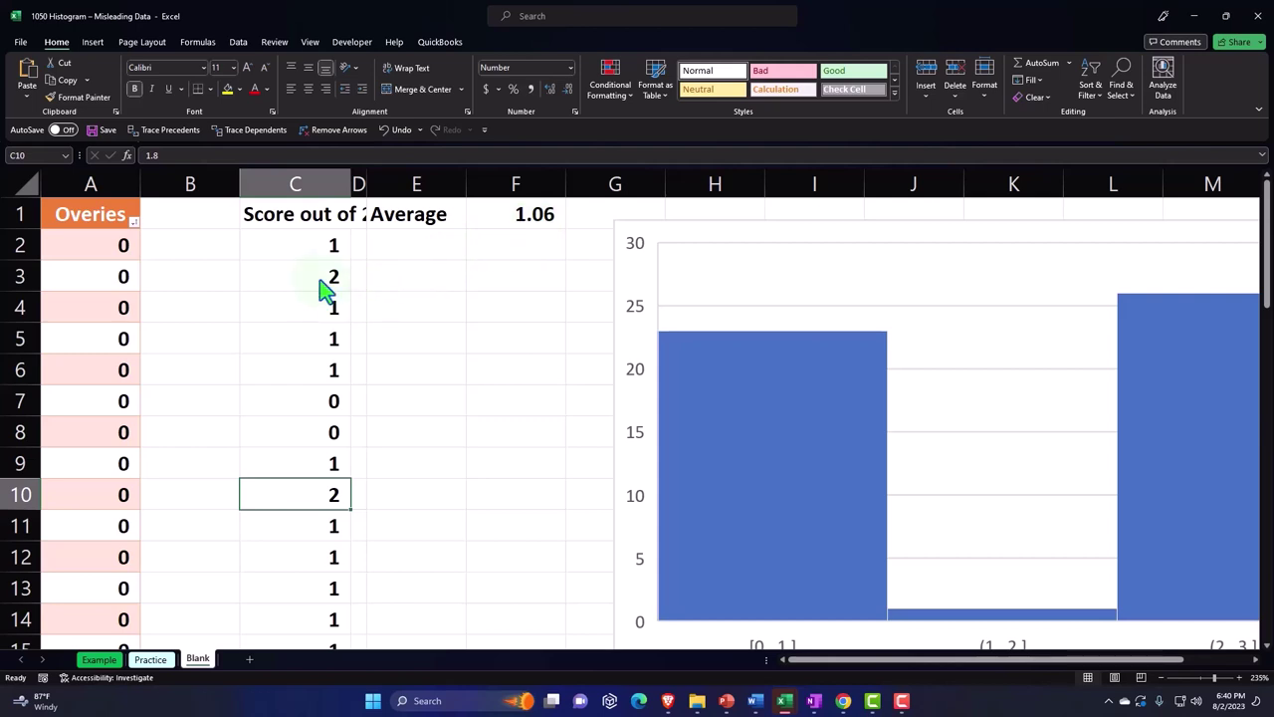
Show the numbers in column C with four decimal places
{"action": "left_click", "coordinate": [294, 184]}
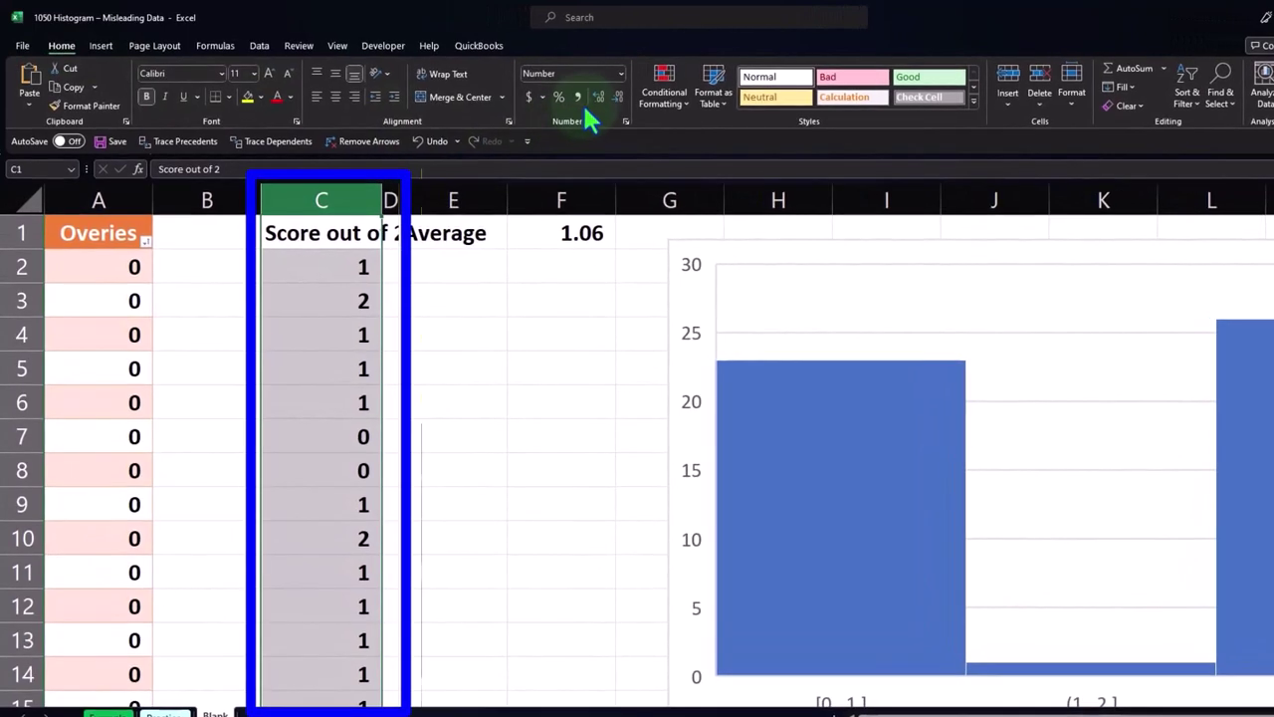
{"action": "left_click", "coordinate": [596, 96]}
{"action": "left_click", "coordinate": [596, 96]}
{"action": "left_click", "coordinate": [596, 96]}
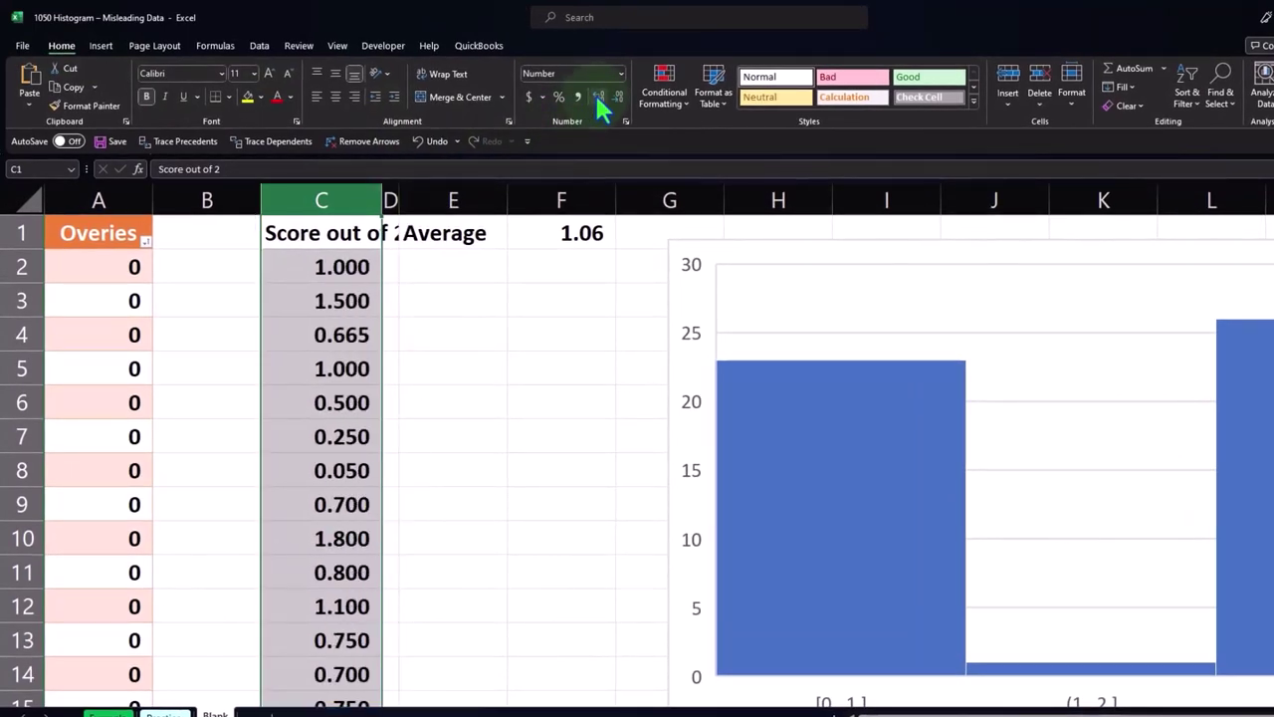
{"action": "left_click", "coordinate": [597, 96]}
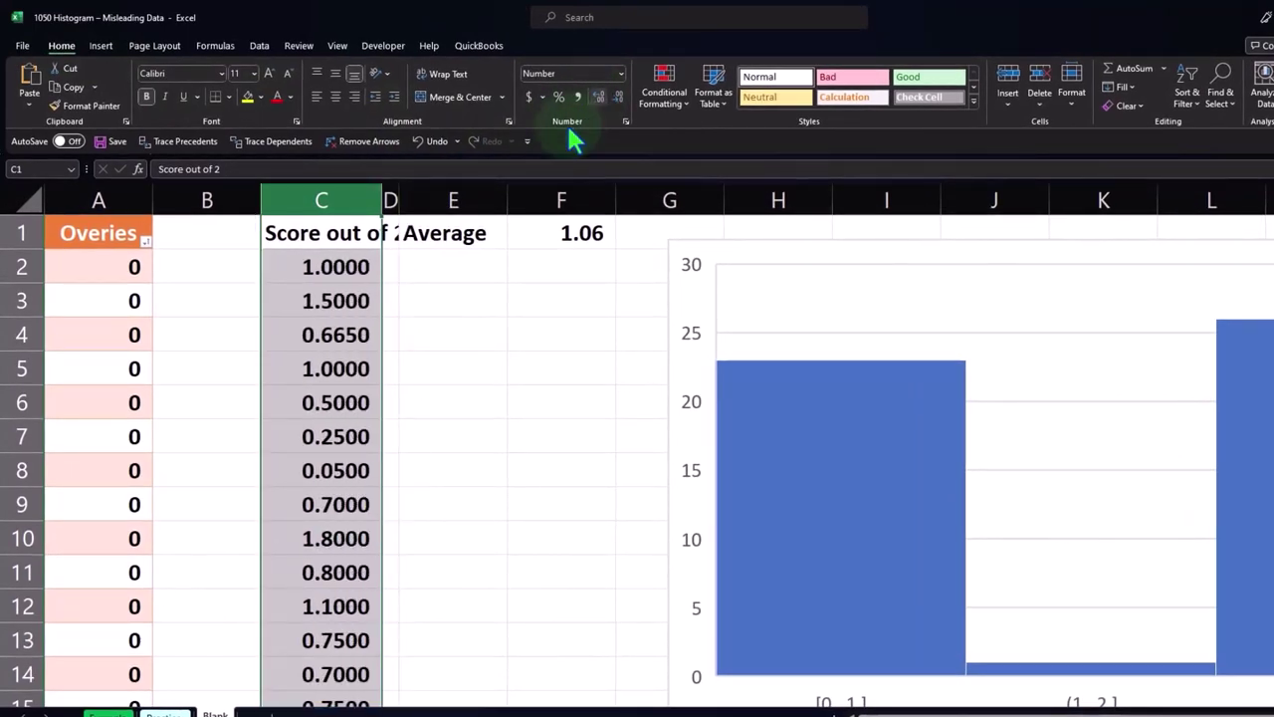
Review the Score out of 2 values down to the end of column C
{"action": "left_click", "coordinate": [351, 338]}
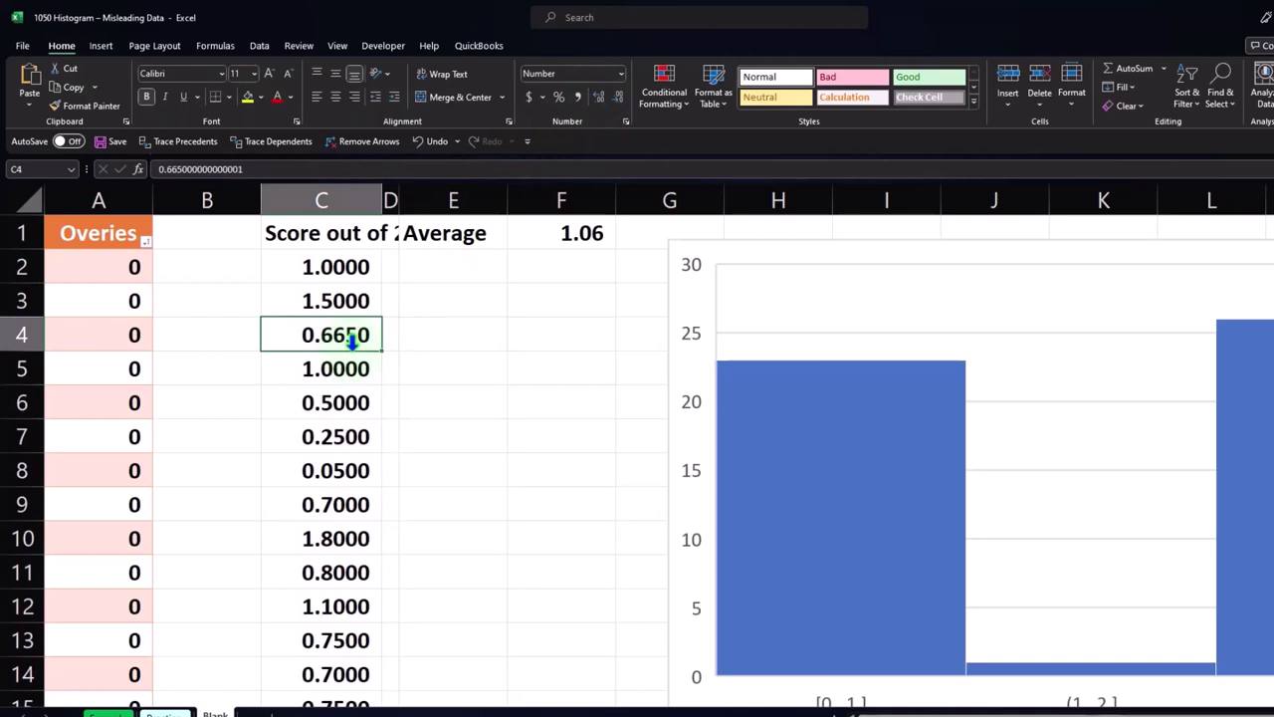
{"action": "scroll", "coordinate": [351, 340], "scroll_direction": "down", "scroll_amount": 5}
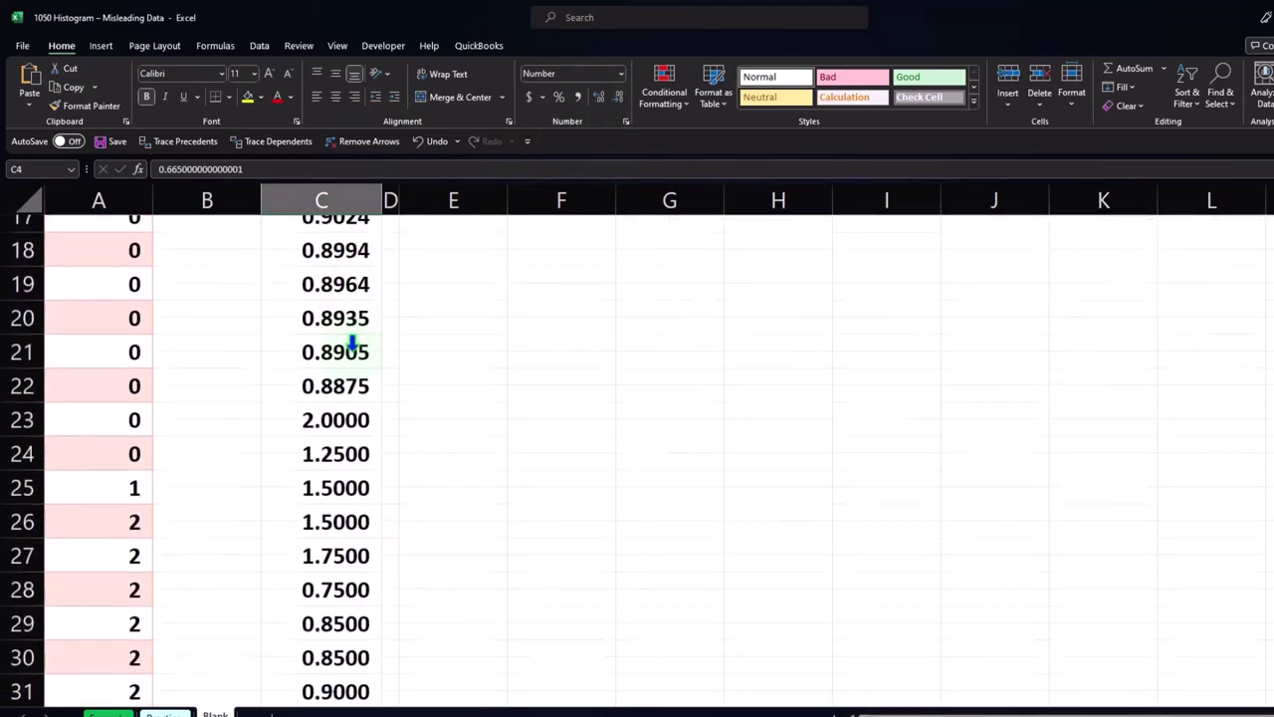
{"action": "scroll", "coordinate": [351, 342], "scroll_direction": "down", "scroll_amount": 1}
{"action": "scroll", "coordinate": [352, 341], "scroll_direction": "down", "scroll_amount": 4}
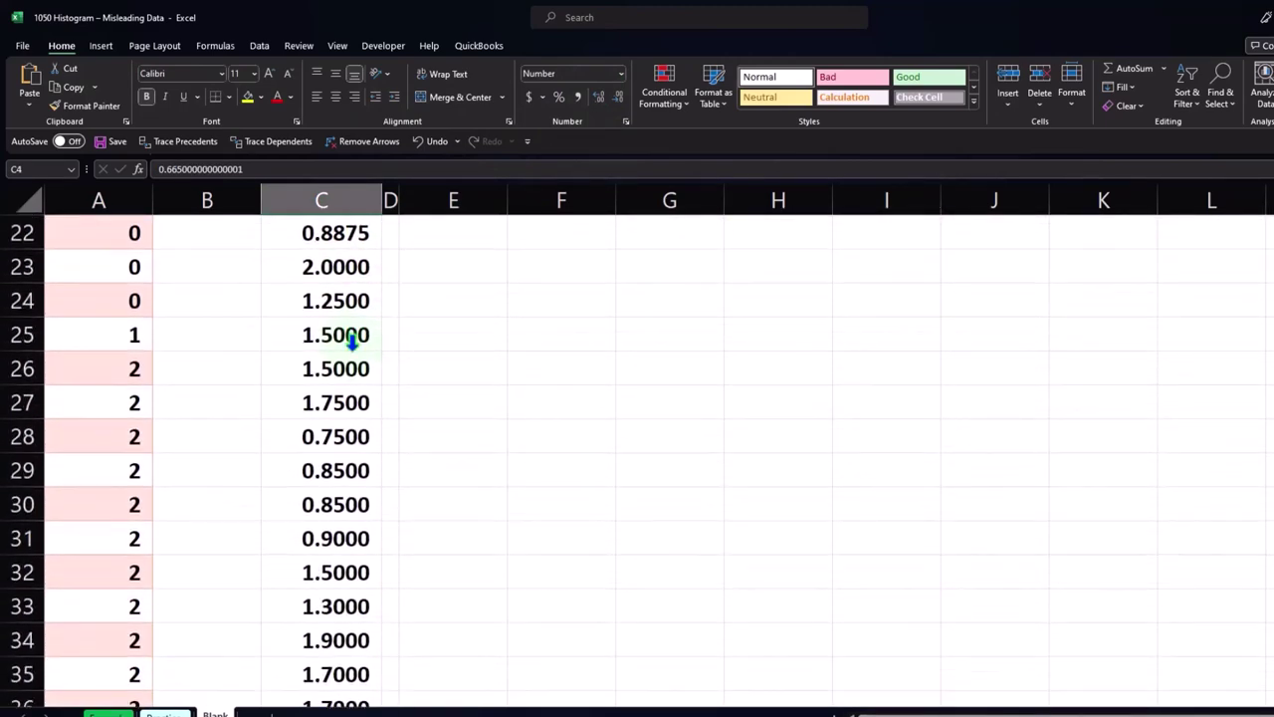
{"action": "scroll", "coordinate": [352, 341], "scroll_direction": "down", "scroll_amount": 2}
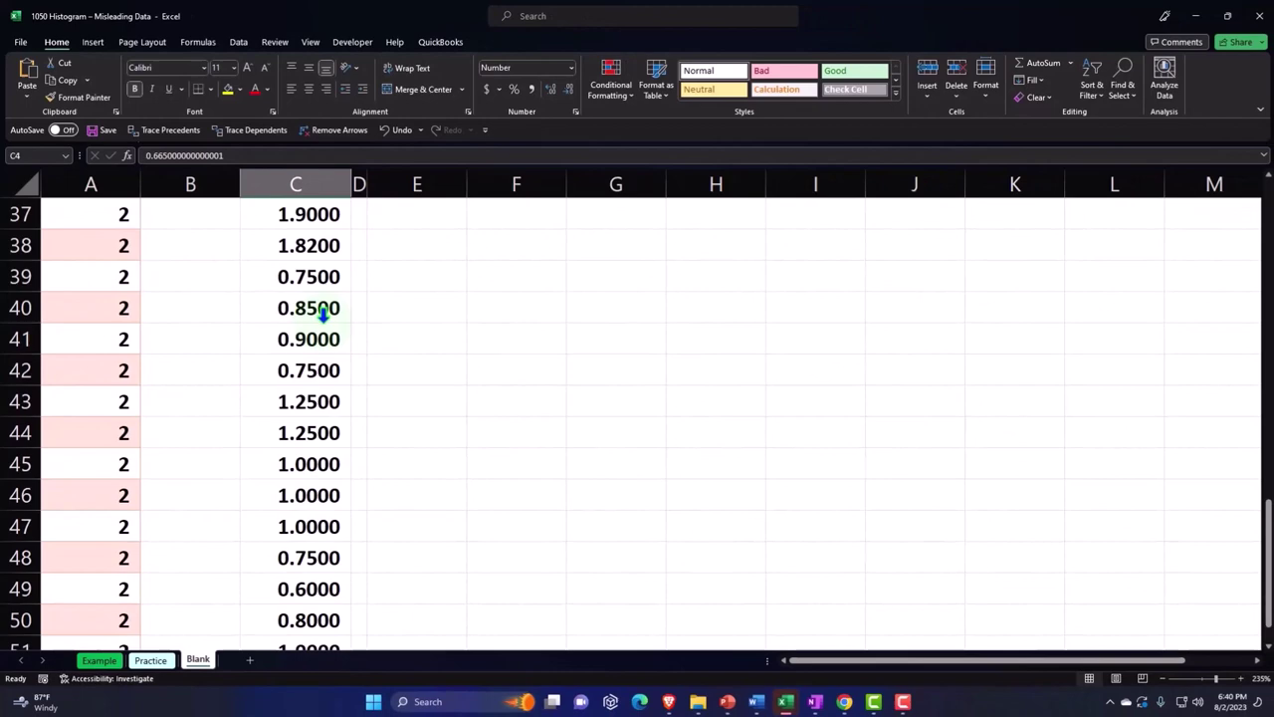
{"action": "scroll", "coordinate": [321, 312], "scroll_direction": "up", "scroll_amount": 12}
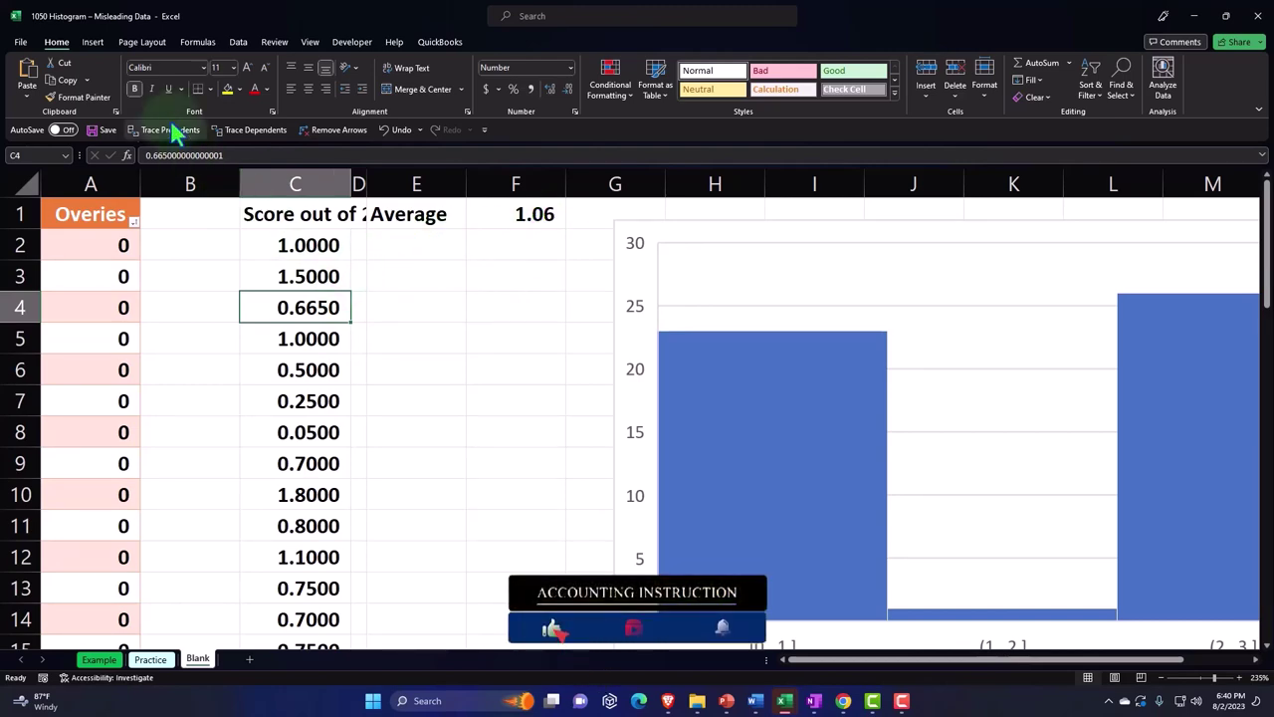
Create a table with headers from the Score out of 2 data in C1:C51
{"action": "left_click", "coordinate": [90, 41]}
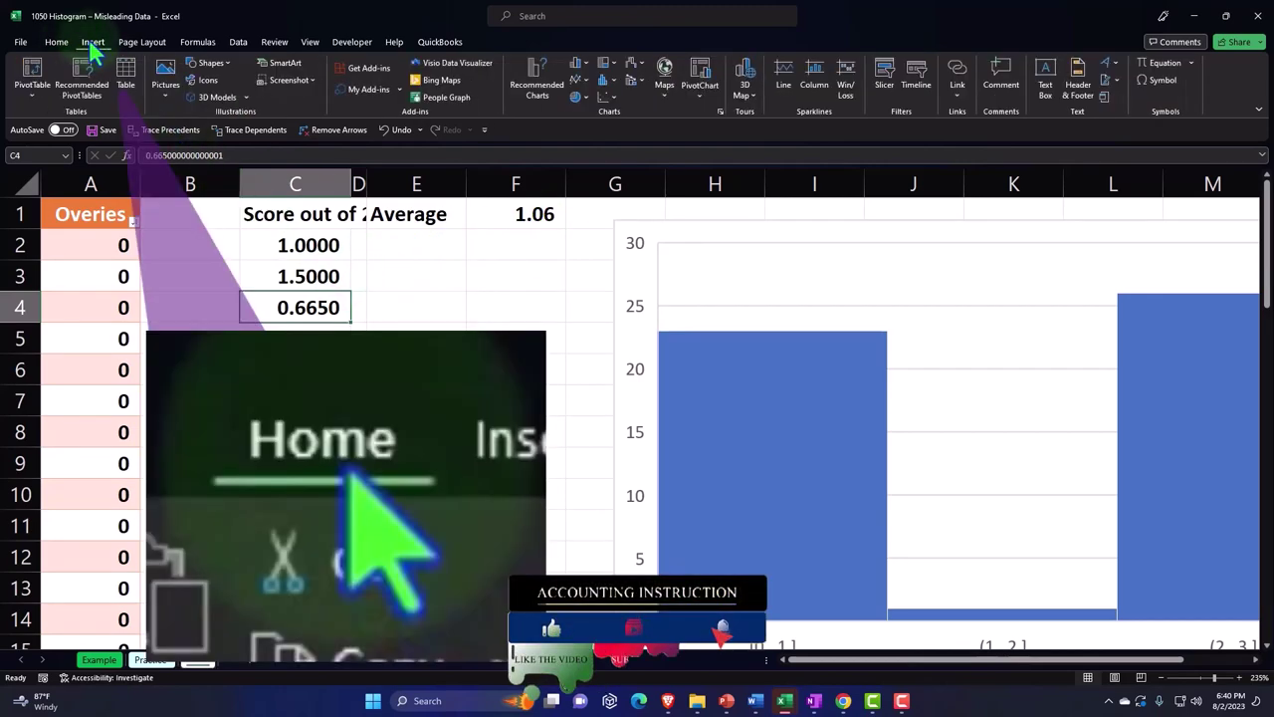
{"action": "left_click", "coordinate": [136, 82]}
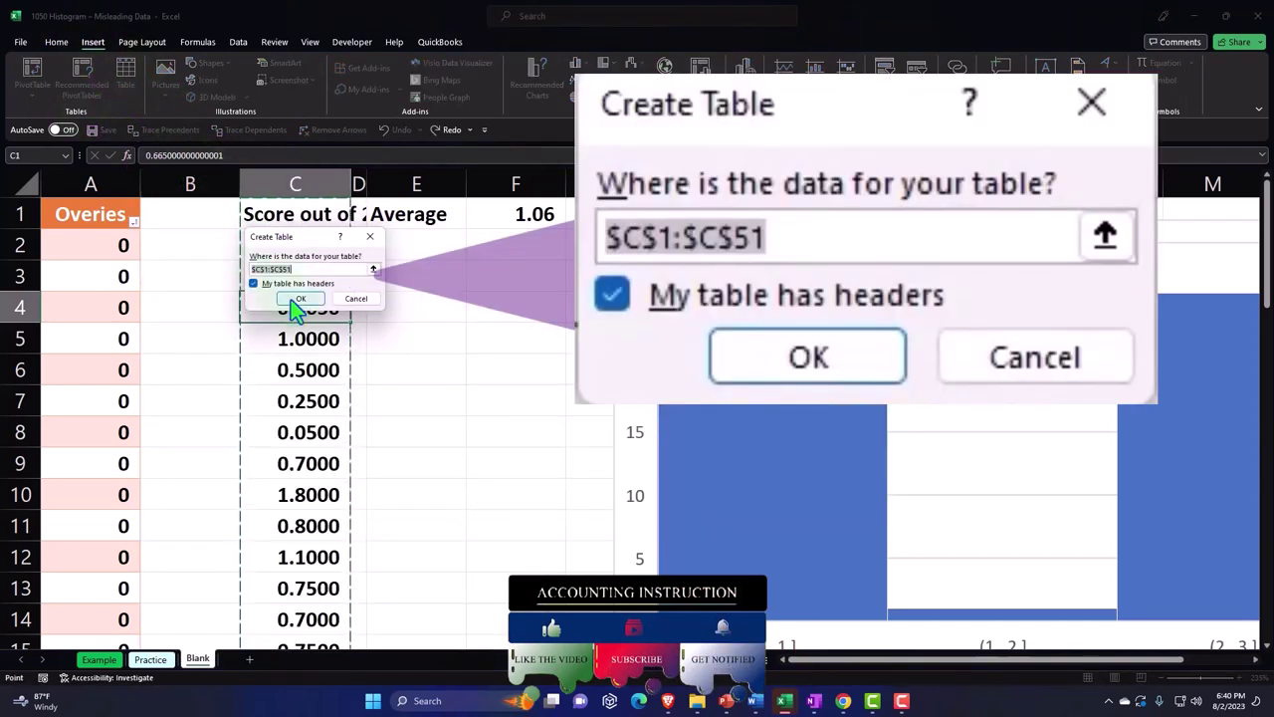
{"action": "left_click", "coordinate": [291, 300]}
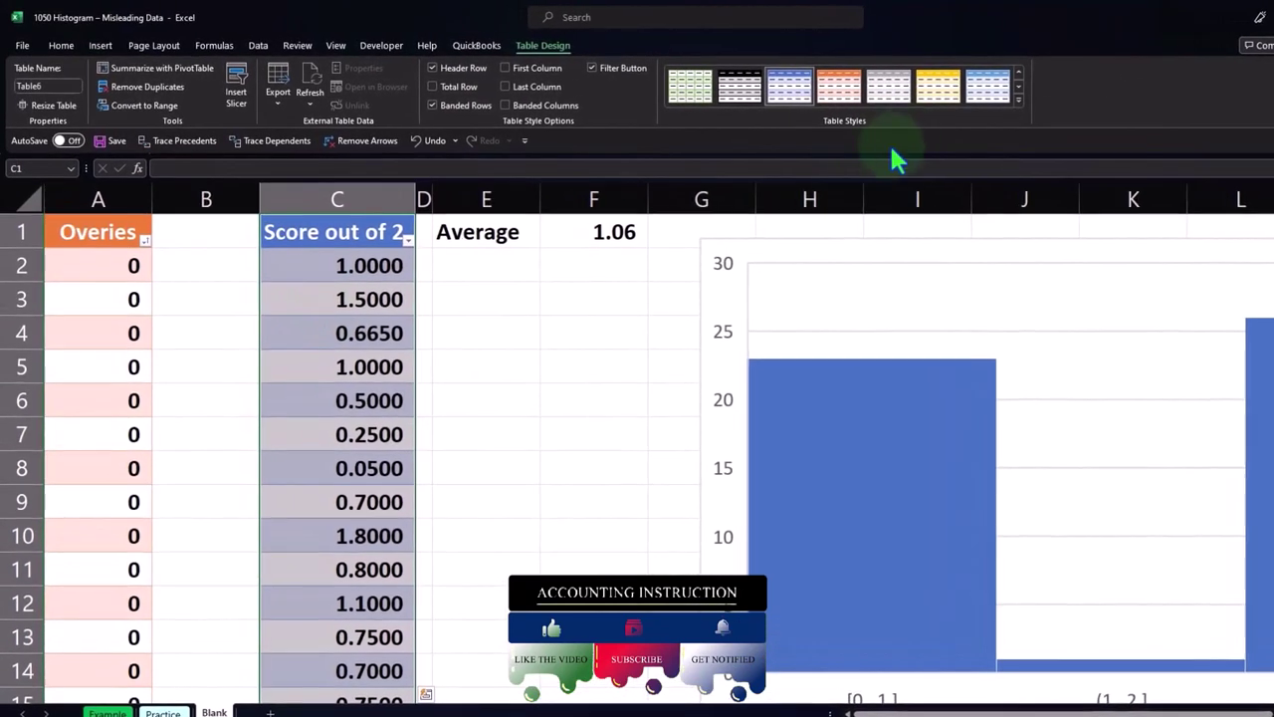
Apply the Green, Table Style Light 14 style to the Score out of 2 table
{"action": "left_click", "coordinate": [951, 101]}
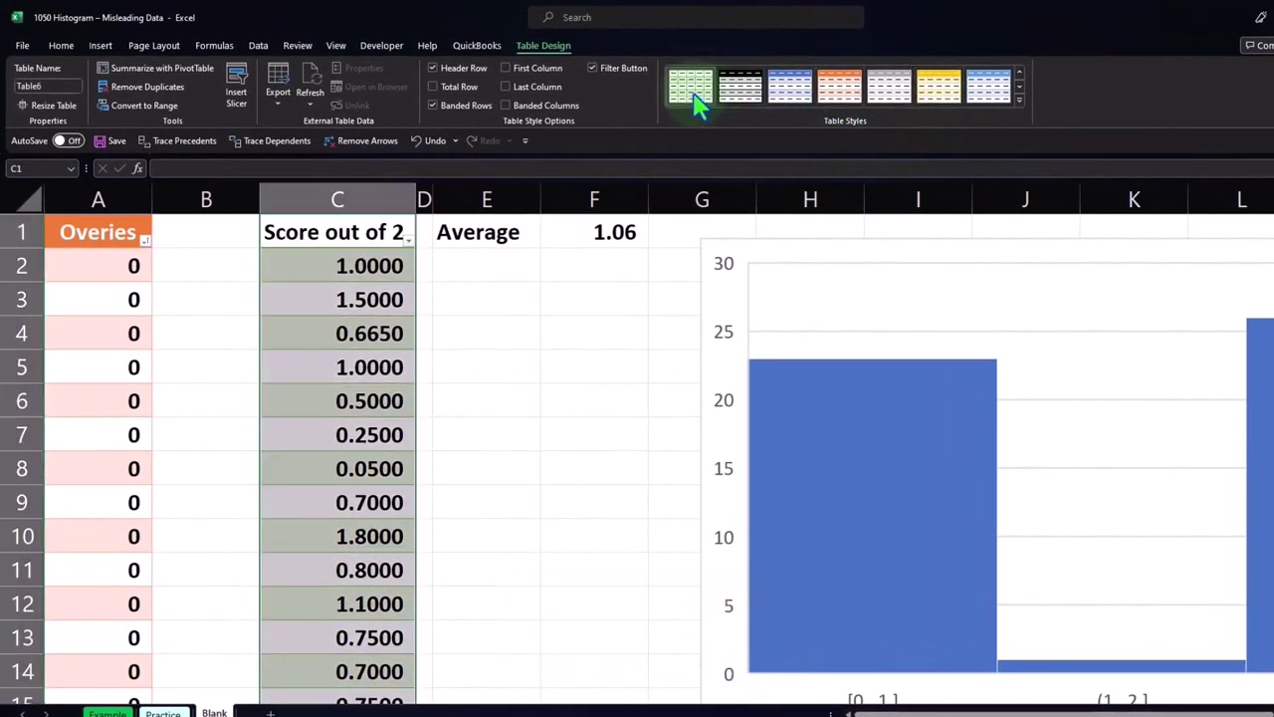
{"action": "left_click", "coordinate": [1018, 100]}
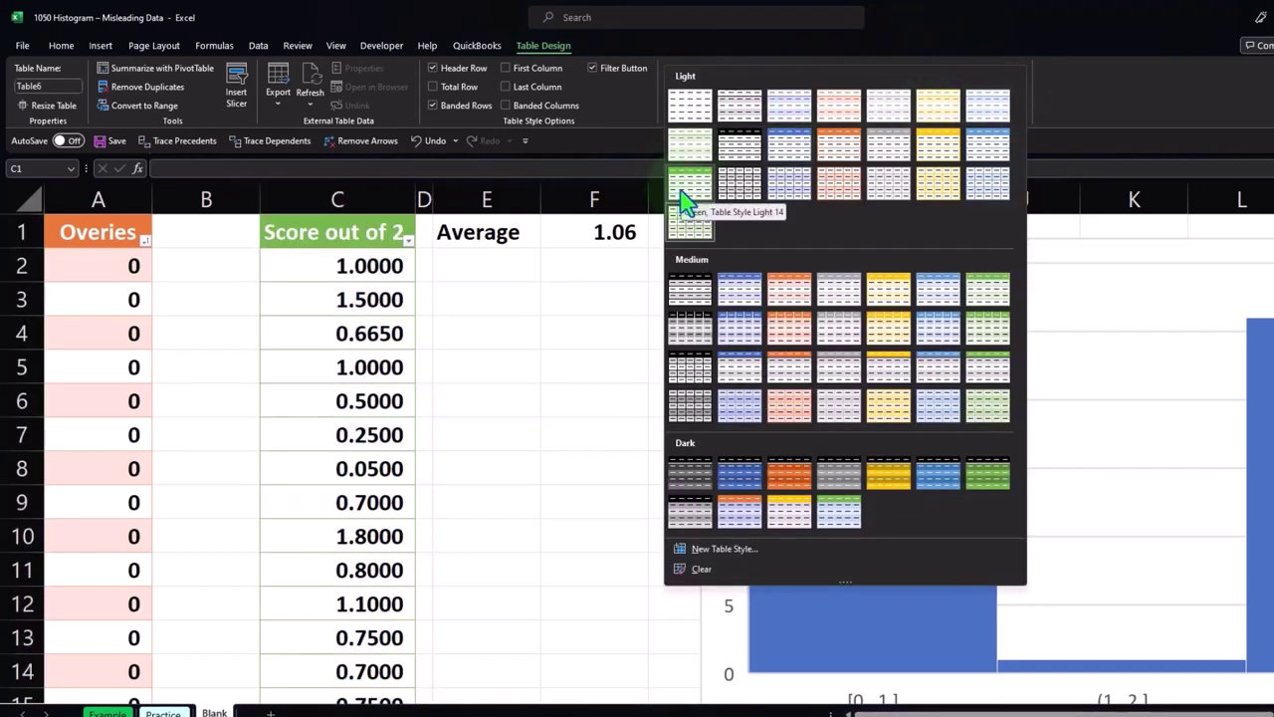
{"action": "left_click", "coordinate": [685, 204]}
{"action": "left_click", "coordinate": [487, 366]}
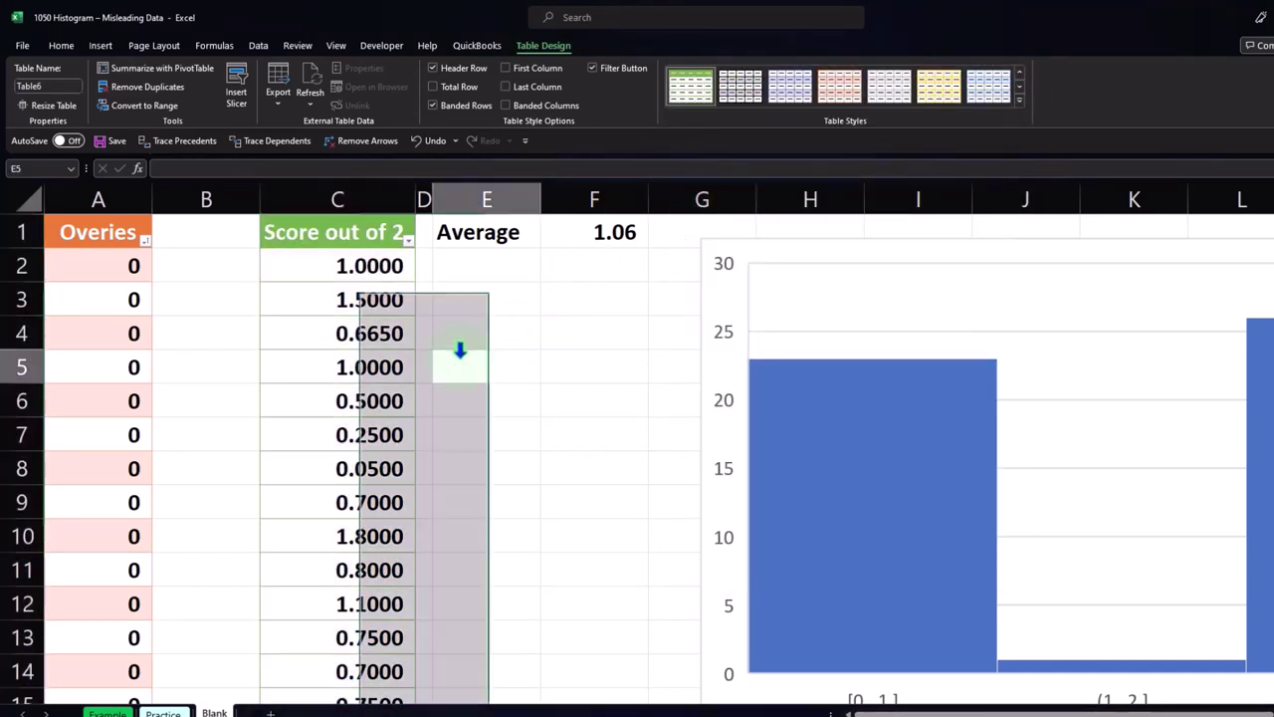
Narrow column C and make the Score out of 2 header in C1 wrap and align to the center
{"action": "left_click_drag", "start_coordinate": [419, 205], "coordinate": [373, 204]}
{"action": "left_click", "coordinate": [318, 231]}
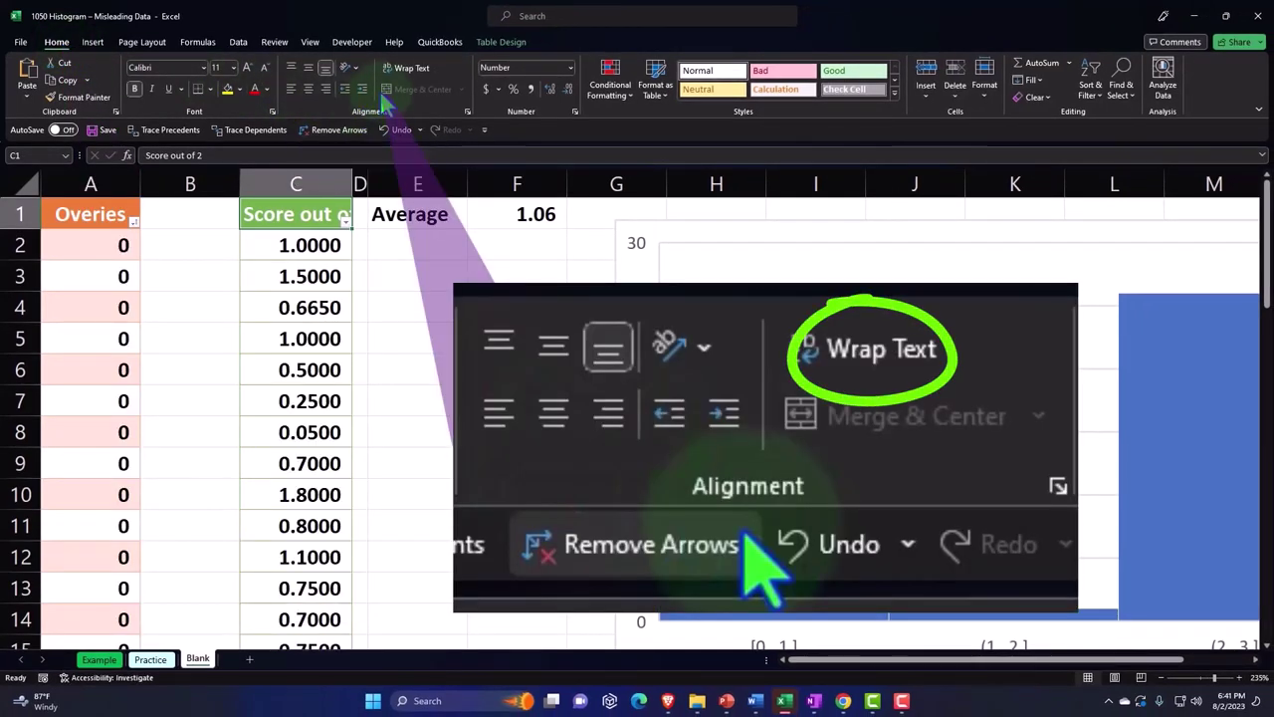
{"action": "left_click", "coordinate": [402, 71]}
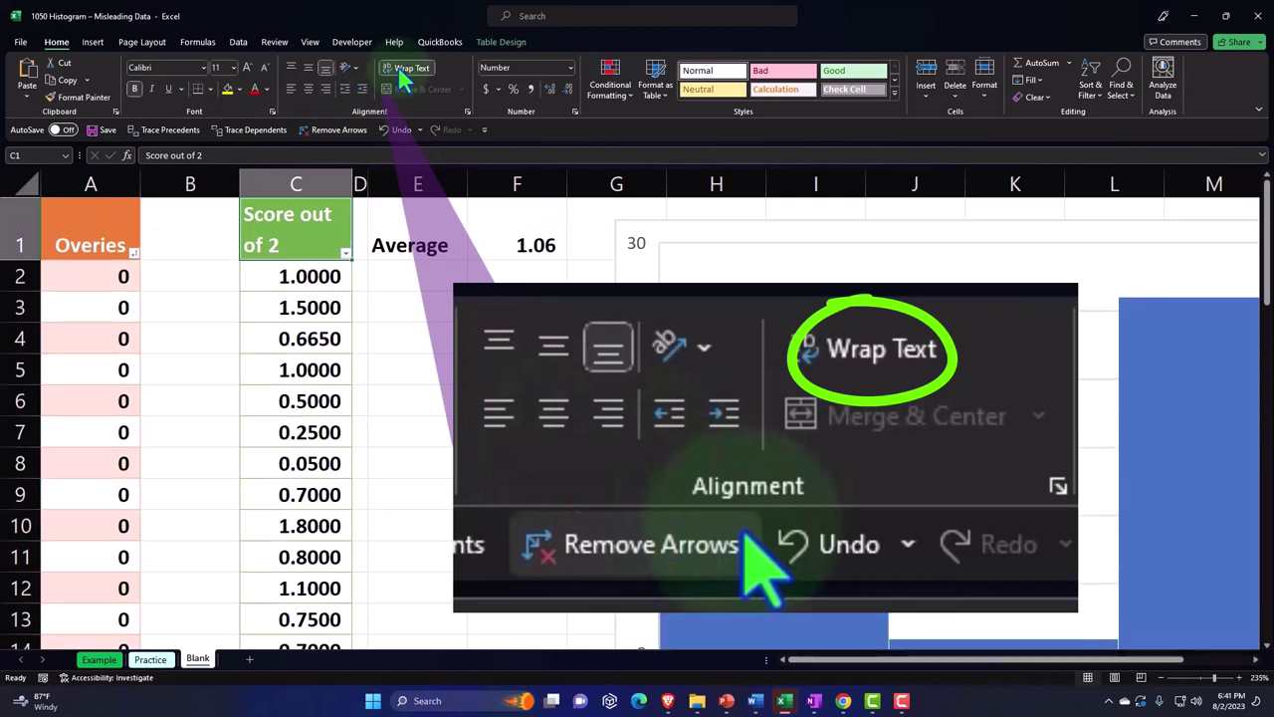
{"action": "left_click", "coordinate": [308, 88]}
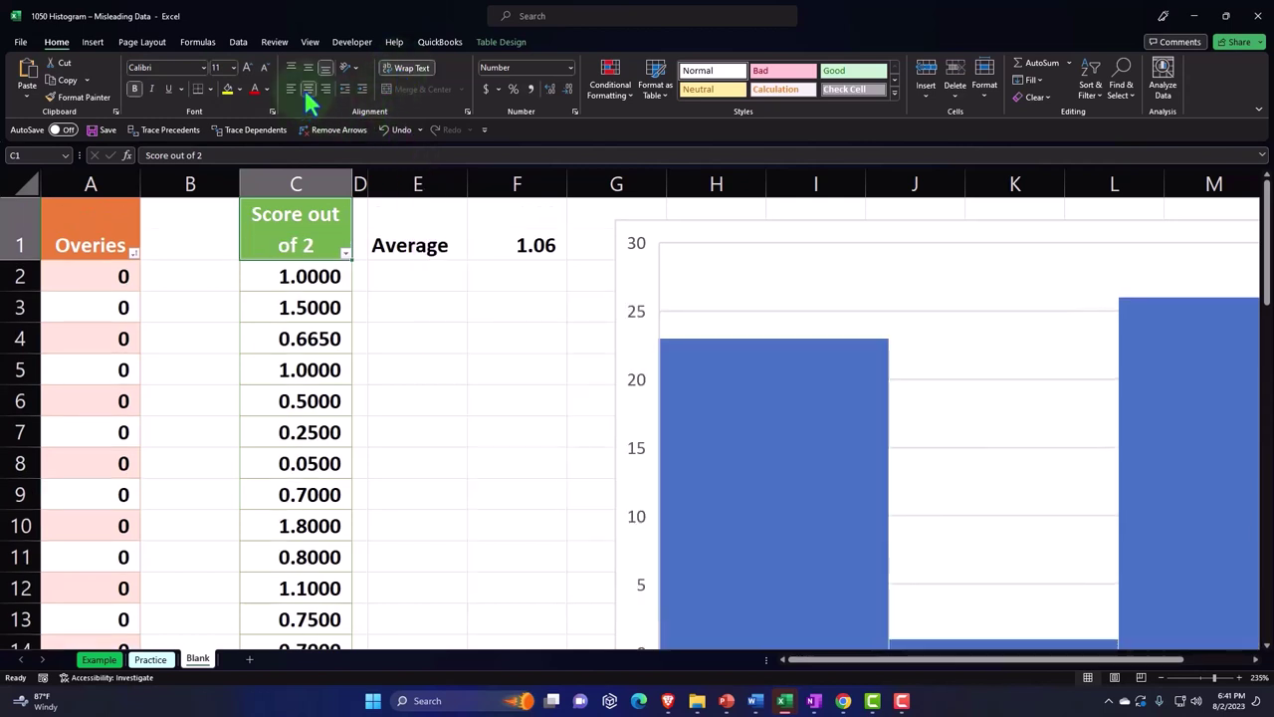
{"action": "left_click", "coordinate": [400, 300]}
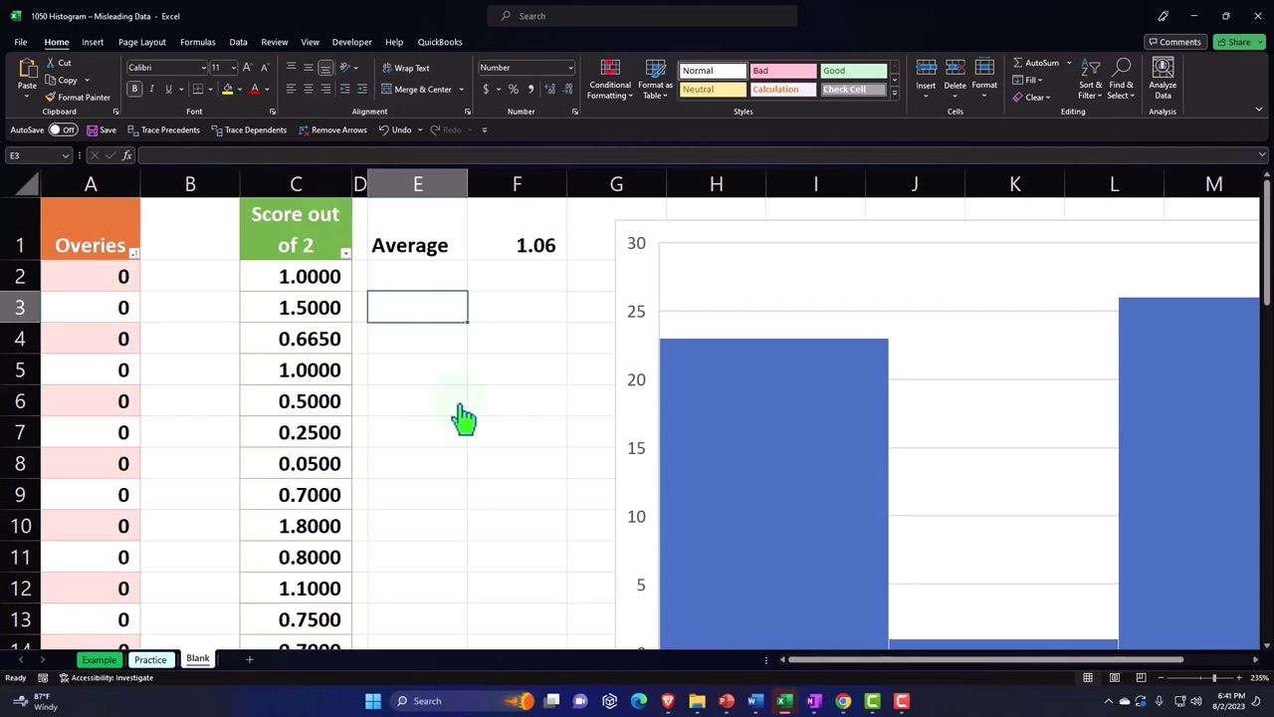
Enter the label Average 2 in cell E17, below the existing histogram
{"action": "scroll", "coordinate": [464, 418], "scroll_direction": "down", "scroll_amount": 4}
{"action": "left_click", "coordinate": [426, 376]}
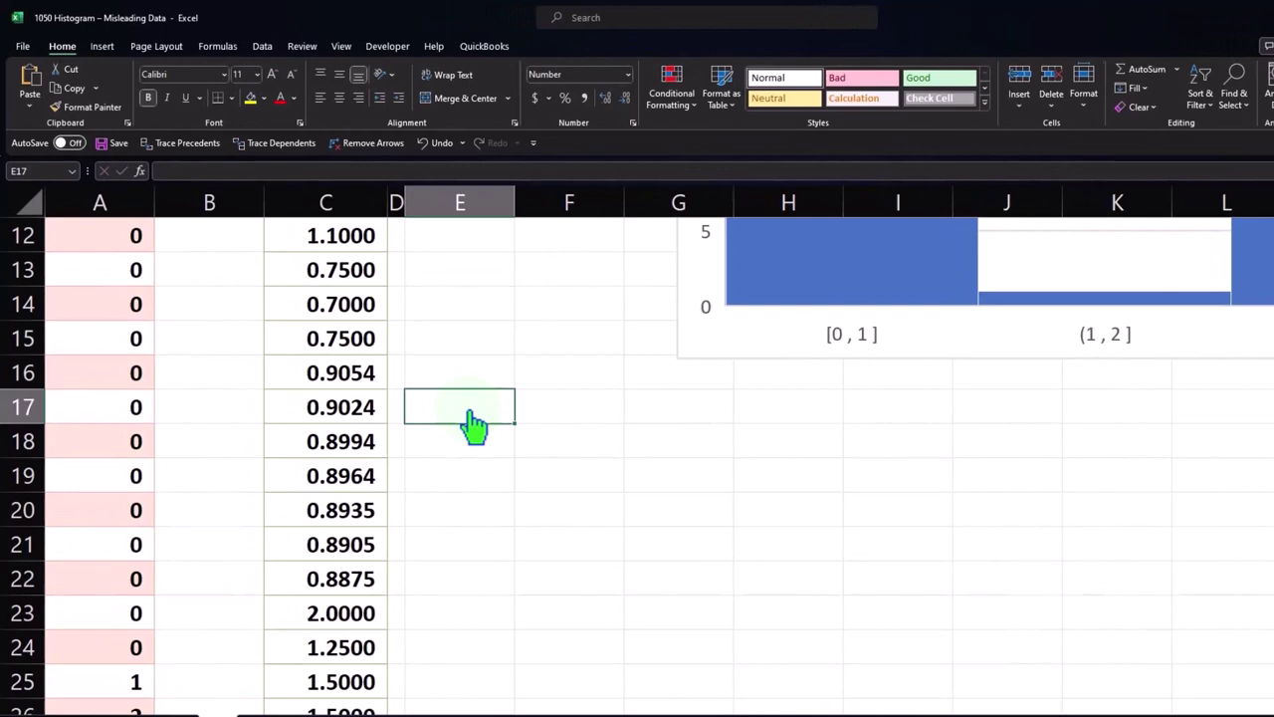
{"action": "type", "text": "Av"}
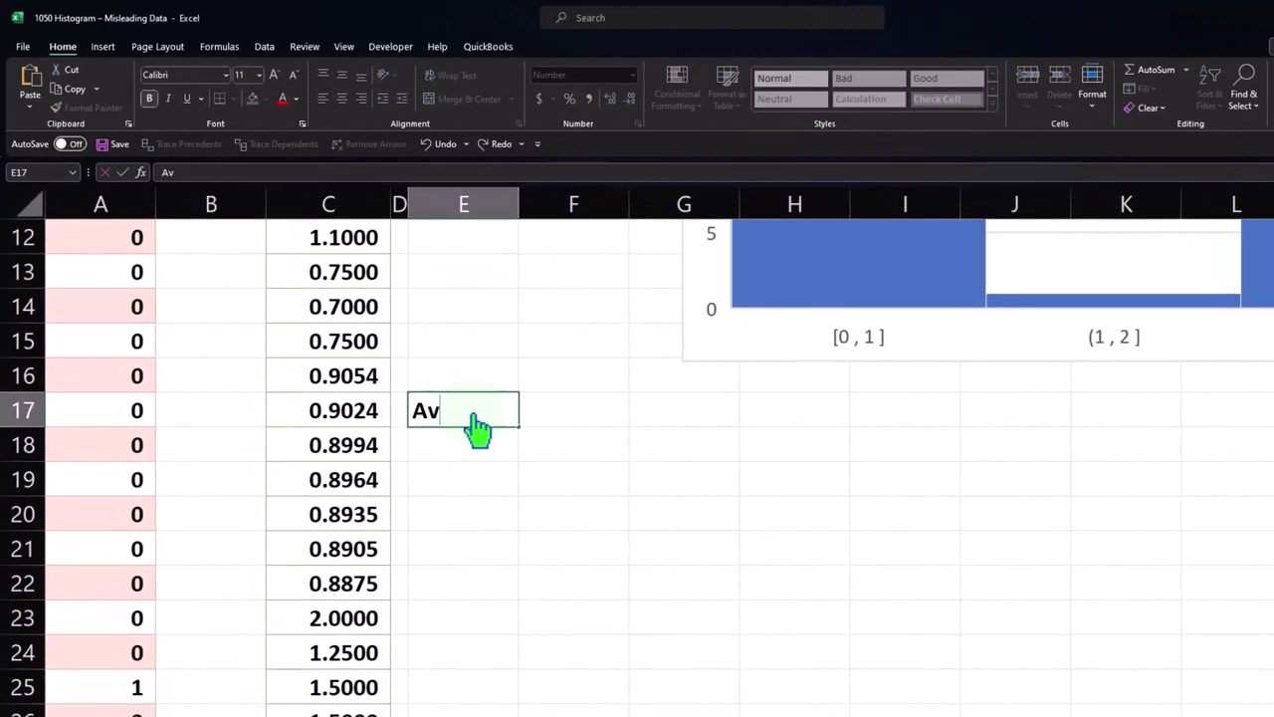
{"action": "type", "text": "erage"}
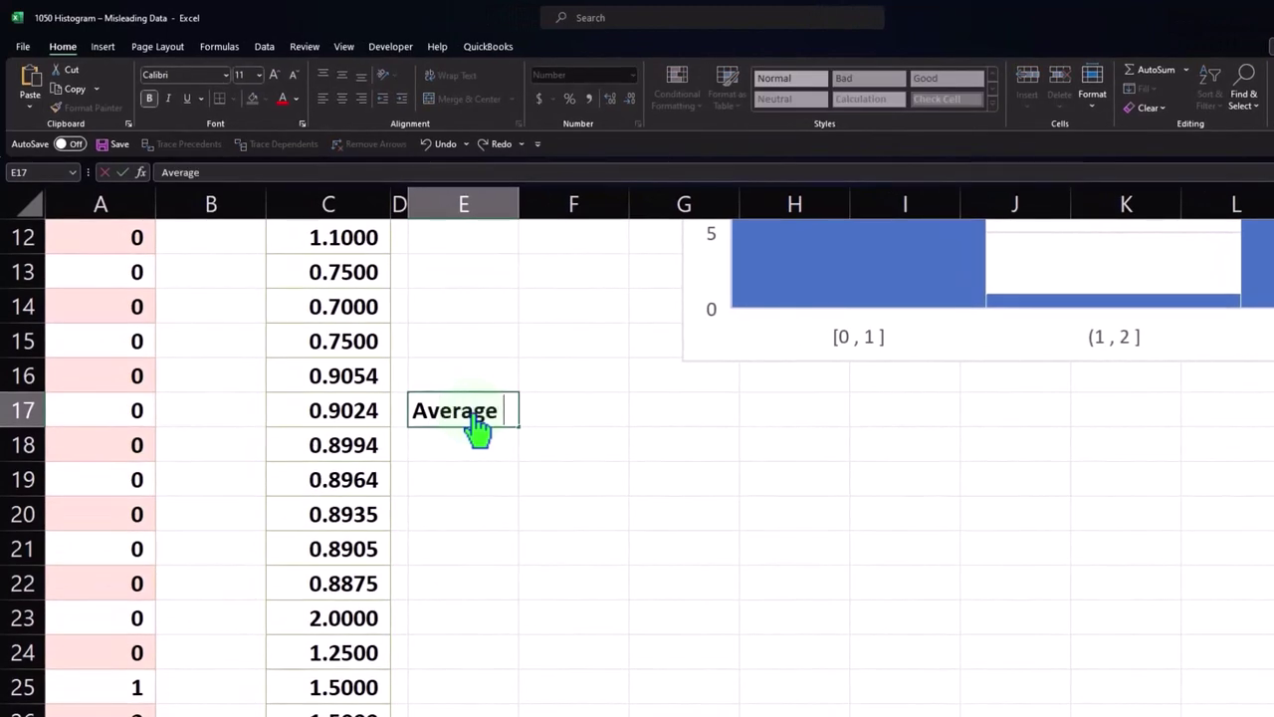
{"action": "type", "text": " 2"}
{"action": "key", "text": "Tab"}
Calculate the average of the Score out of 2 table column with an AVERAGE formula in F17
{"action": "type", "text": "="}
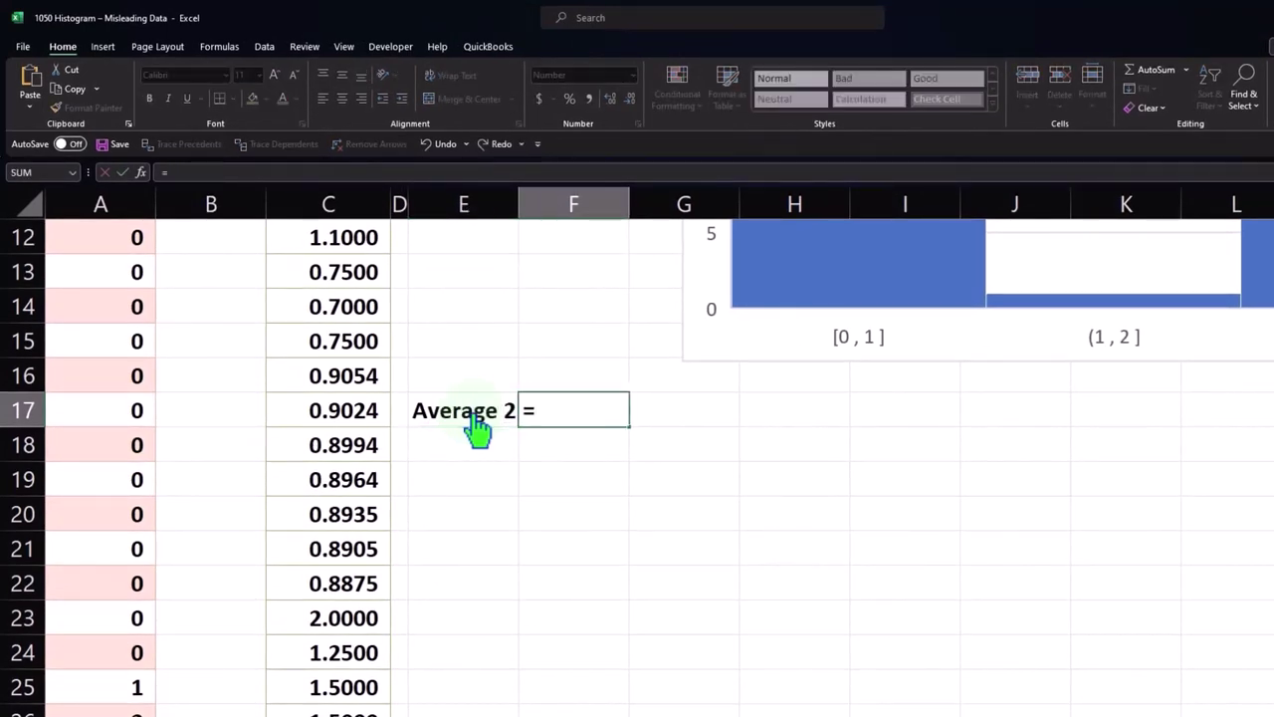
{"action": "type", "text": "average"}
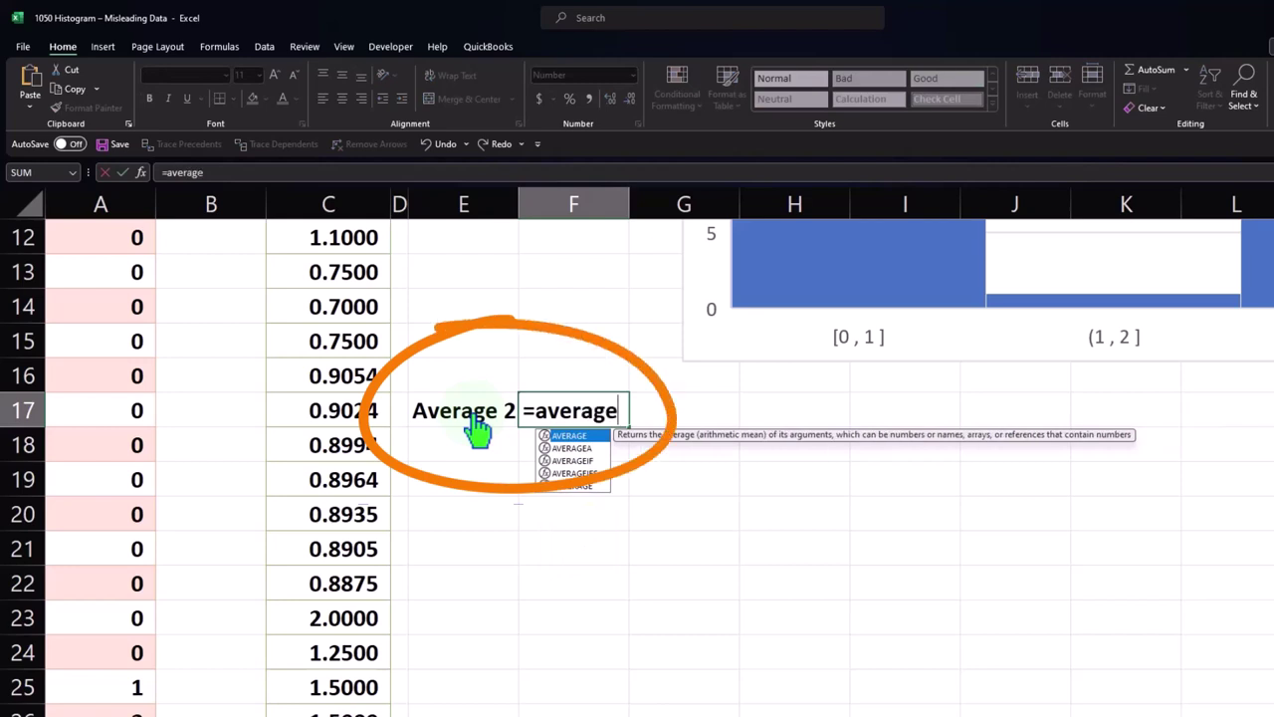
{"action": "type", "text": "("}
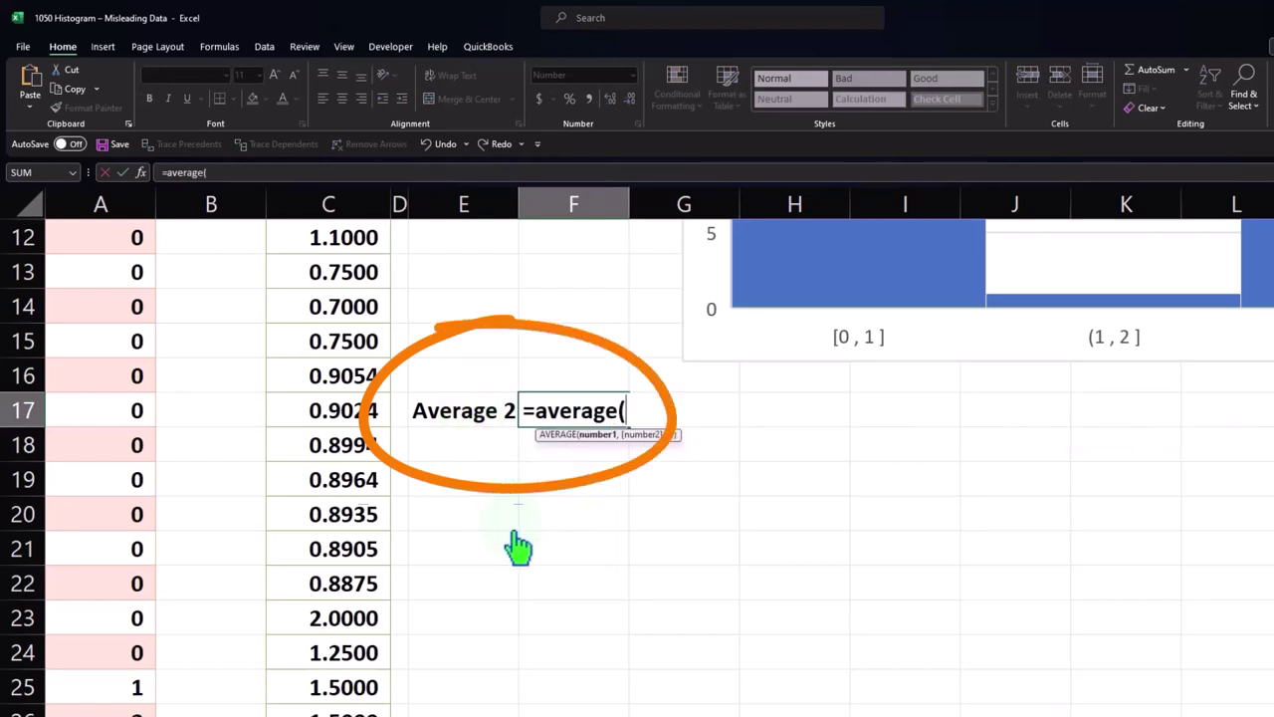
{"action": "scroll", "coordinate": [512, 541], "scroll_direction": "up", "scroll_amount": 4}
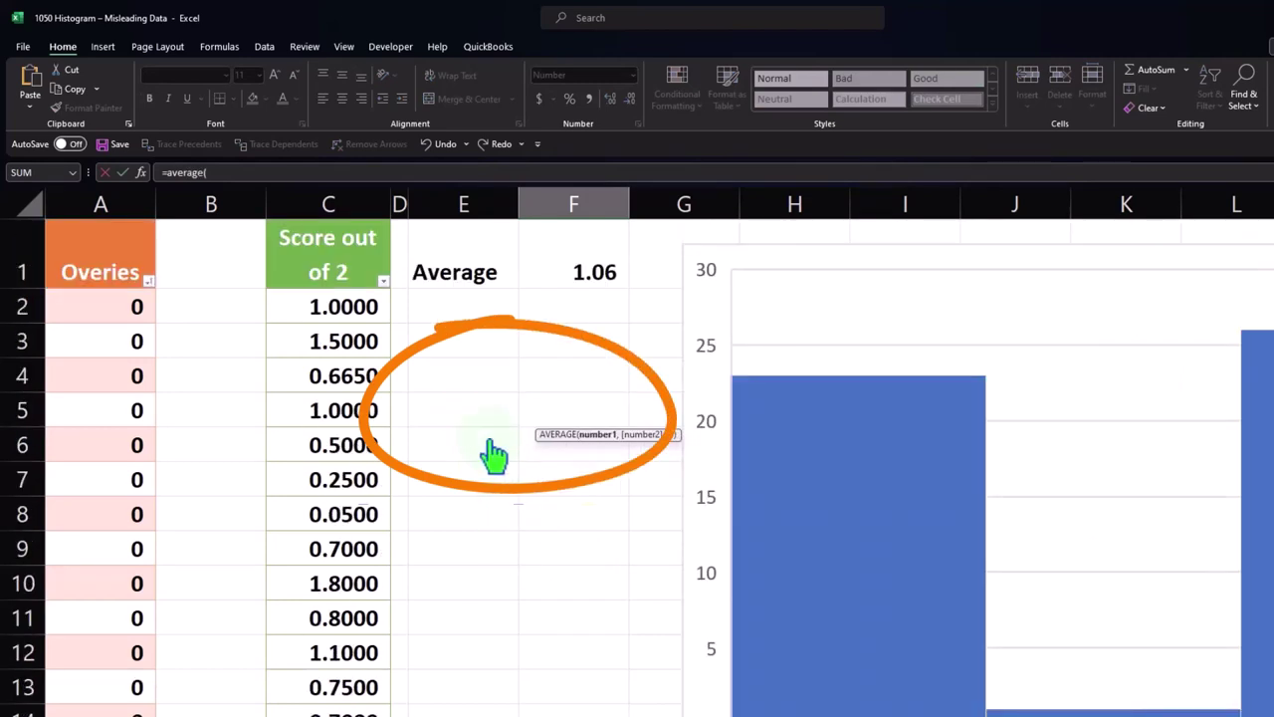
{"action": "left_click", "coordinate": [344, 215]}
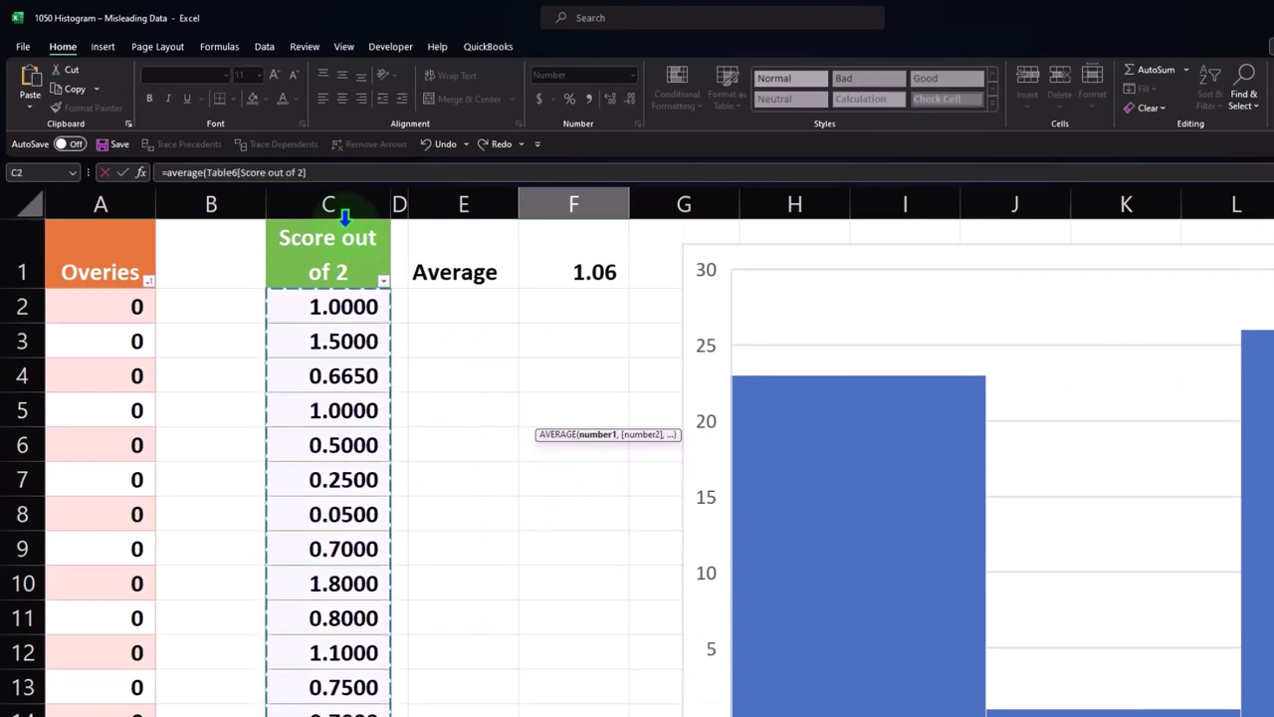
{"action": "key", "text": "Return"}
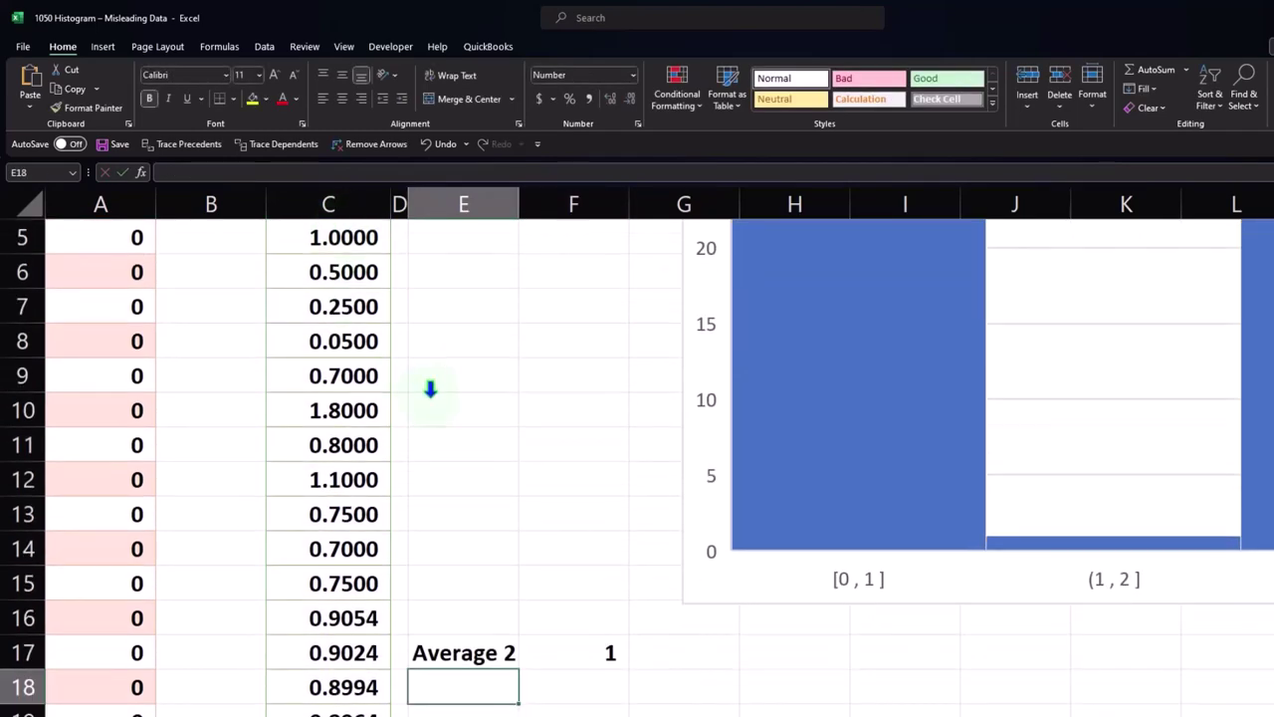
Show the Average 2 result in F17 with two decimal places and compare it with the Average in F1
{"action": "scroll", "coordinate": [429, 389], "scroll_direction": "down", "scroll_amount": 1}
{"action": "left_click", "coordinate": [583, 543]}
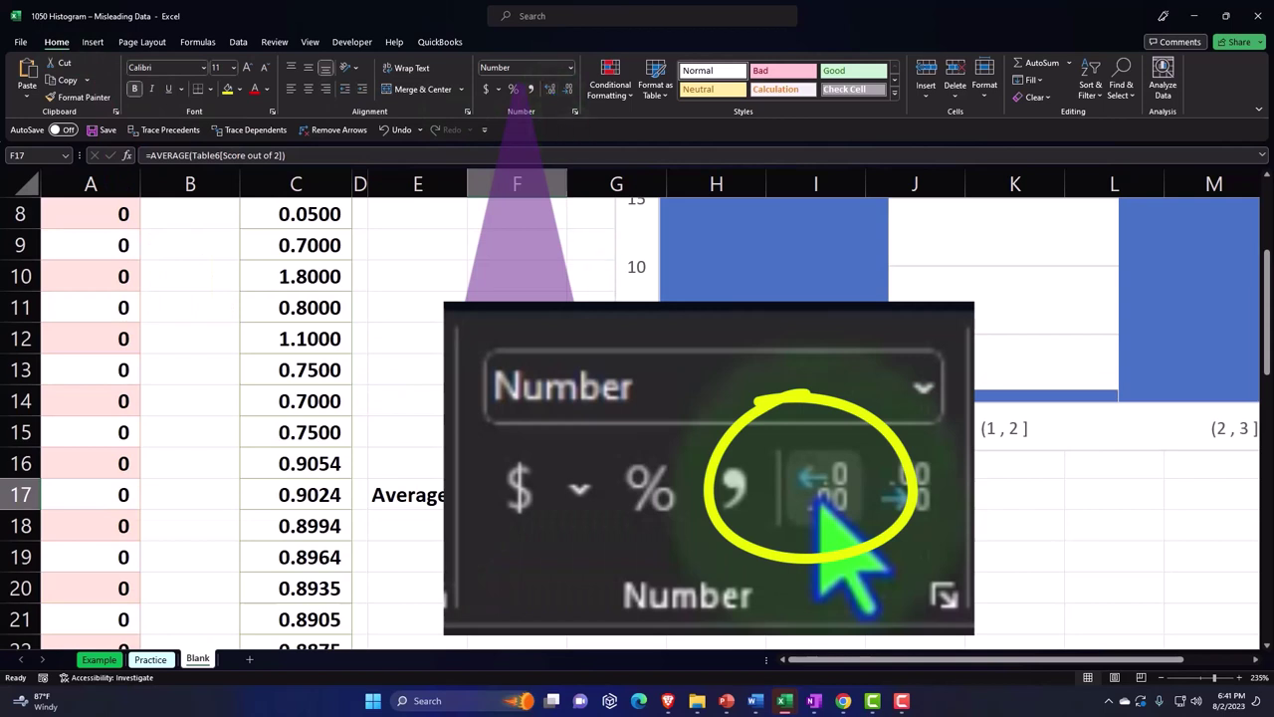
{"action": "scroll", "coordinate": [602, 577], "scroll_direction": "up", "scroll_amount": 3}
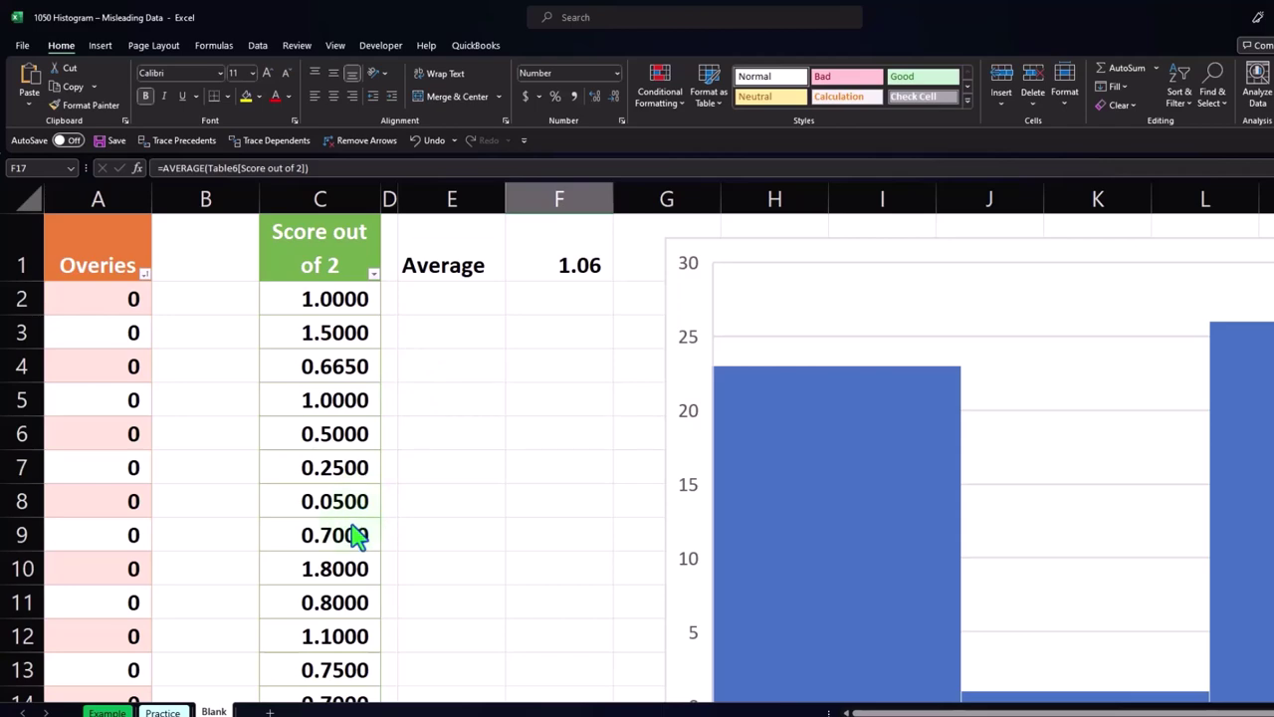
{"action": "scroll", "coordinate": [355, 535], "scroll_direction": "down", "scroll_amount": 3}
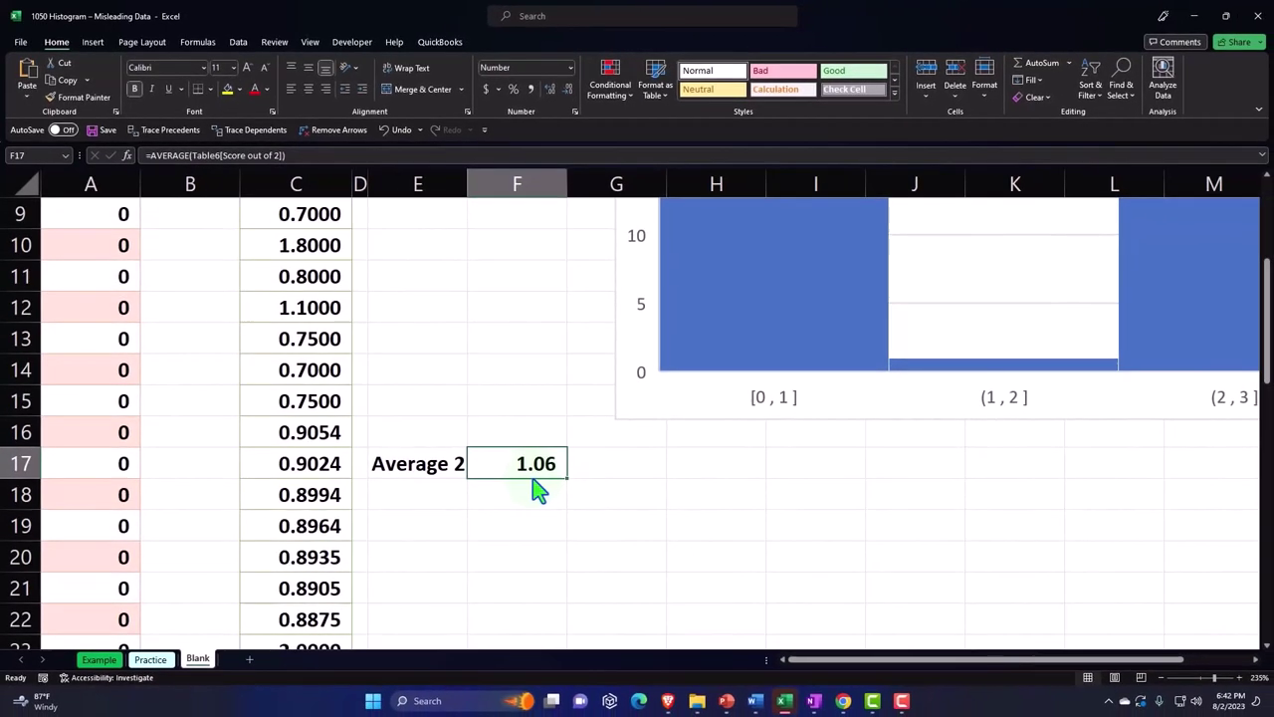
{"action": "left_click", "coordinate": [331, 291]}
{"action": "left_click", "coordinate": [491, 303]}
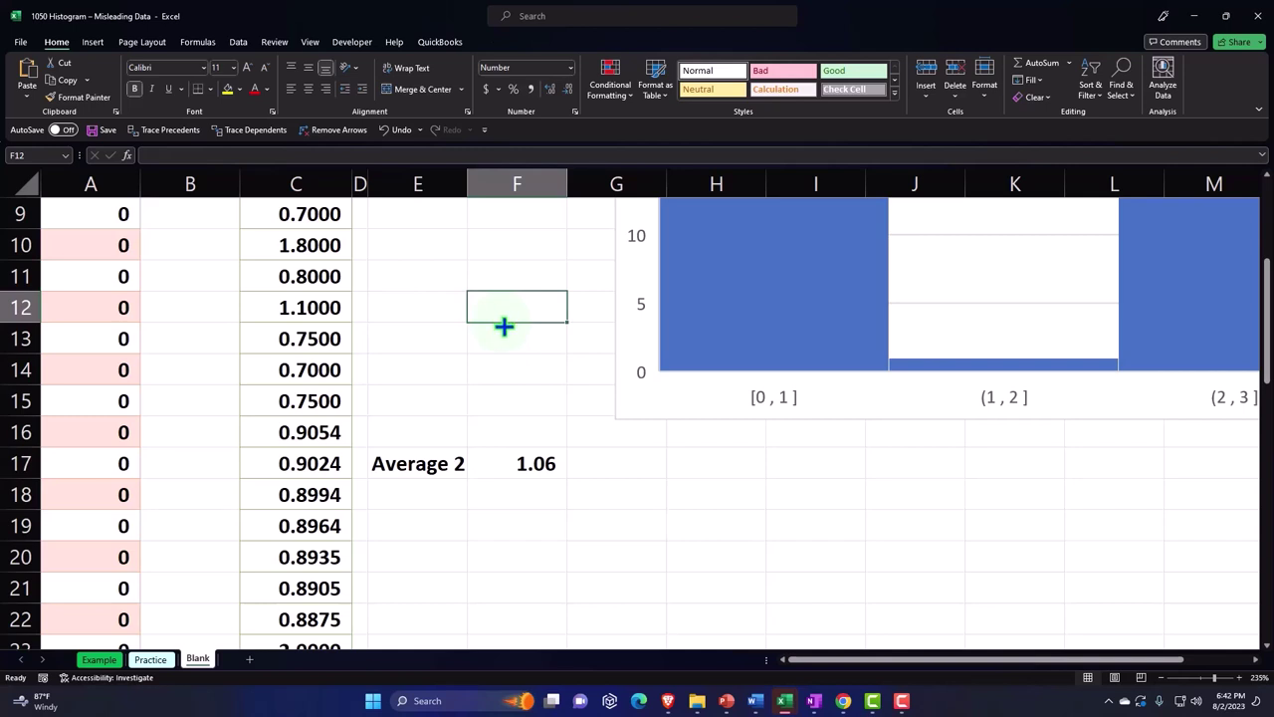
{"action": "left_click", "coordinate": [534, 466]}
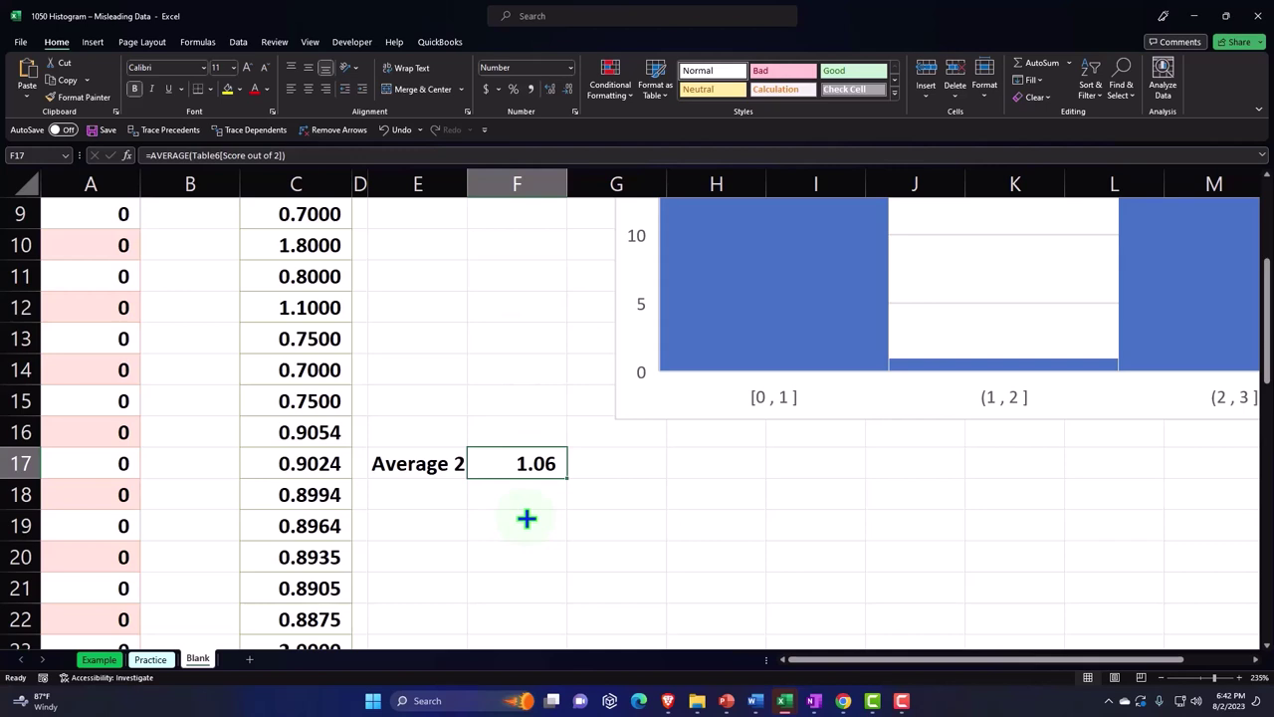
Highlight cell C12 in yellow and replace its score with 0 to see the effect on Average 2
{"action": "left_click", "coordinate": [310, 307]}
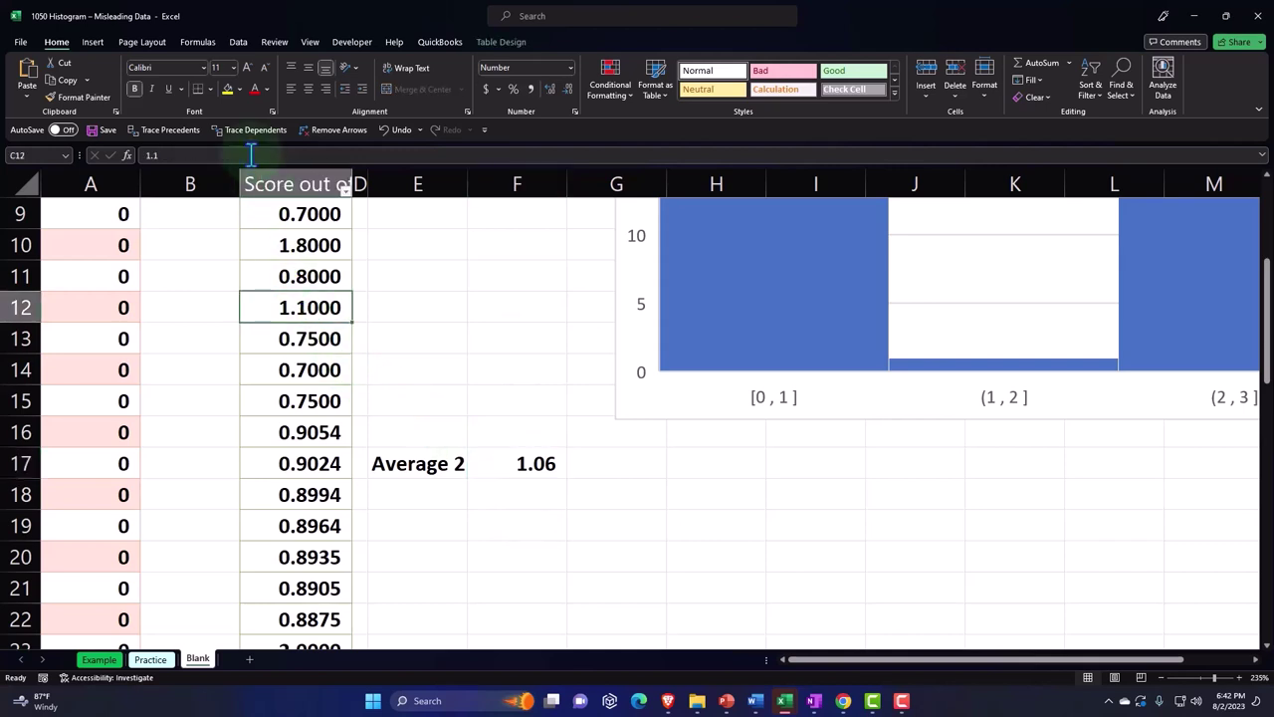
{"action": "left_click", "coordinate": [227, 89]}
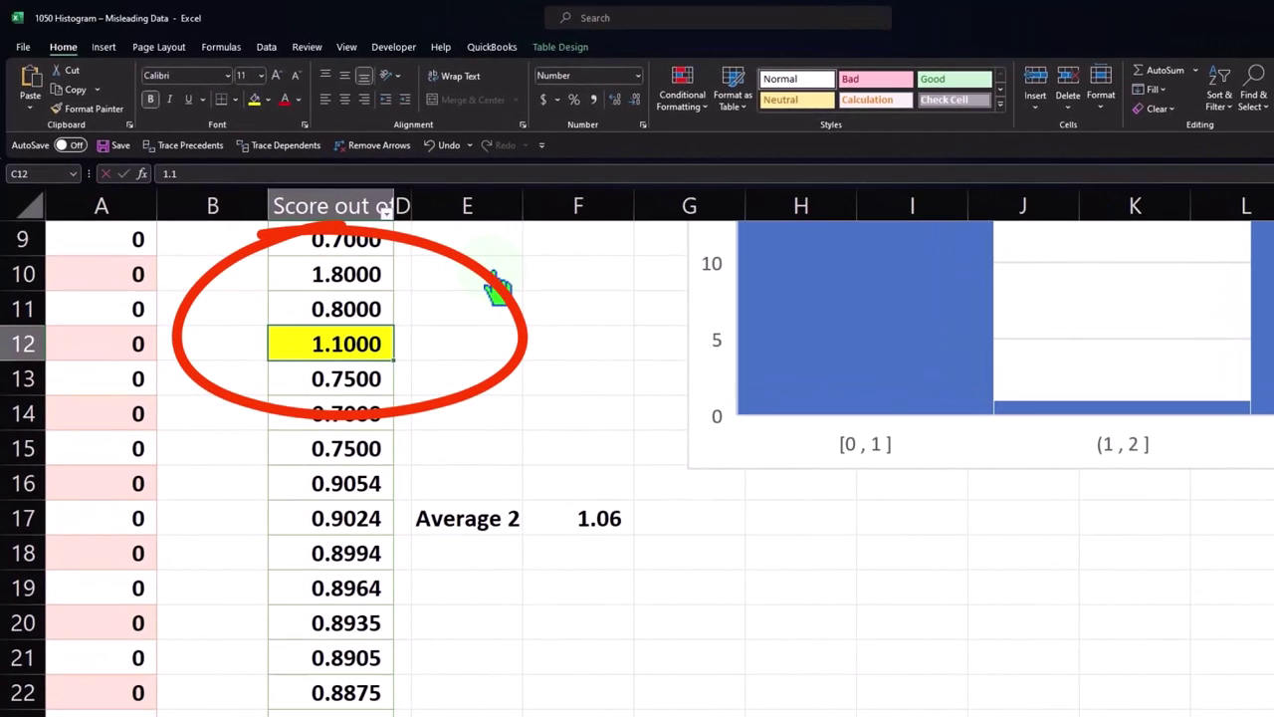
{"action": "type", "text": "1"}
{"action": "key", "text": "Return"}
{"action": "key", "text": "Up"}
{"action": "type", "text": "0"}
{"action": "key", "text": "Return"}
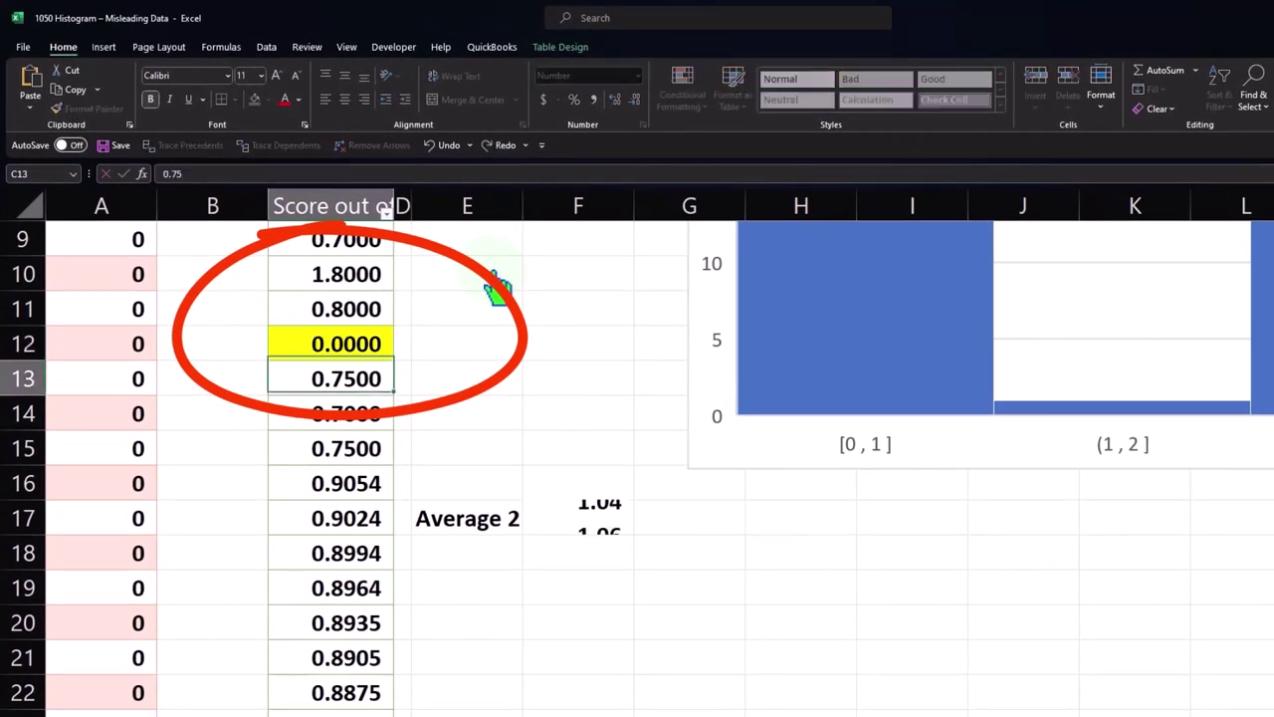
{"action": "key", "text": "Up"}
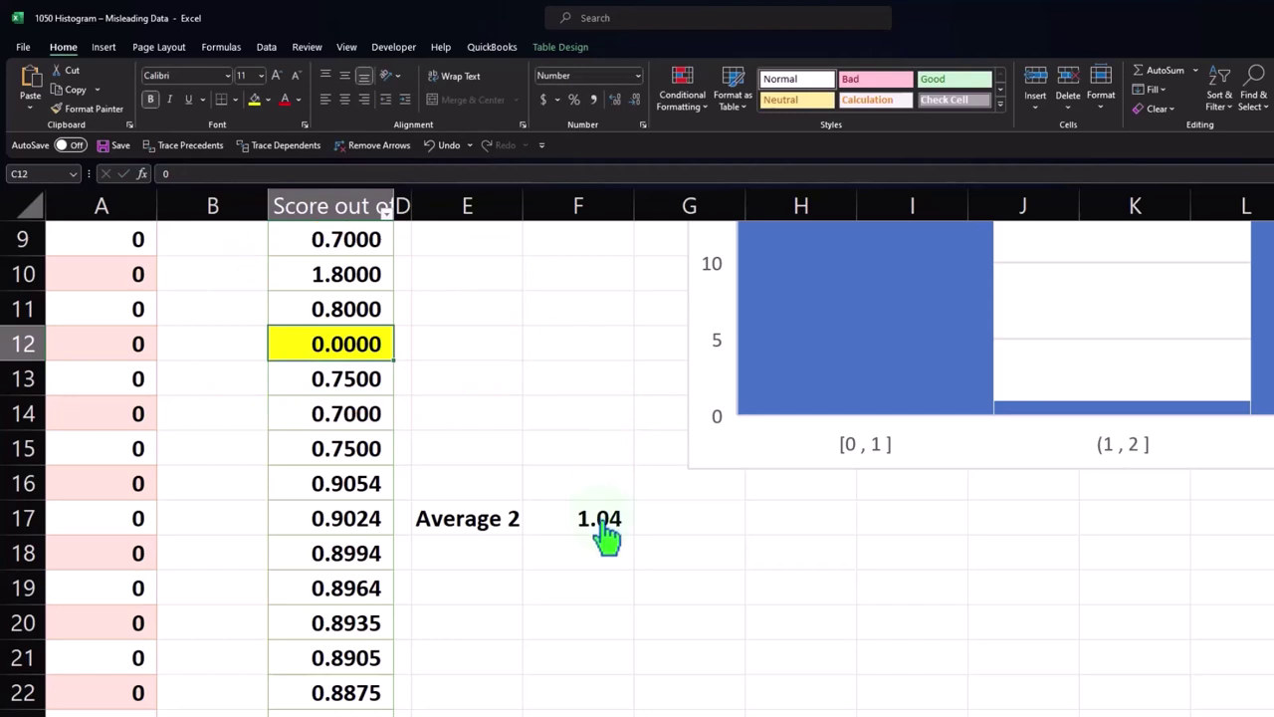
{"action": "left_click", "coordinate": [564, 356]}
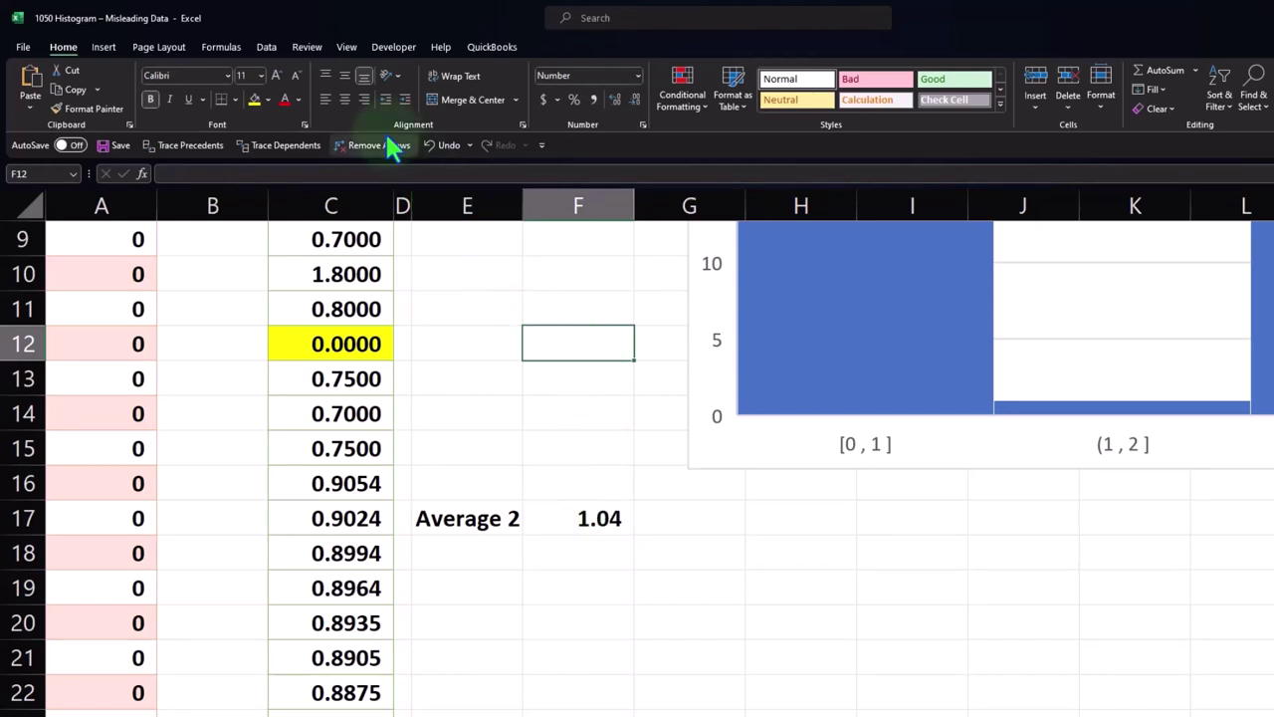
Open Goal Seek and choose the Average 2 result in F17 as the set cell
{"action": "left_click", "coordinate": [267, 49]}
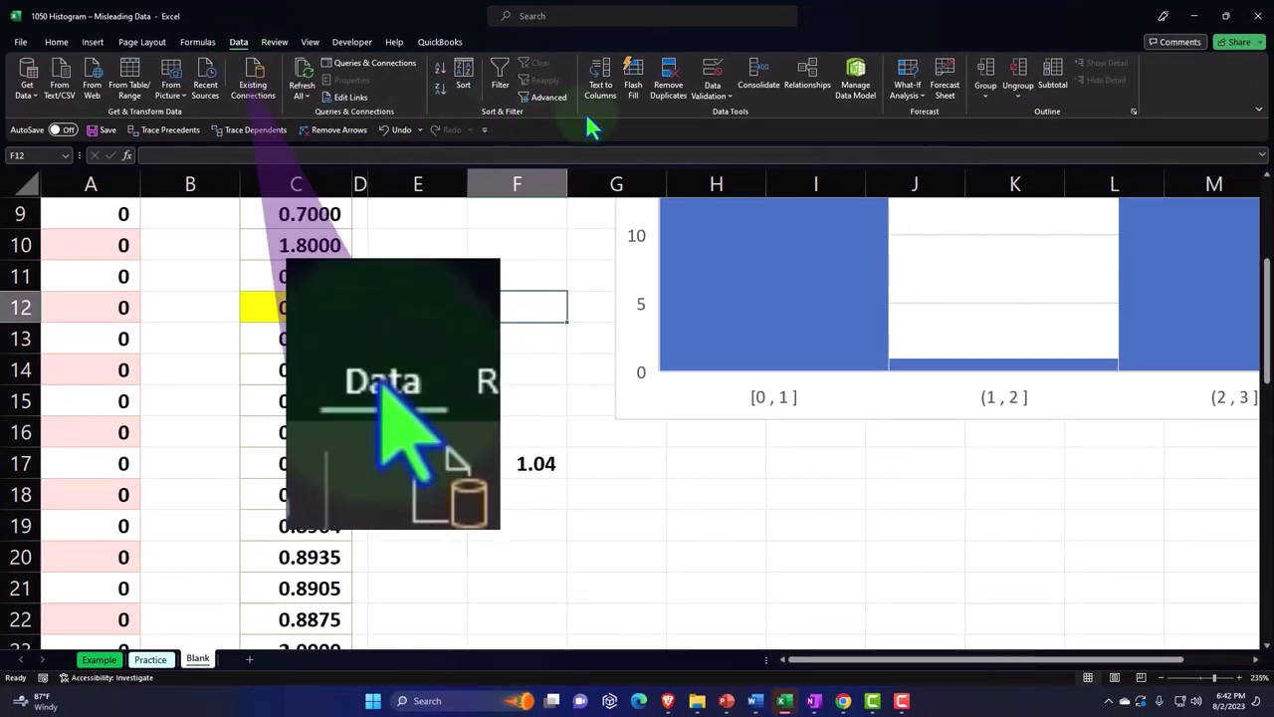
{"action": "left_click", "coordinate": [923, 100]}
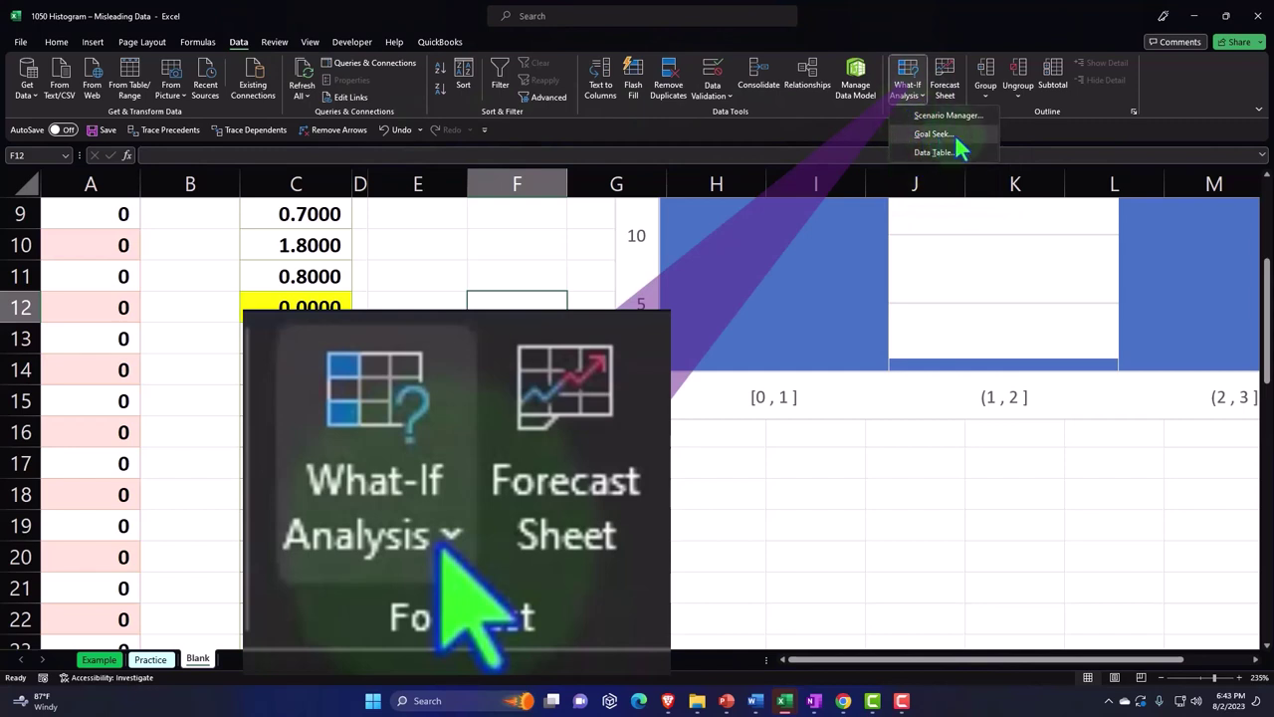
{"action": "left_click", "coordinate": [958, 135]}
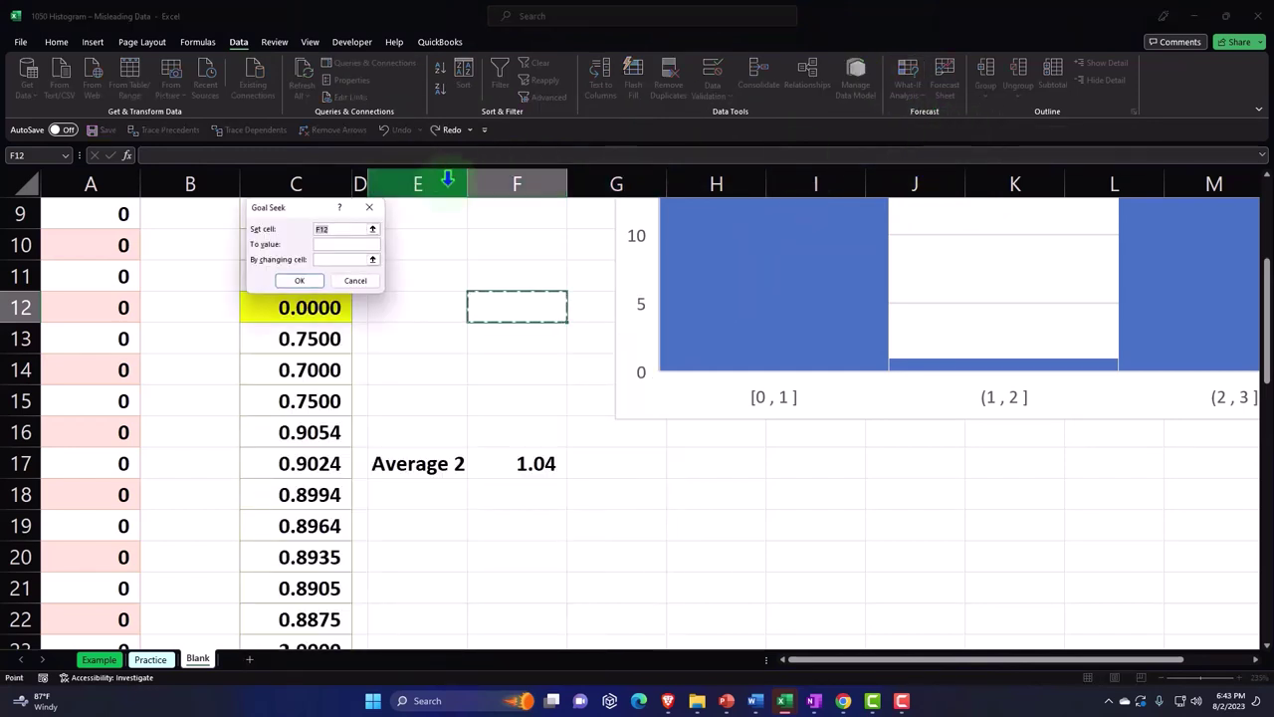
{"action": "left_click_drag", "start_coordinate": [303, 212], "coordinate": [657, 289]}
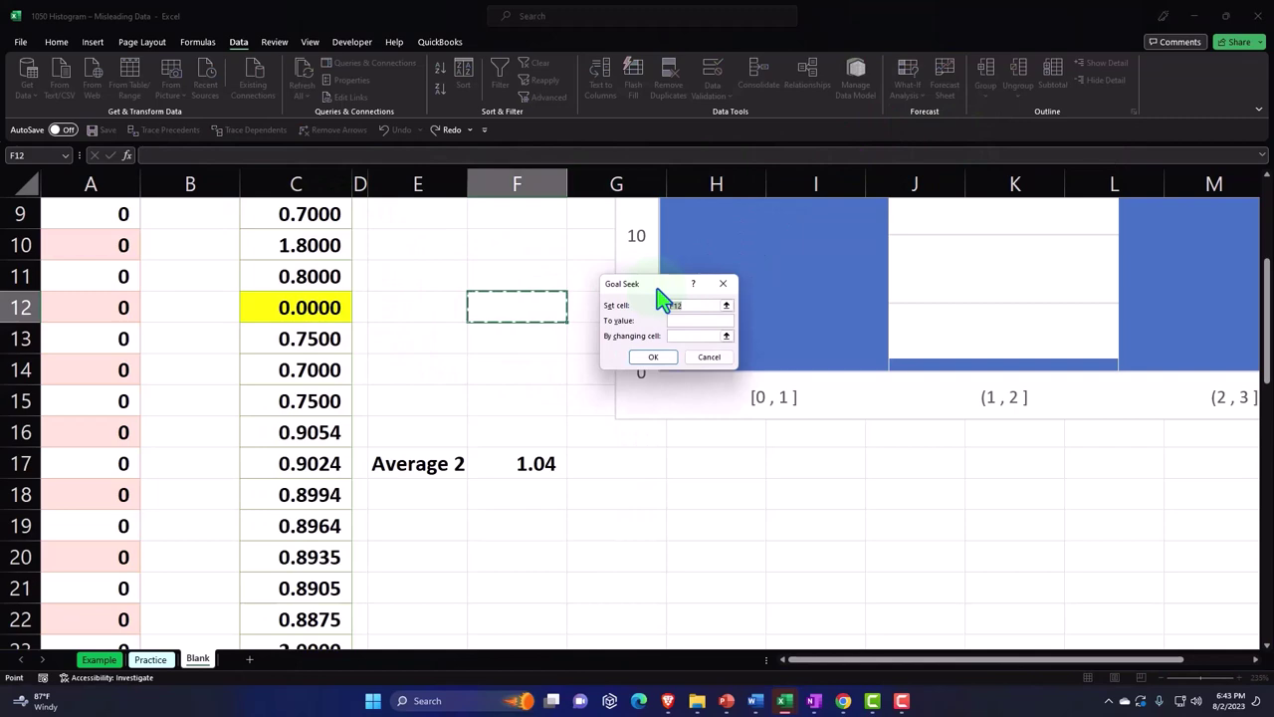
{"action": "left_click", "coordinate": [544, 465]}
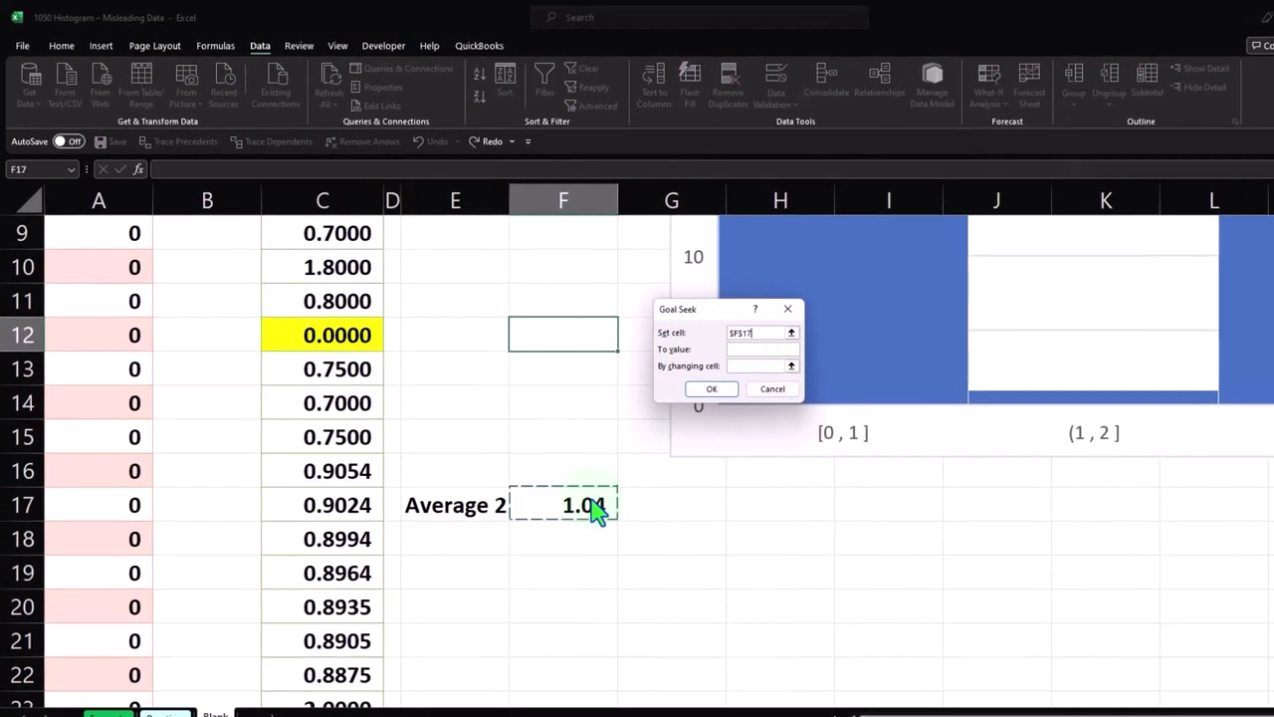
Have Goal Seek reach 1.06 by changing C12, accept the solution, and inspect the resulting value in C12
{"action": "left_click", "coordinate": [748, 350]}
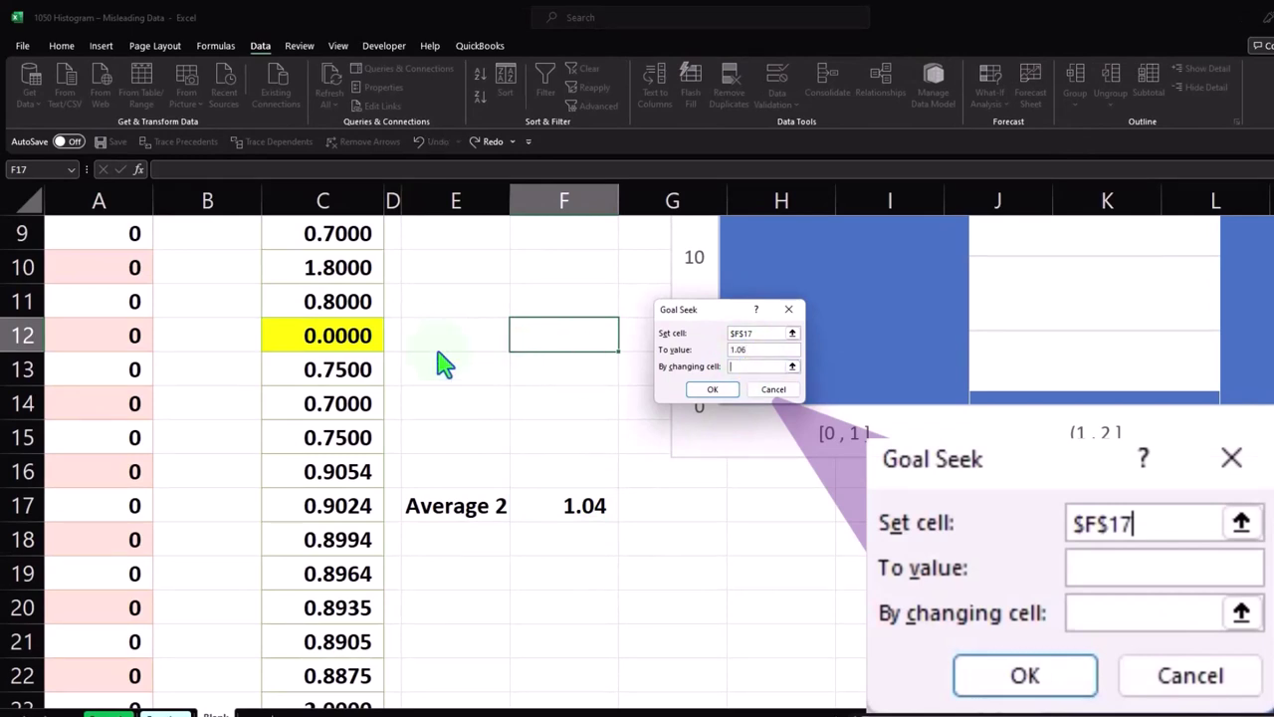
{"action": "left_click", "coordinate": [366, 350]}
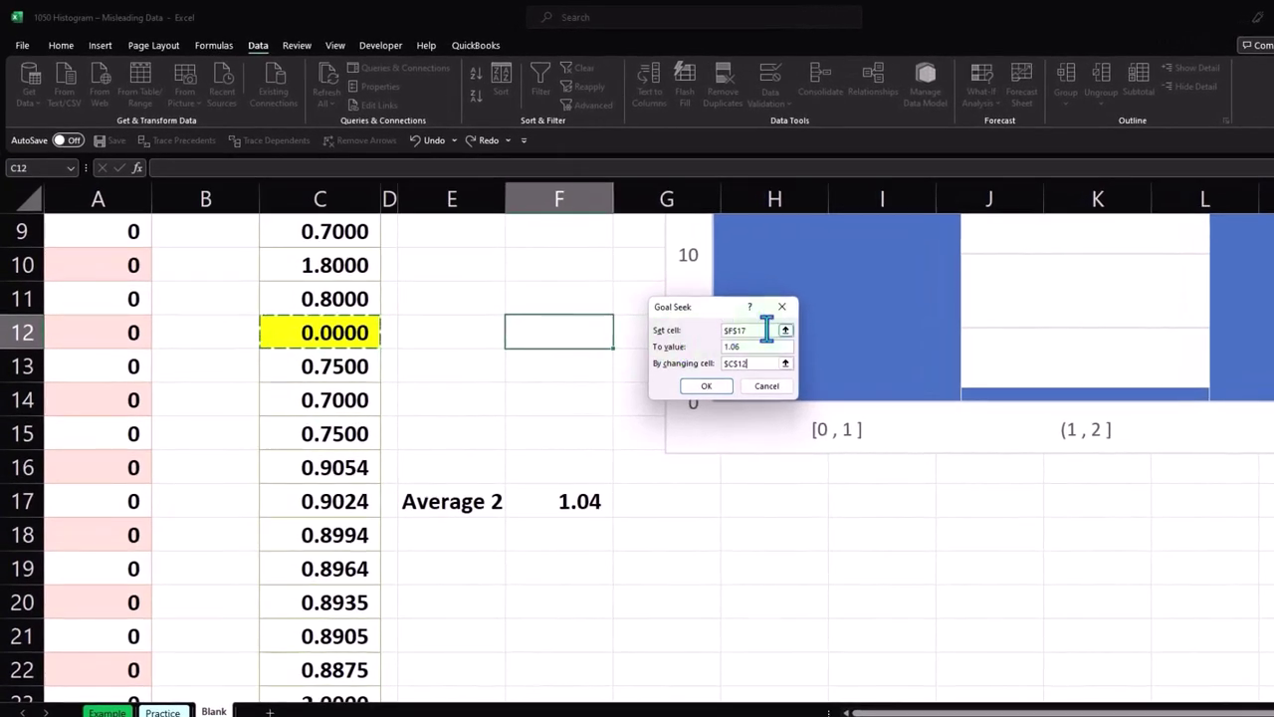
{"action": "left_click", "coordinate": [766, 330]}
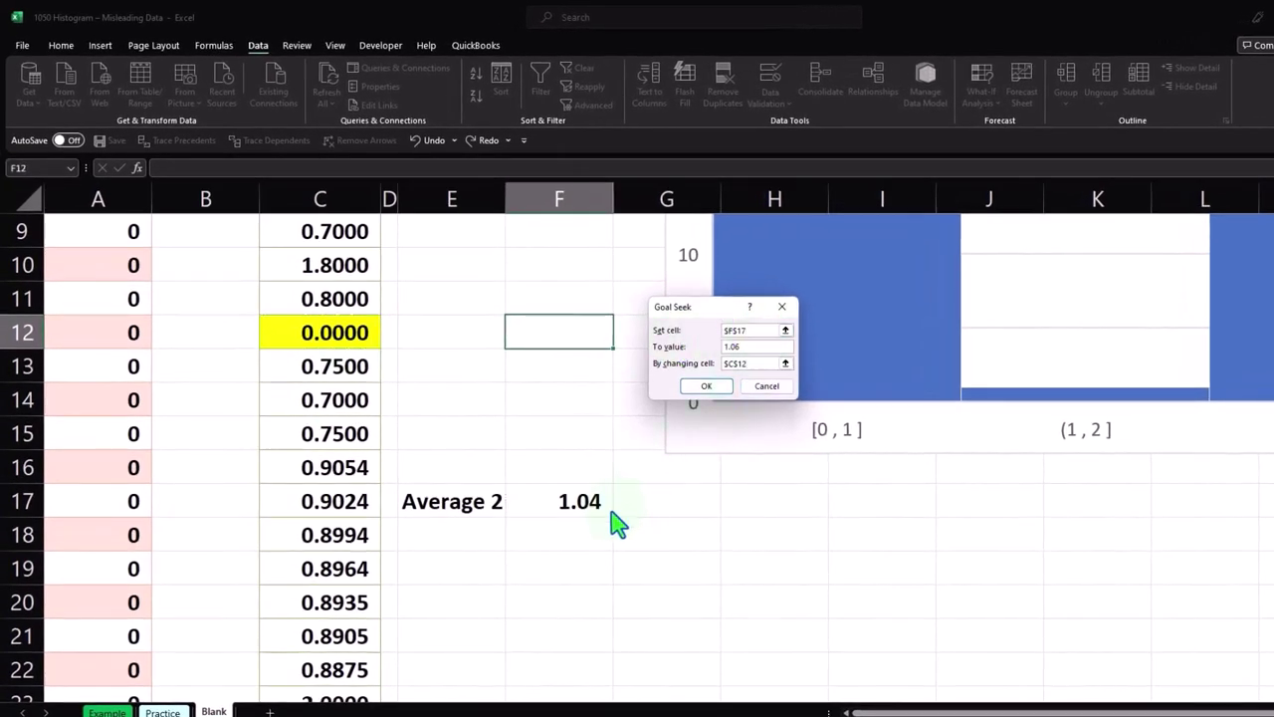
{"action": "left_click", "coordinate": [760, 365]}
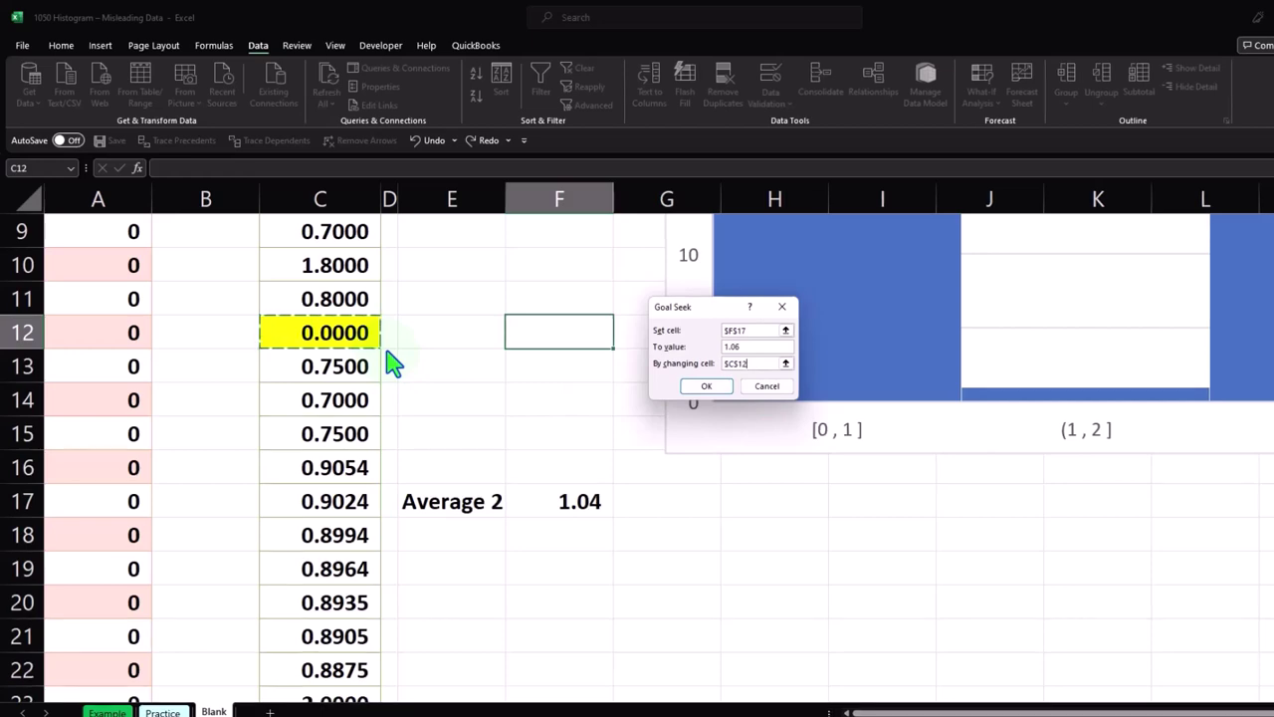
{"action": "left_click", "coordinate": [706, 385]}
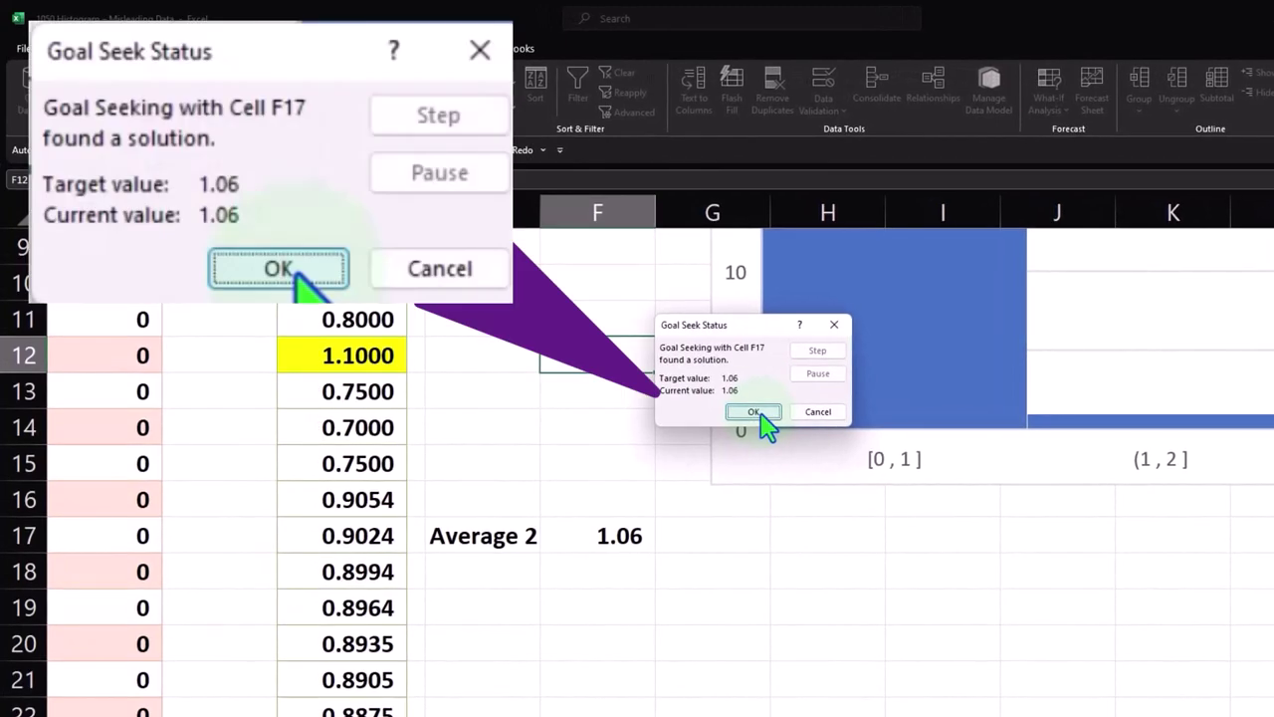
{"action": "left_click", "coordinate": [758, 413]}
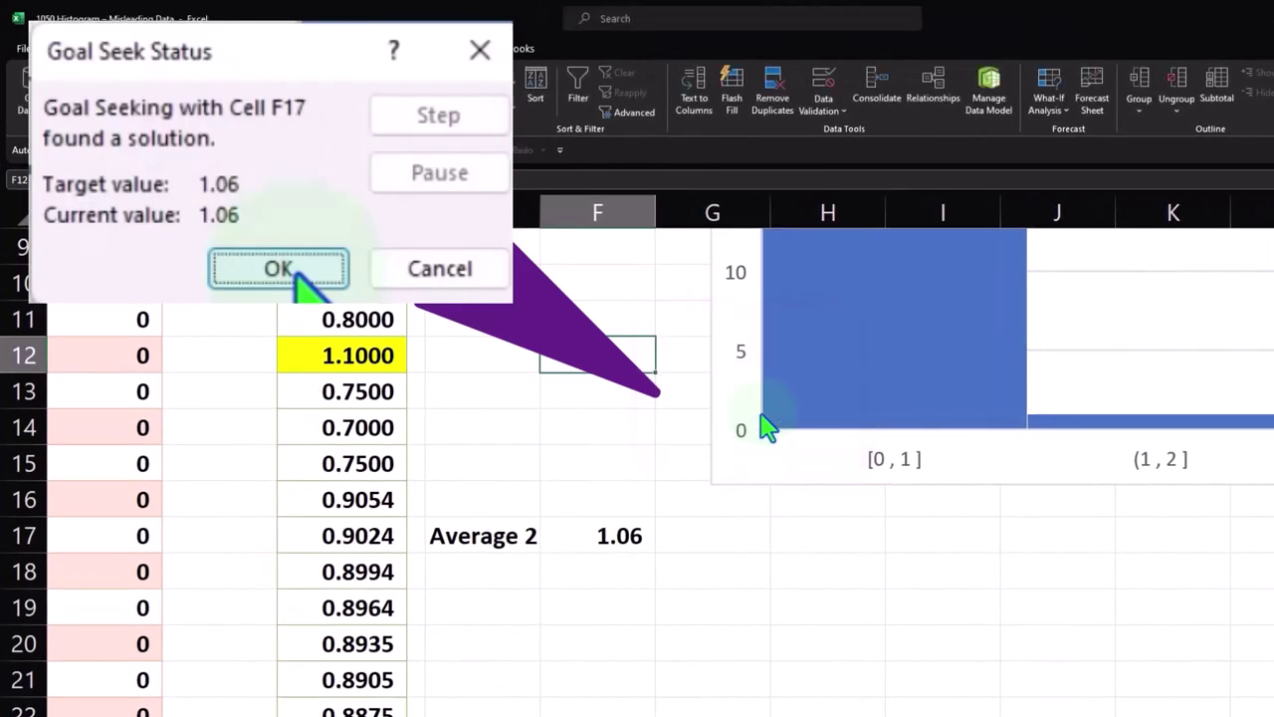
{"action": "left_click", "coordinate": [388, 366]}
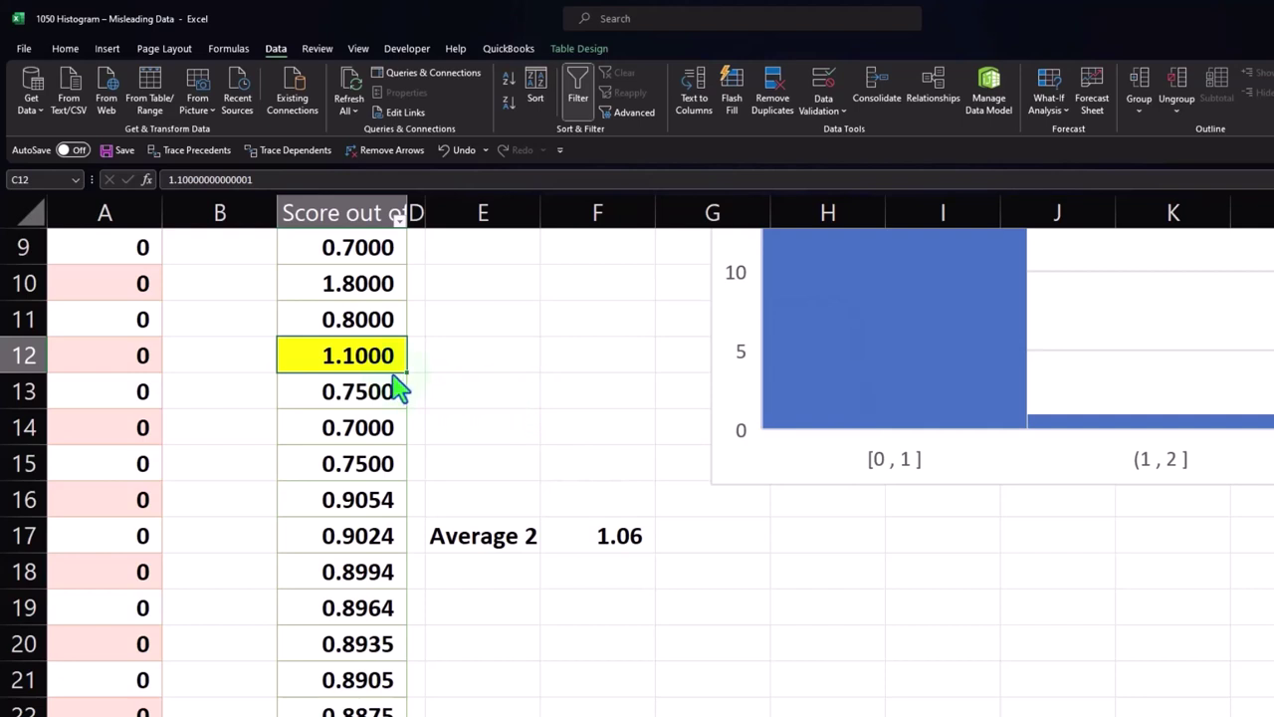
Check the Average 2 formula in F17 and remove the yellow fill from cell C12
{"action": "double_click", "coordinate": [609, 542]}
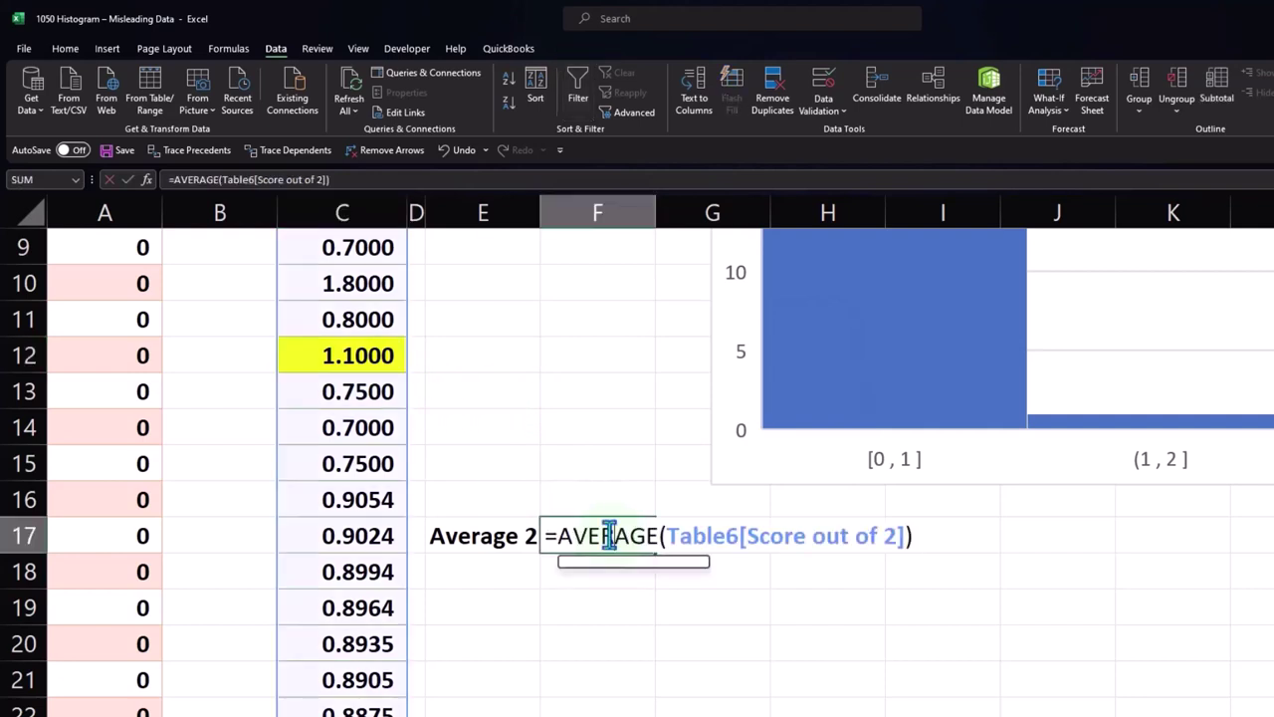
{"action": "key", "text": "Return"}
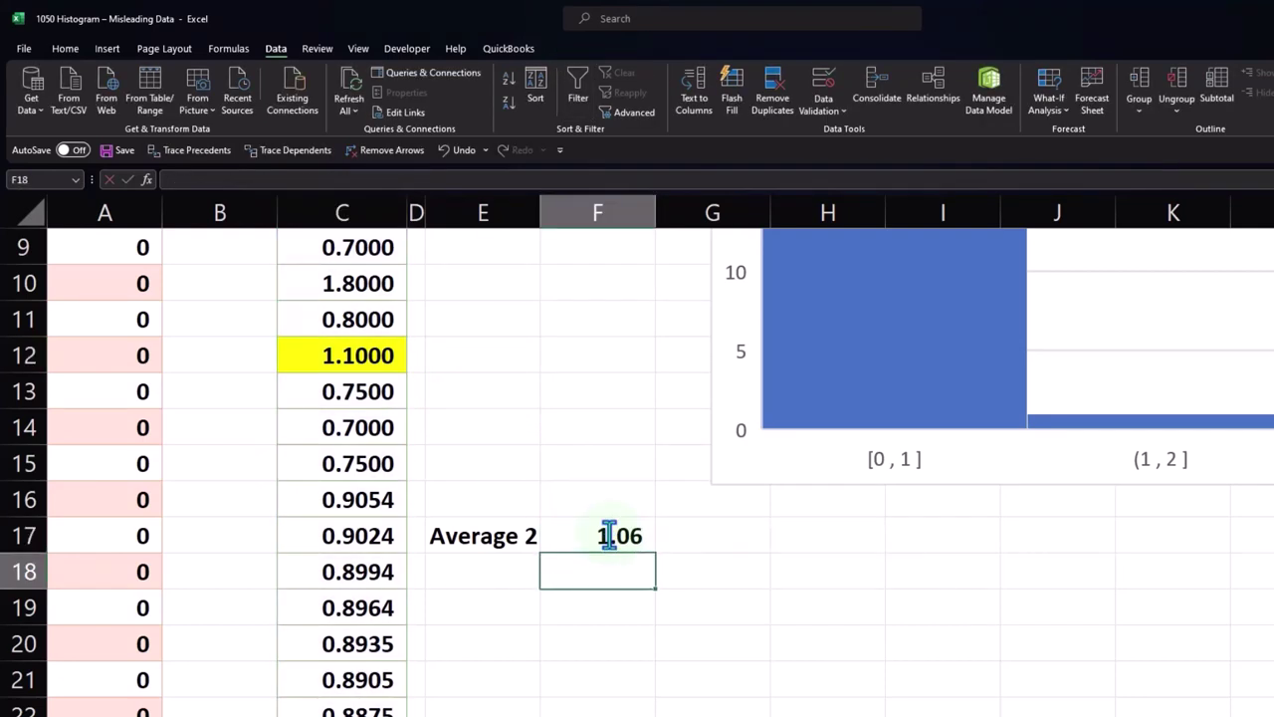
{"action": "left_click", "coordinate": [386, 358]}
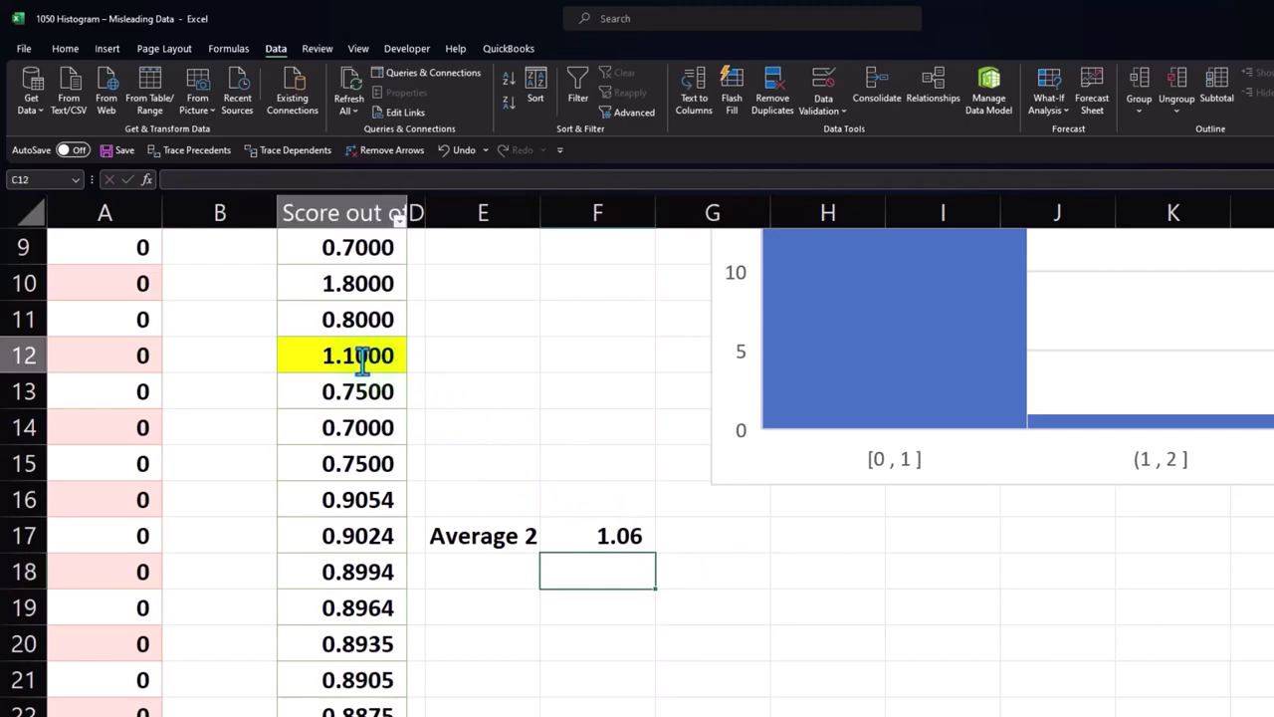
{"action": "left_click", "coordinate": [65, 50]}
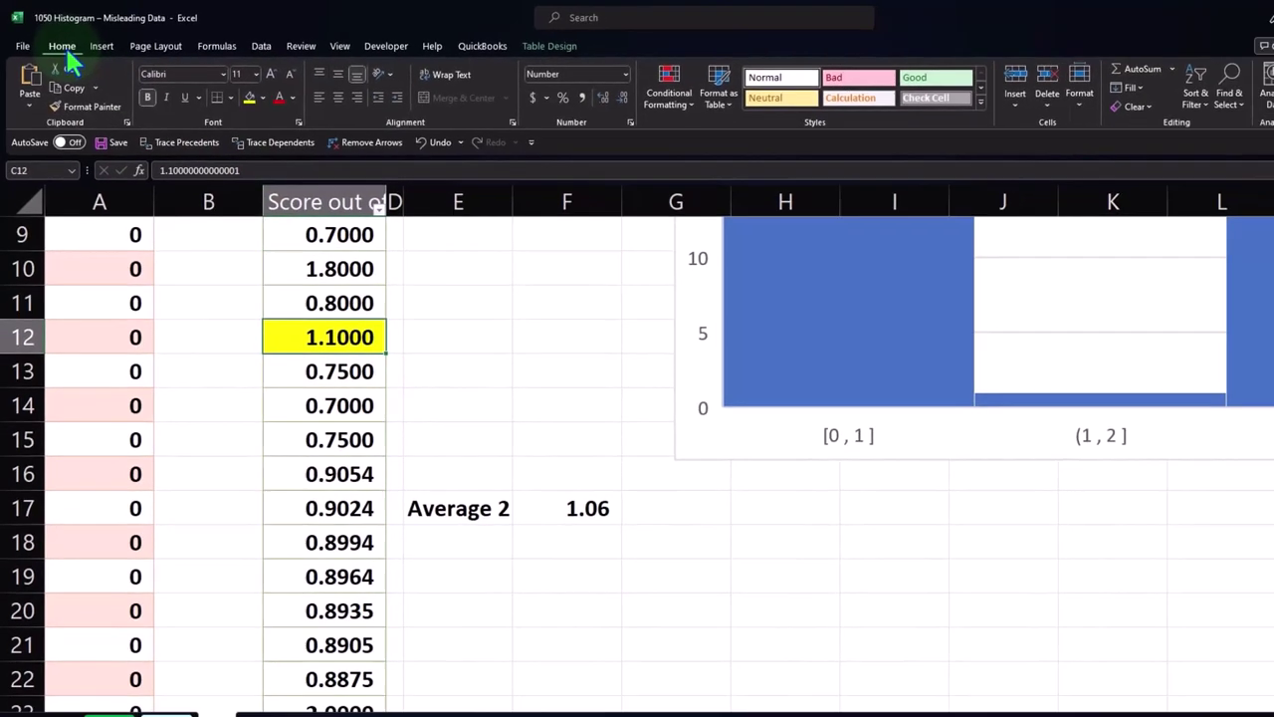
{"action": "left_click", "coordinate": [273, 103]}
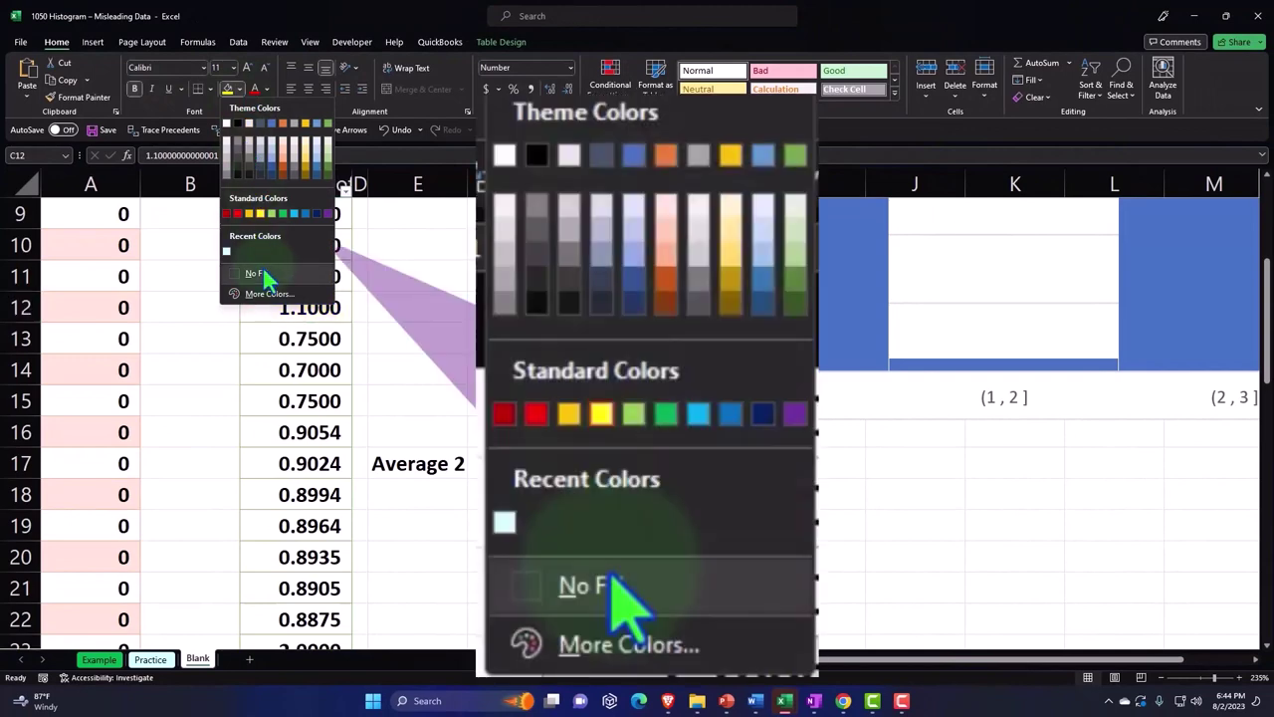
{"action": "left_click", "coordinate": [261, 274]}
Compare Average 2 in F17 with the Average in F1, and insert a histogram of the Score out of 2 data
{"action": "left_click", "coordinate": [543, 475]}
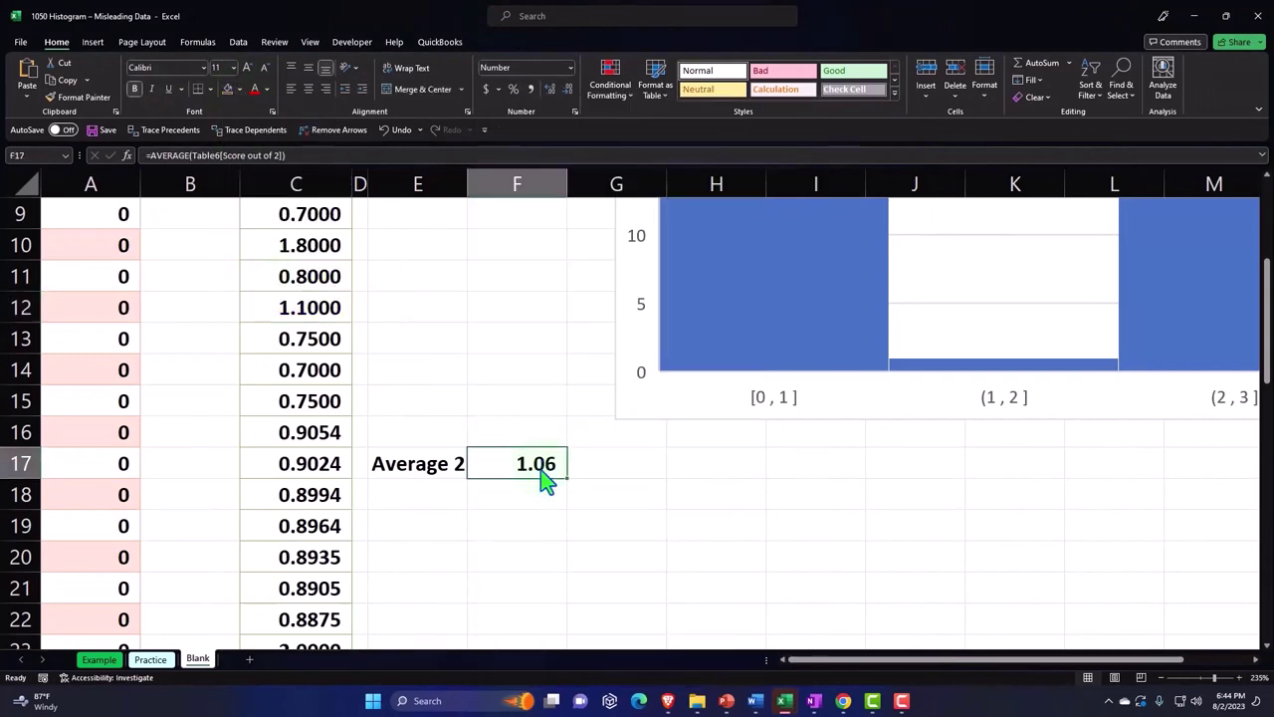
{"action": "scroll", "coordinate": [541, 478], "scroll_direction": "up", "scroll_amount": 3}
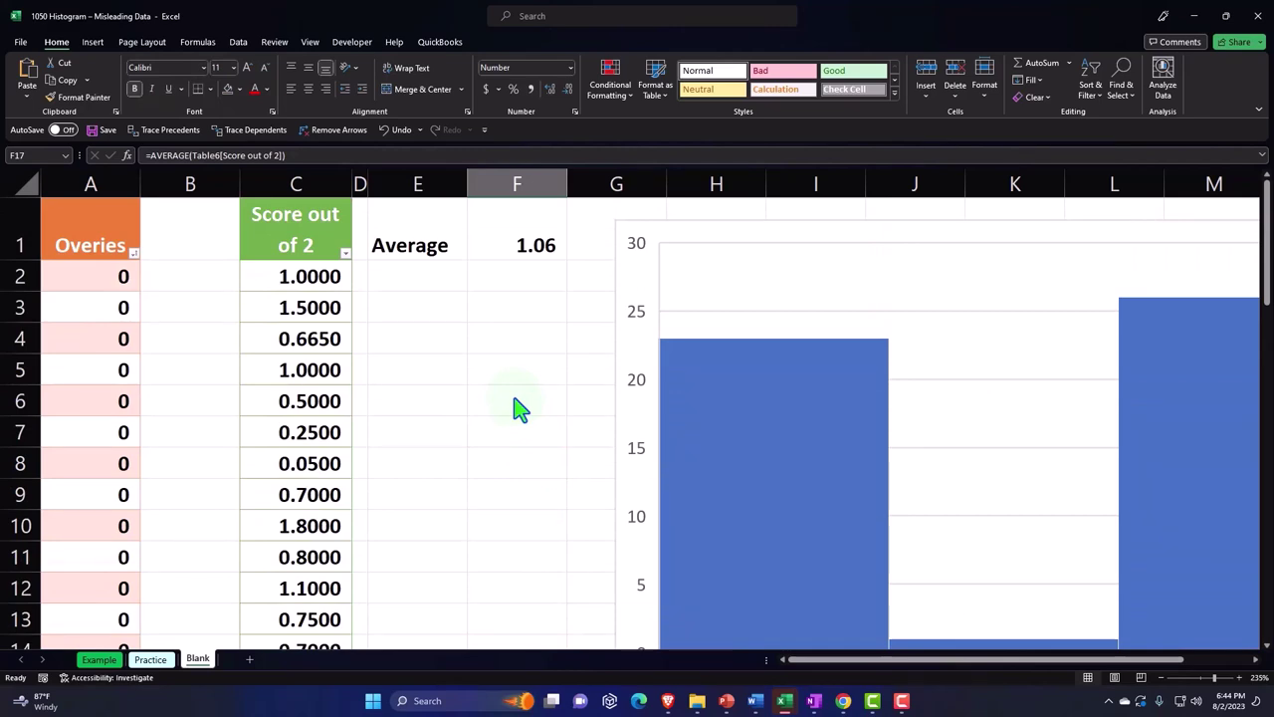
{"action": "scroll", "coordinate": [517, 408], "scroll_direction": "down", "scroll_amount": 3}
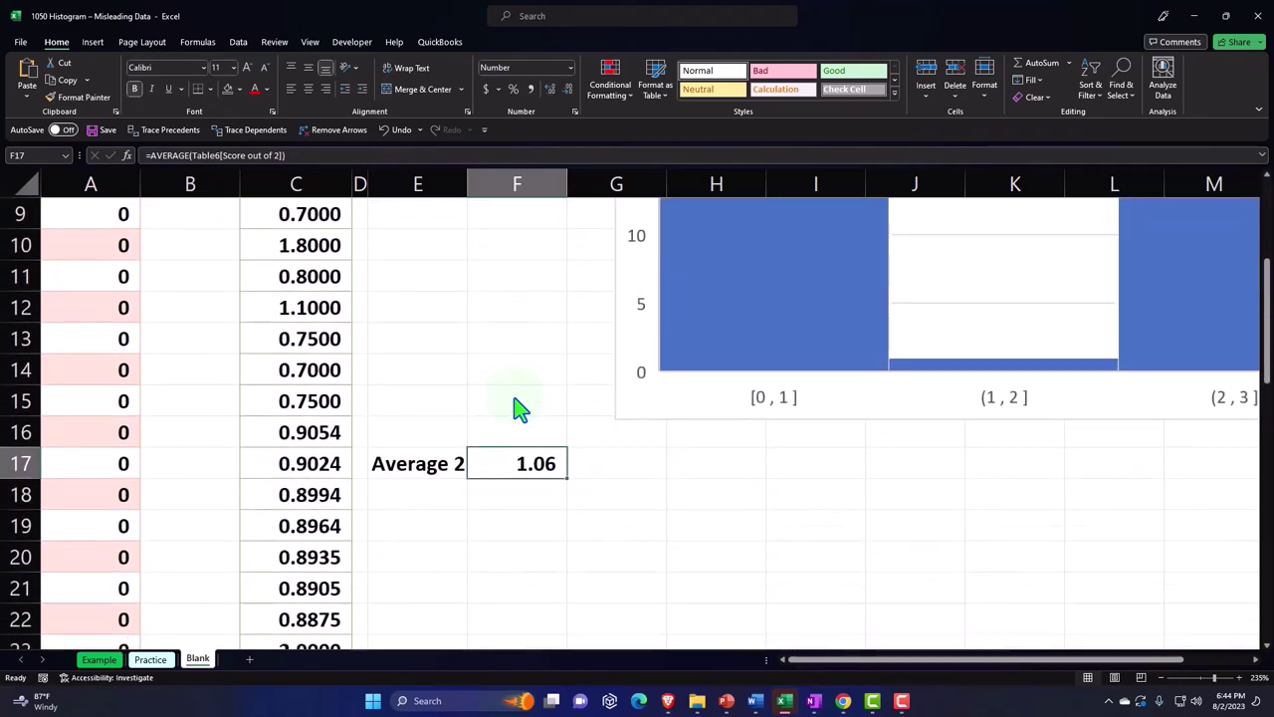
{"action": "scroll", "coordinate": [512, 410], "scroll_direction": "up", "scroll_amount": 3}
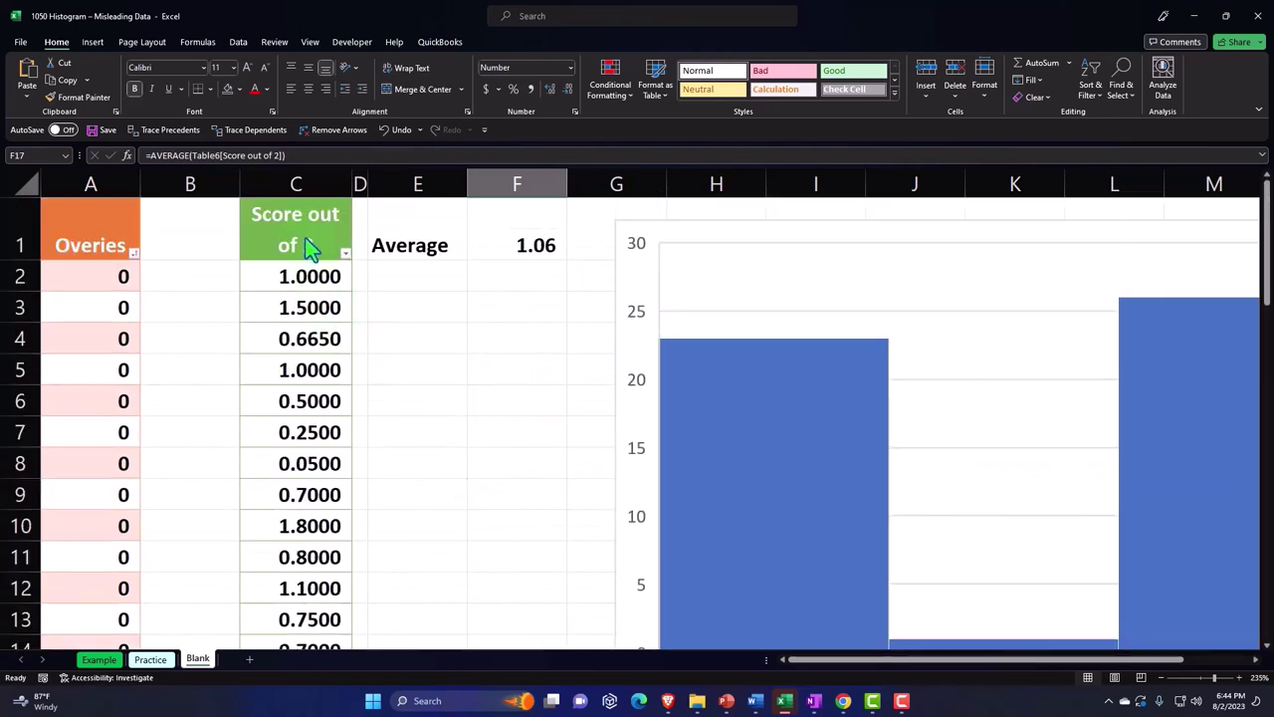
{"action": "left_click", "coordinate": [299, 199]}
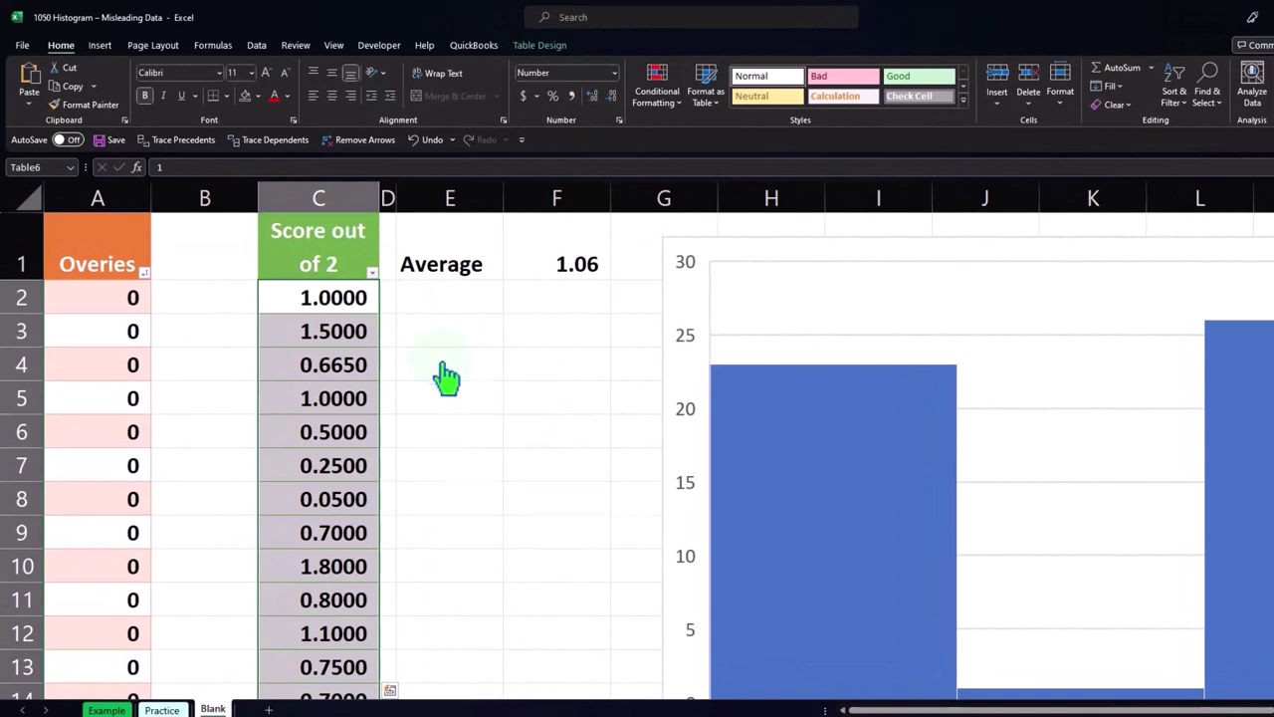
{"action": "scroll", "coordinate": [453, 388], "scroll_direction": "down", "scroll_amount": 3}
{"action": "scroll", "coordinate": [458, 394], "scroll_direction": "down", "scroll_amount": 1}
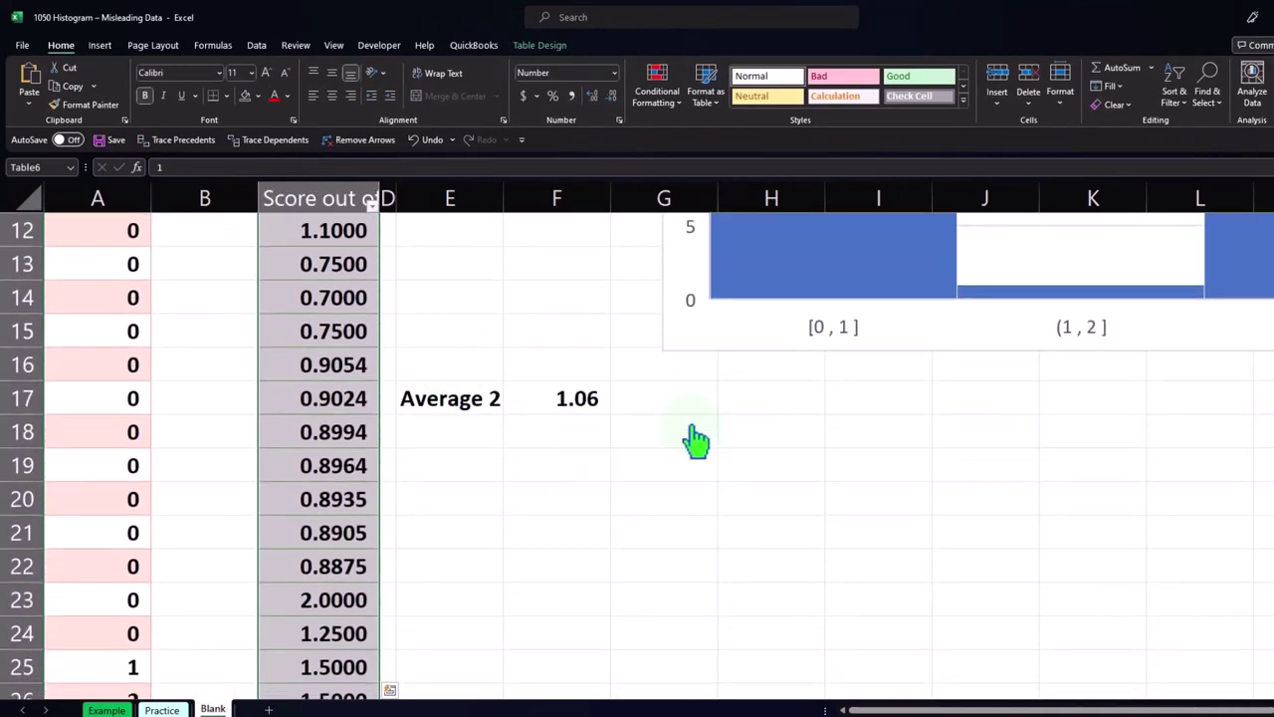
{"action": "left_click", "coordinate": [102, 45]}
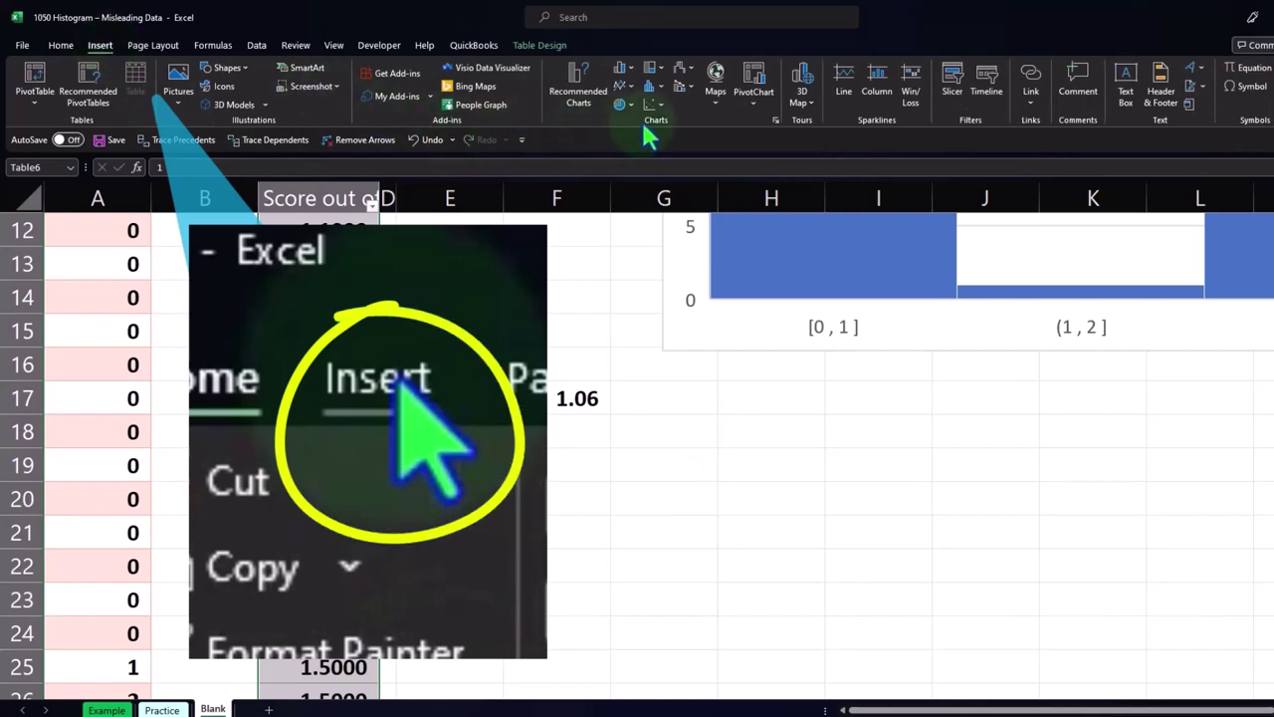
{"action": "left_click", "coordinate": [651, 94]}
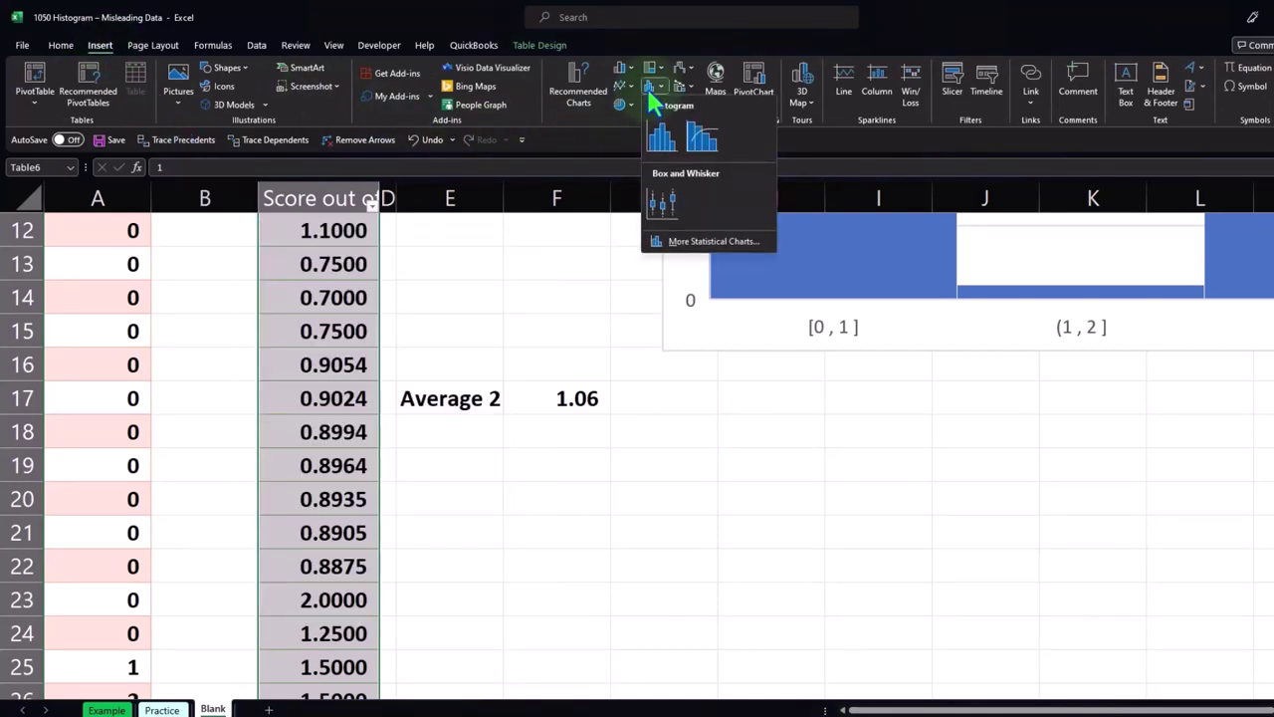
{"action": "left_click", "coordinate": [659, 131]}
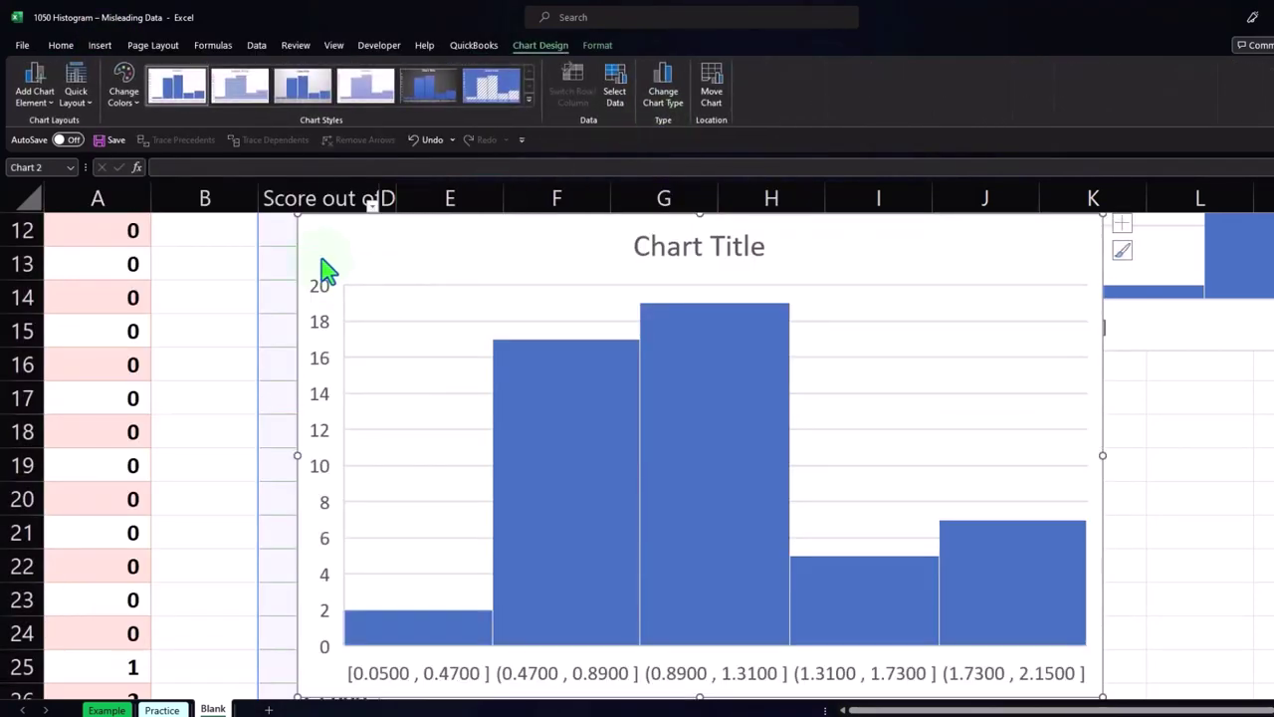
Place the new Score out of 2 histogram directly beneath the Overies histogram, beside the Average 2 cells
{"action": "mouse_move", "coordinate": [310, 248]}
{"action": "left_mouse_down"}
{"action": "mouse_move", "coordinate": [628, 362]}
{"action": "mouse_move", "coordinate": [685, 413]}
{"action": "mouse_move", "coordinate": [676, 400]}
{"action": "left_mouse_up"}
{"action": "left_click_drag", "start_coordinate": [938, 711], "coordinate": [955, 707]}
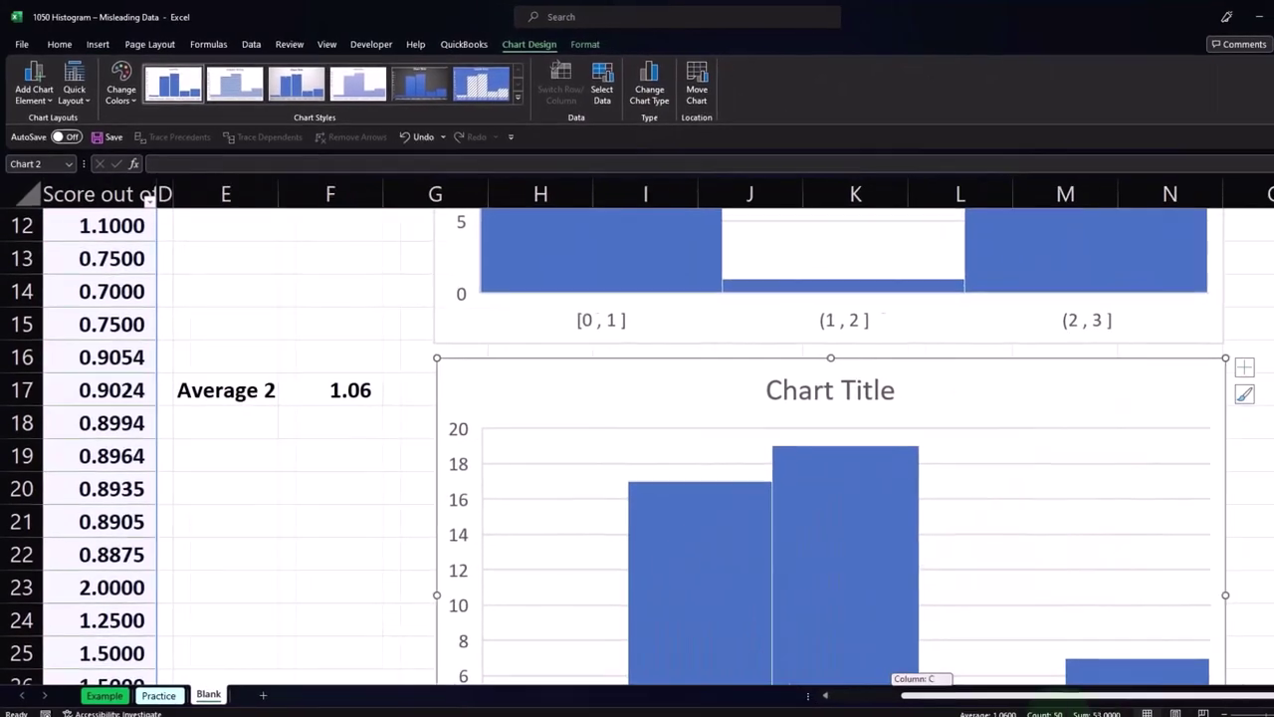
{"action": "scroll", "coordinate": [964, 378], "scroll_direction": "down", "scroll_amount": 2}
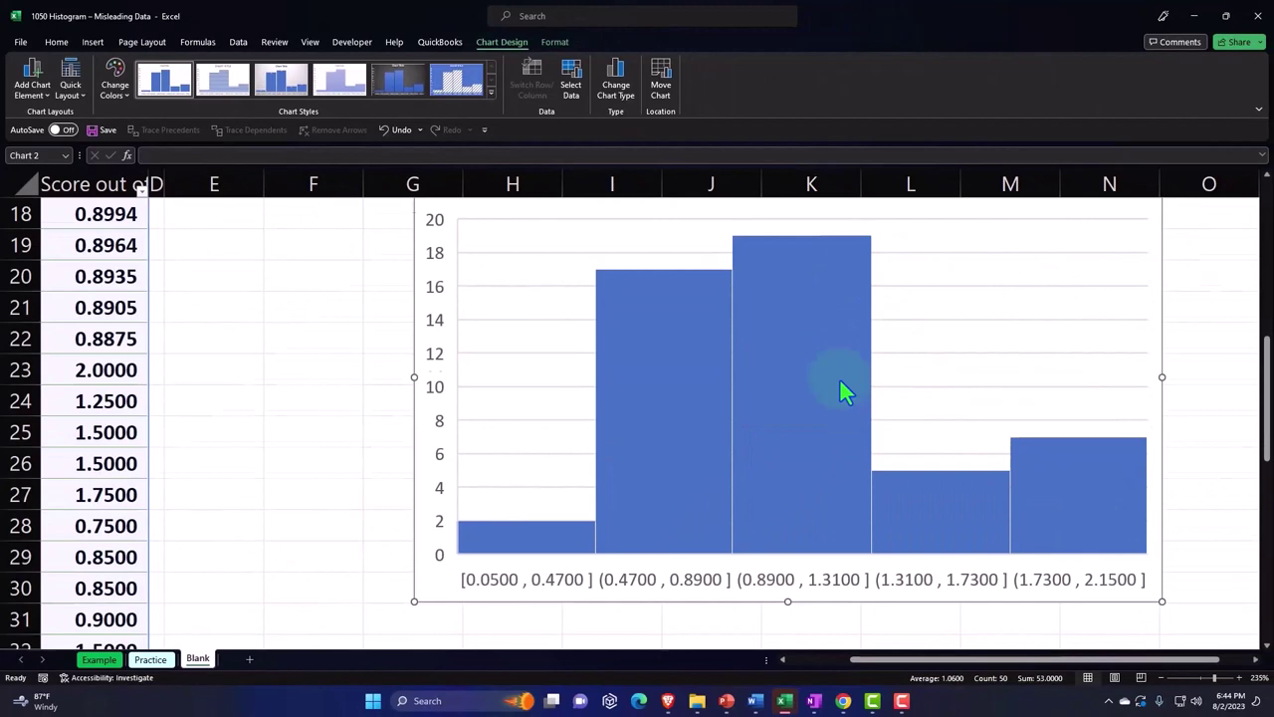
{"action": "scroll", "coordinate": [839, 384], "scroll_direction": "up", "scroll_amount": 1}
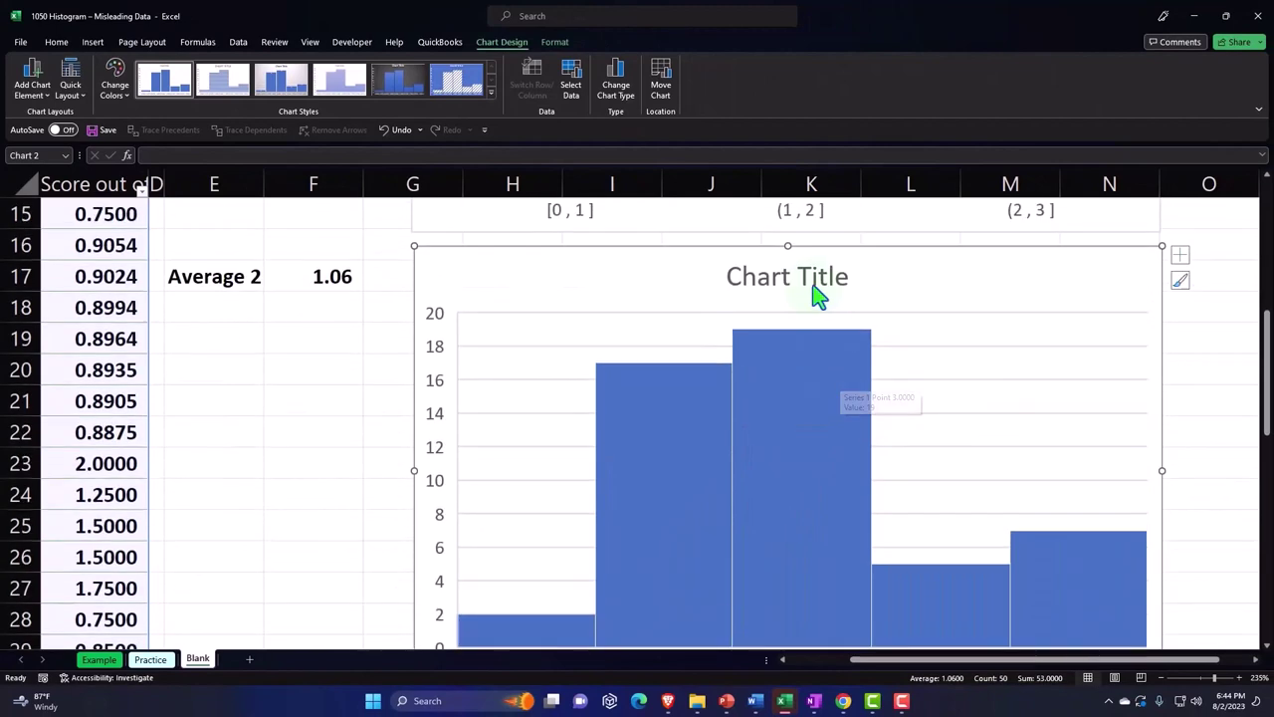
Delete the title of the Score out of 2 histogram and enlarge the chart slightly
{"action": "left_click", "coordinate": [812, 283]}
{"action": "key", "text": "Delete"}
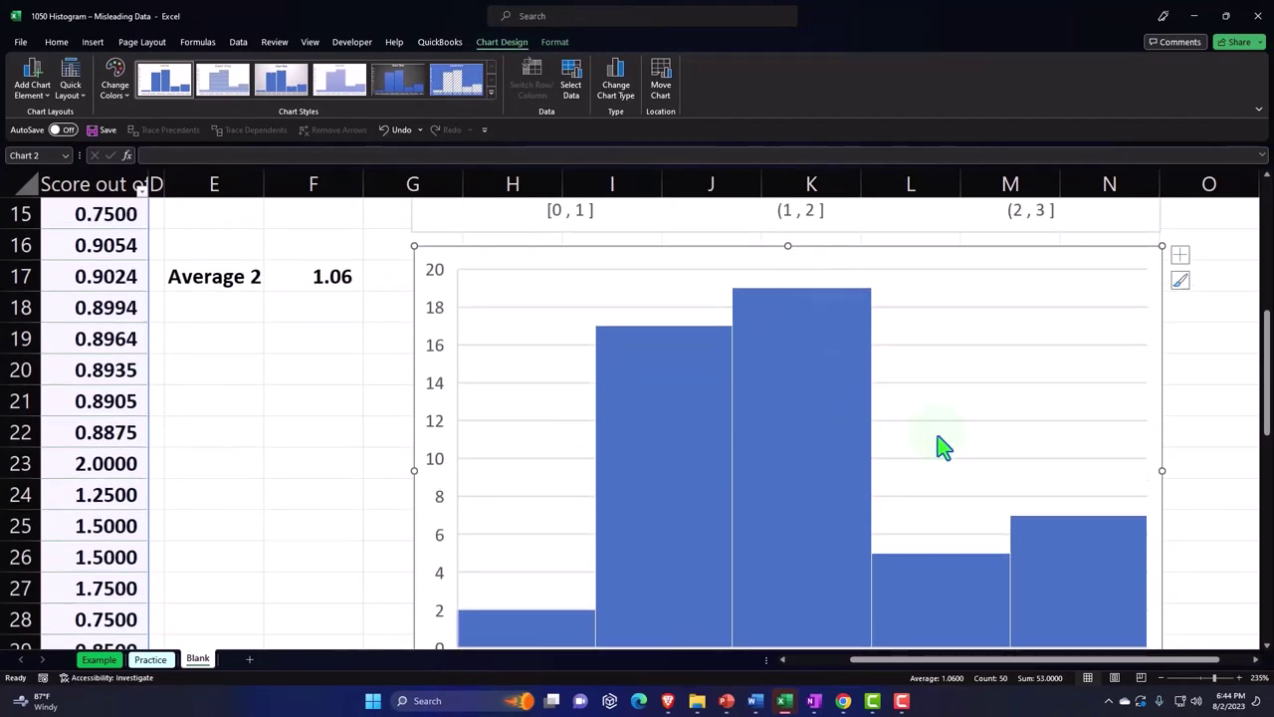
{"action": "scroll", "coordinate": [1087, 537], "scroll_direction": "down", "scroll_amount": 1}
{"action": "left_click_drag", "start_coordinate": [1169, 605], "coordinate": [1180, 611]}
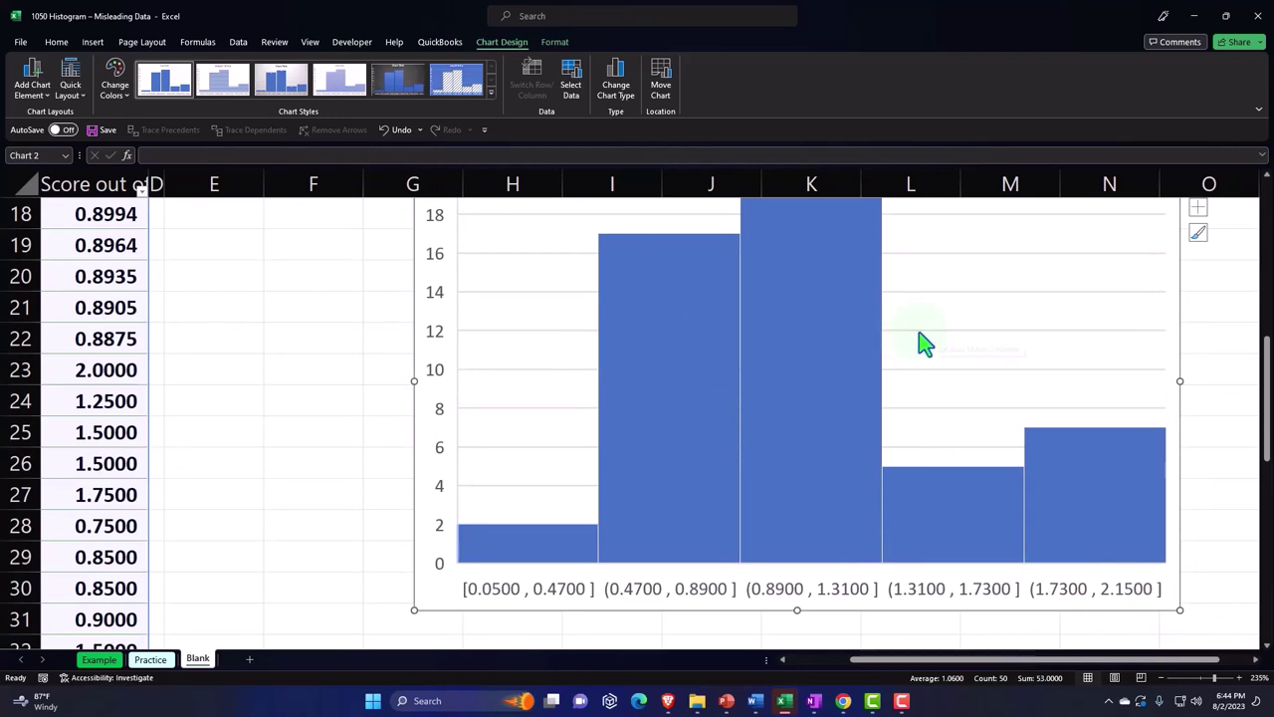
Compare the shapes of the Overies and Score out of 2 histograms against their averages in F1 and F17
{"action": "scroll", "coordinate": [918, 382], "scroll_direction": "up", "scroll_amount": 1}
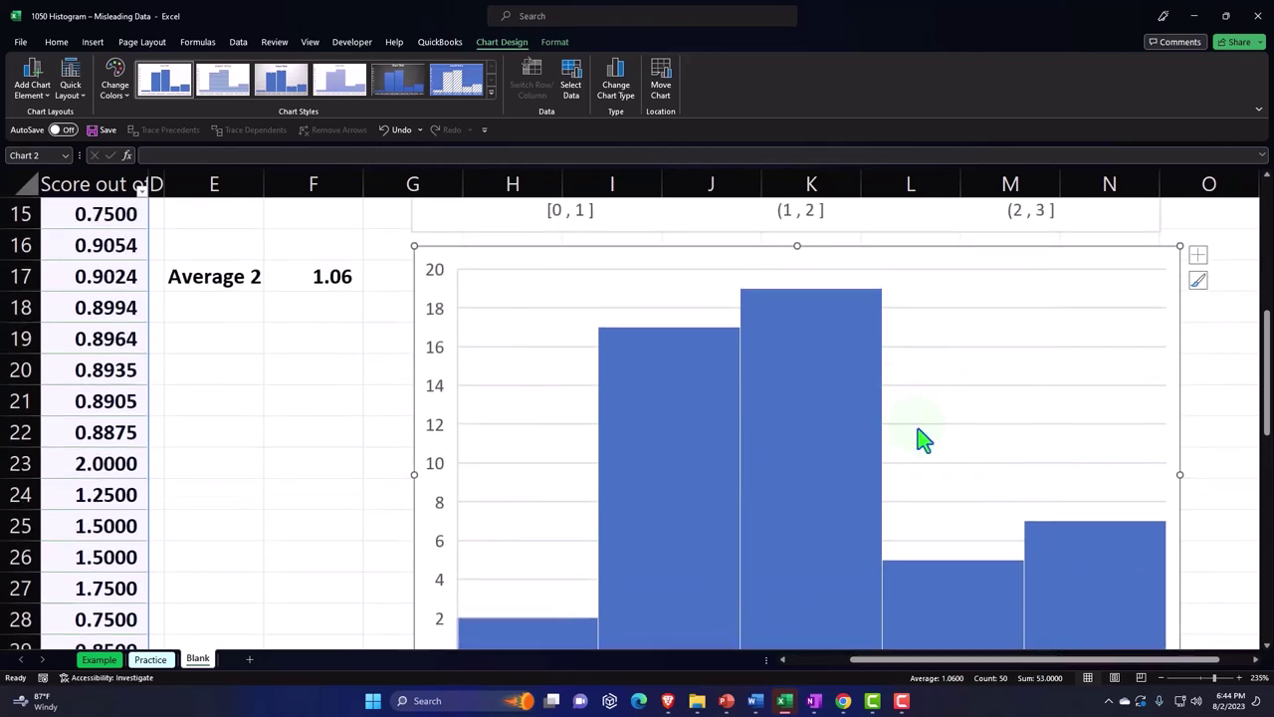
{"action": "scroll", "coordinate": [917, 435], "scroll_direction": "up", "scroll_amount": 4}
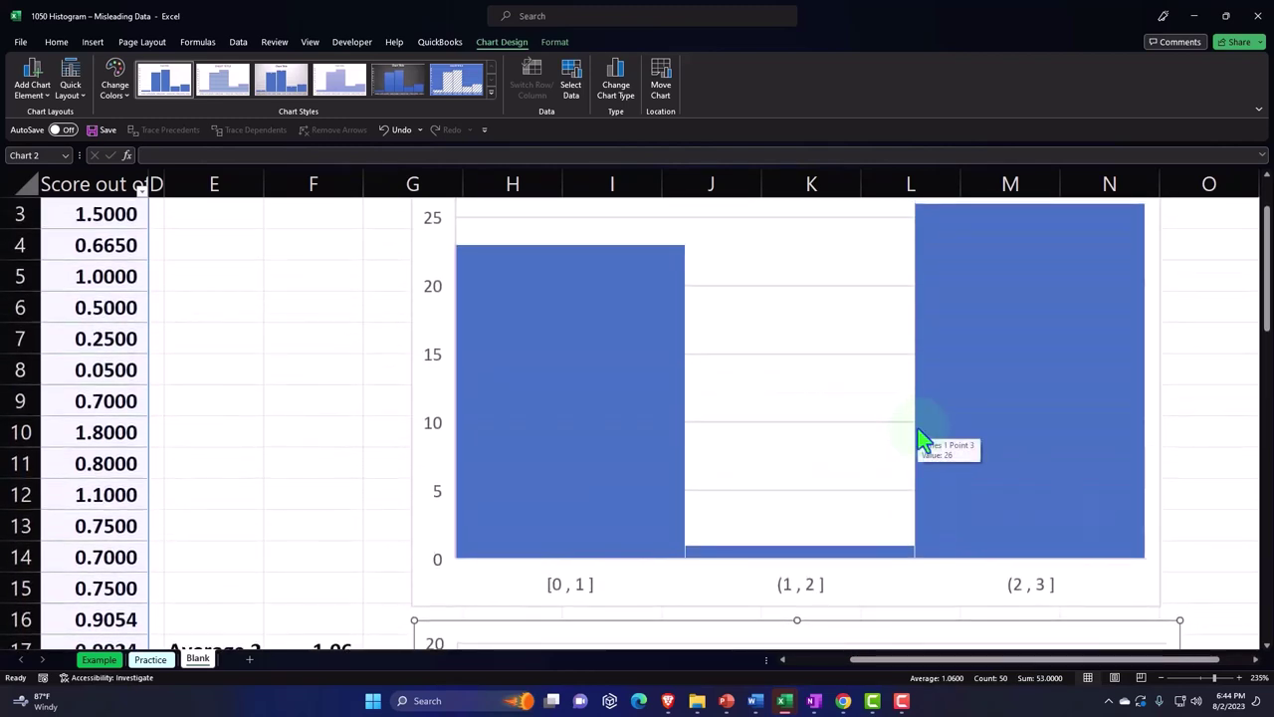
{"action": "scroll", "coordinate": [918, 435], "scroll_direction": "down", "scroll_amount": 4}
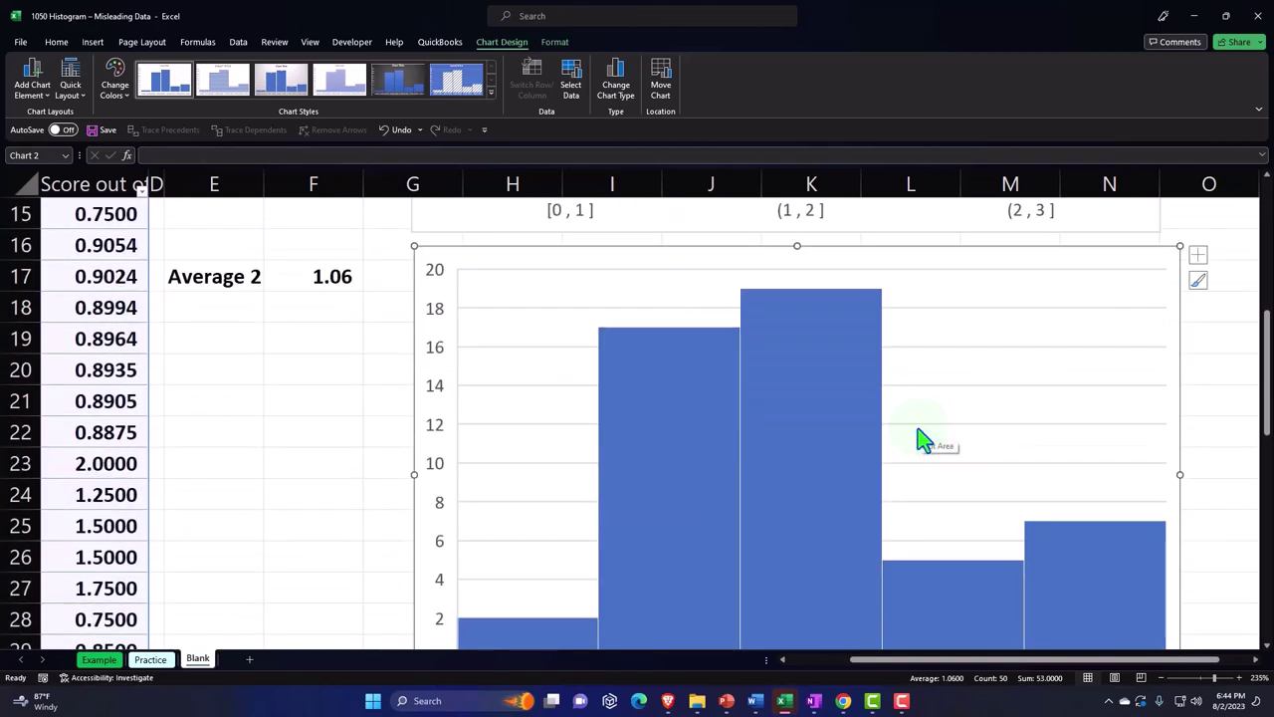
{"action": "left_click", "coordinate": [261, 410]}
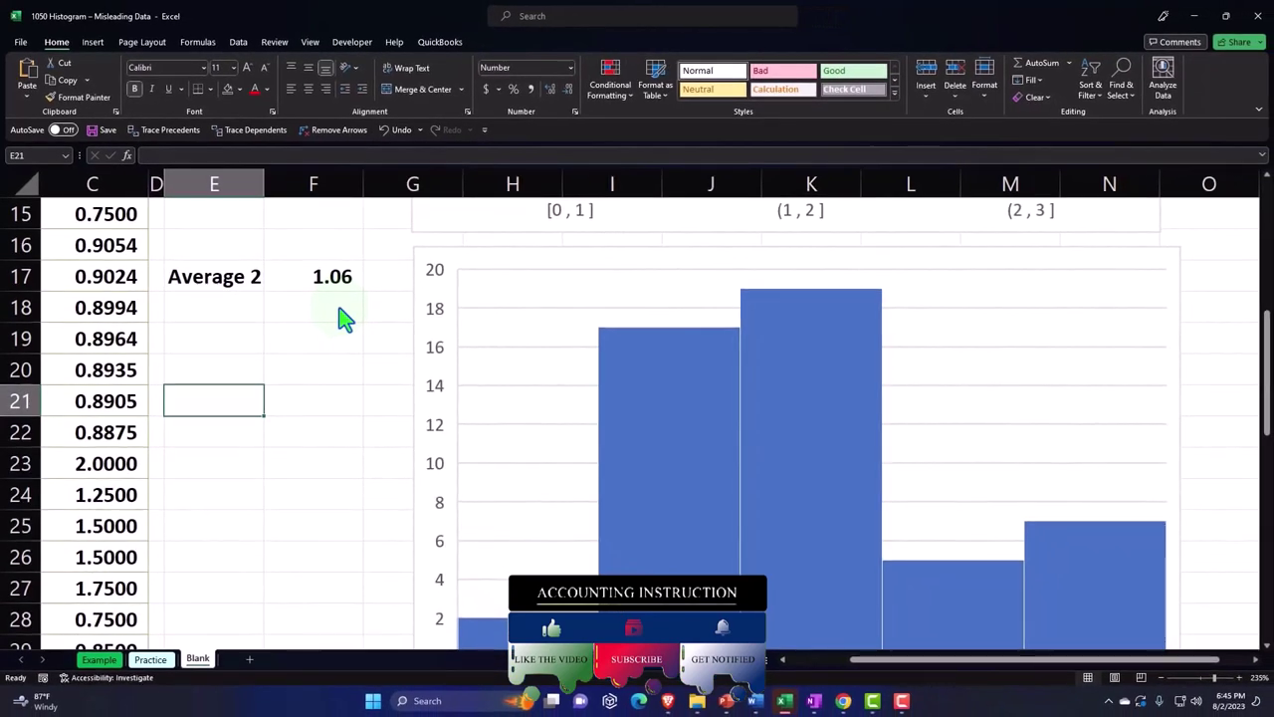
{"action": "scroll", "coordinate": [339, 317], "scroll_direction": "up", "scroll_amount": 5}
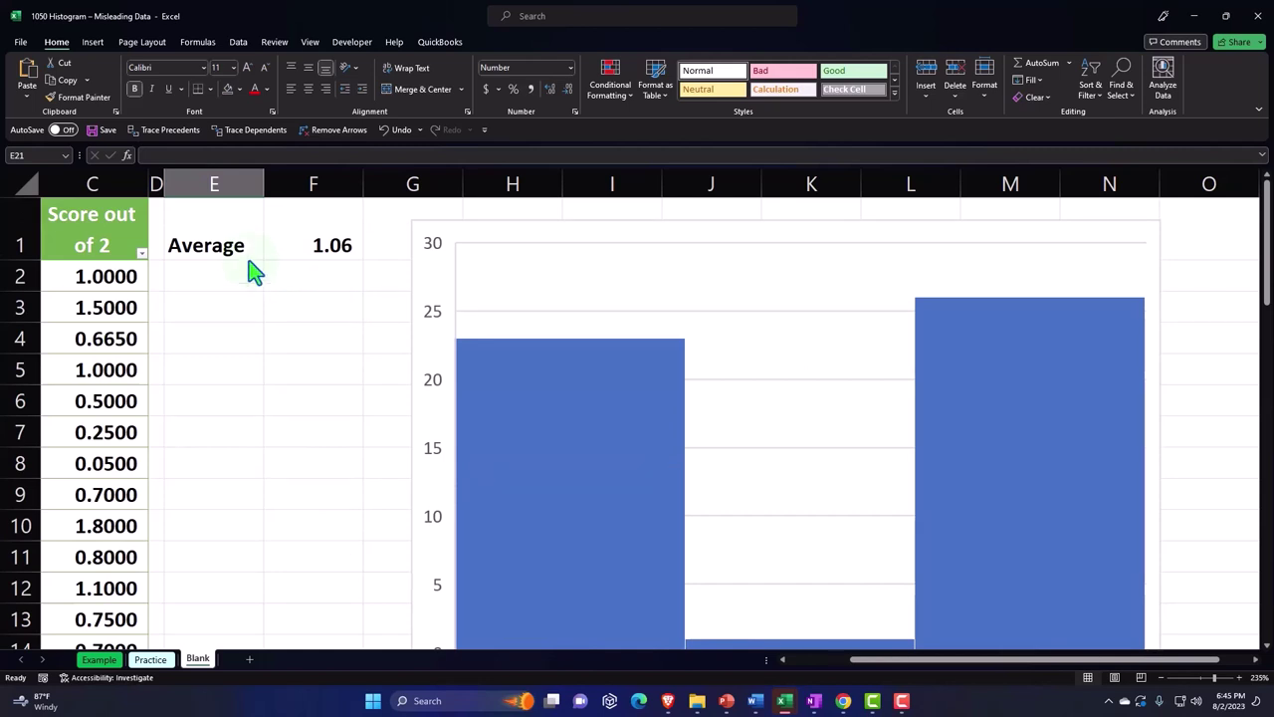
{"action": "left_click_drag", "start_coordinate": [254, 249], "coordinate": [275, 251]}
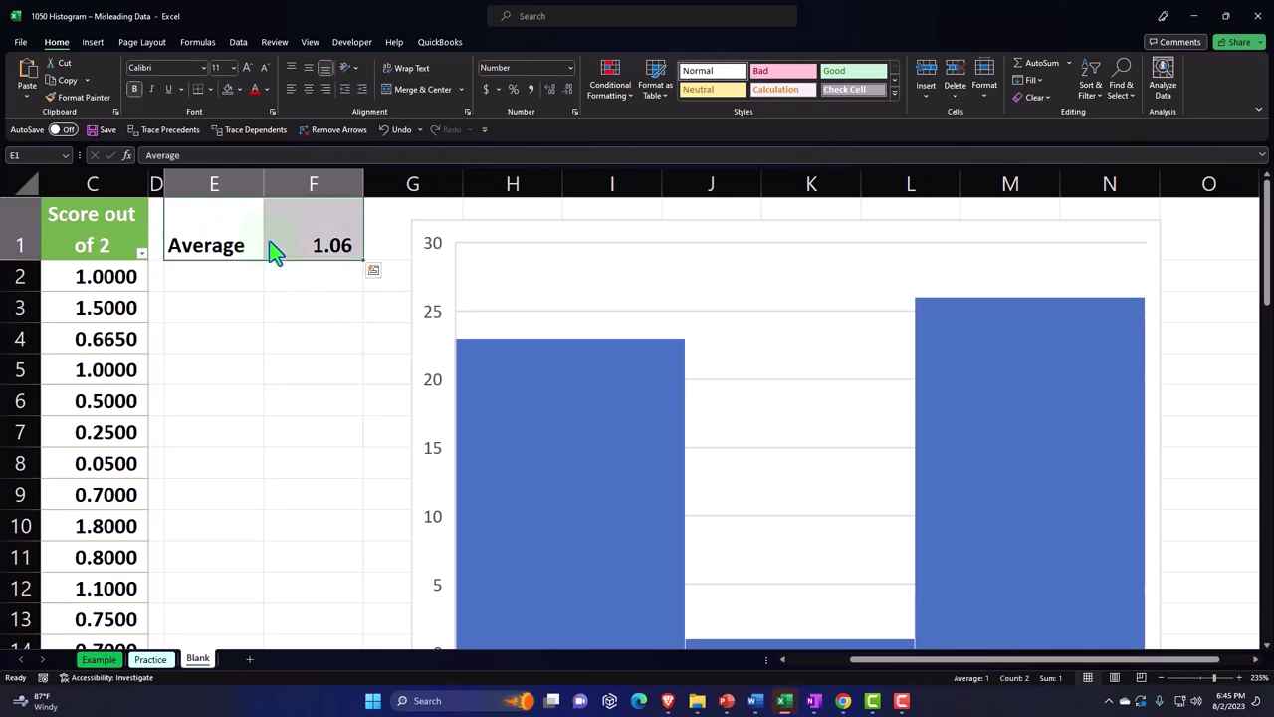
{"action": "left_click", "coordinate": [285, 311]}
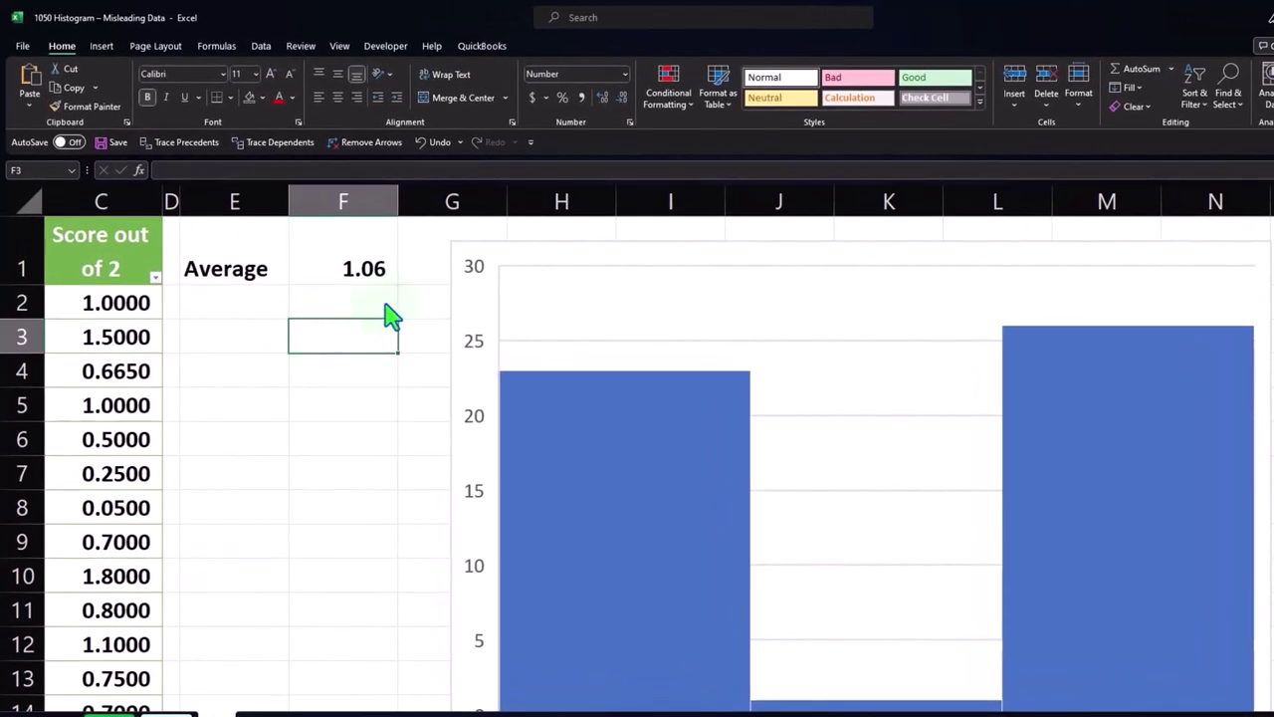
Recolor the Overies histogram with the colorful palette that starts with green
{"action": "left_click", "coordinate": [475, 286]}
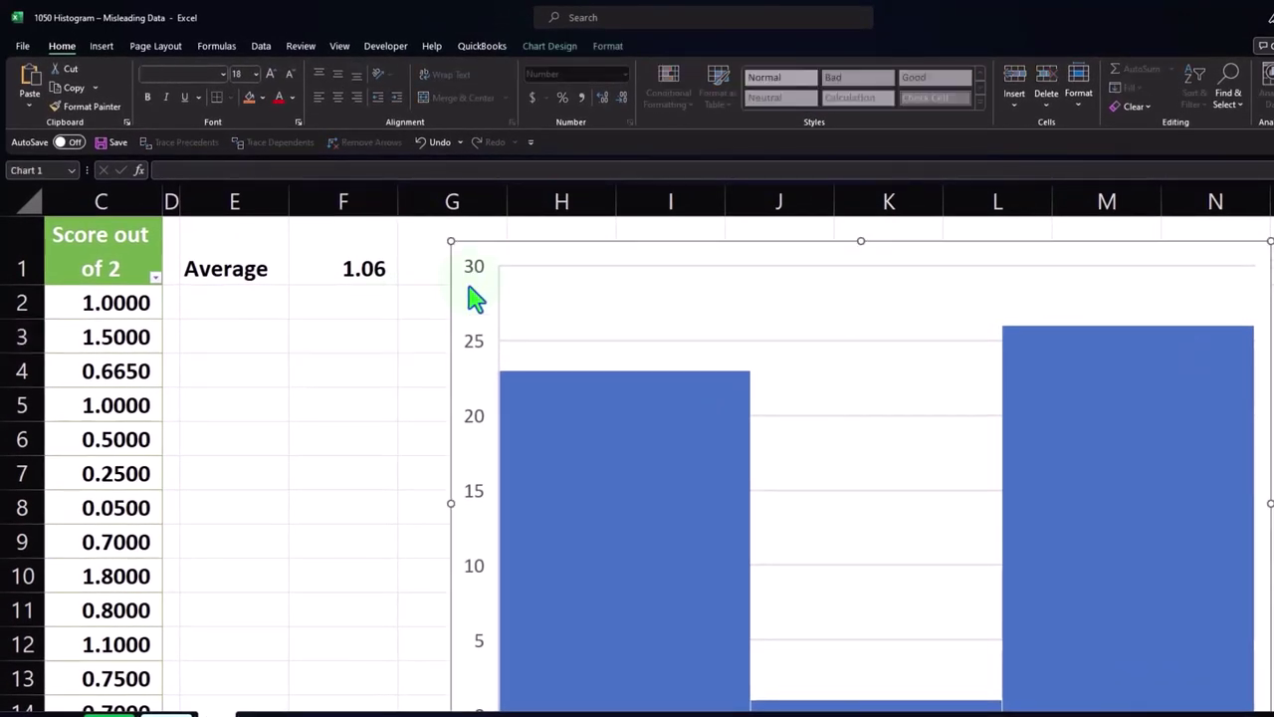
{"action": "left_click", "coordinate": [547, 50]}
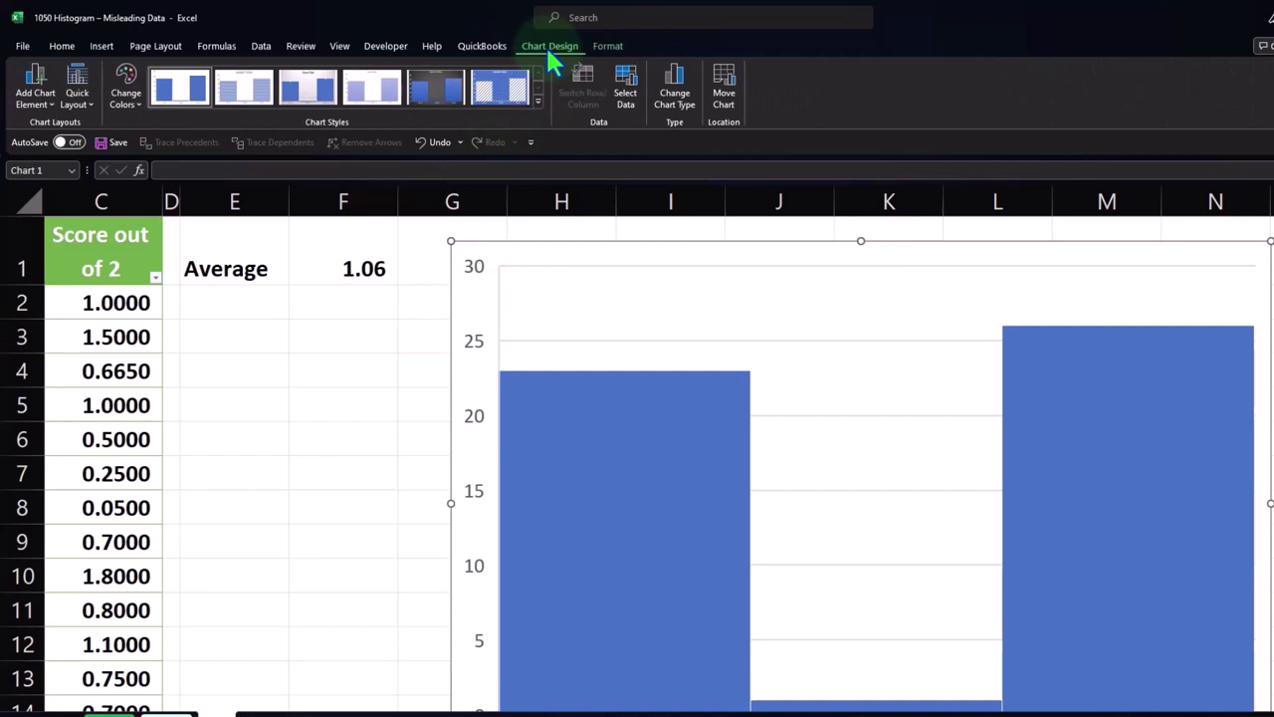
{"action": "left_click", "coordinate": [123, 89]}
{"action": "left_click", "coordinate": [143, 213]}
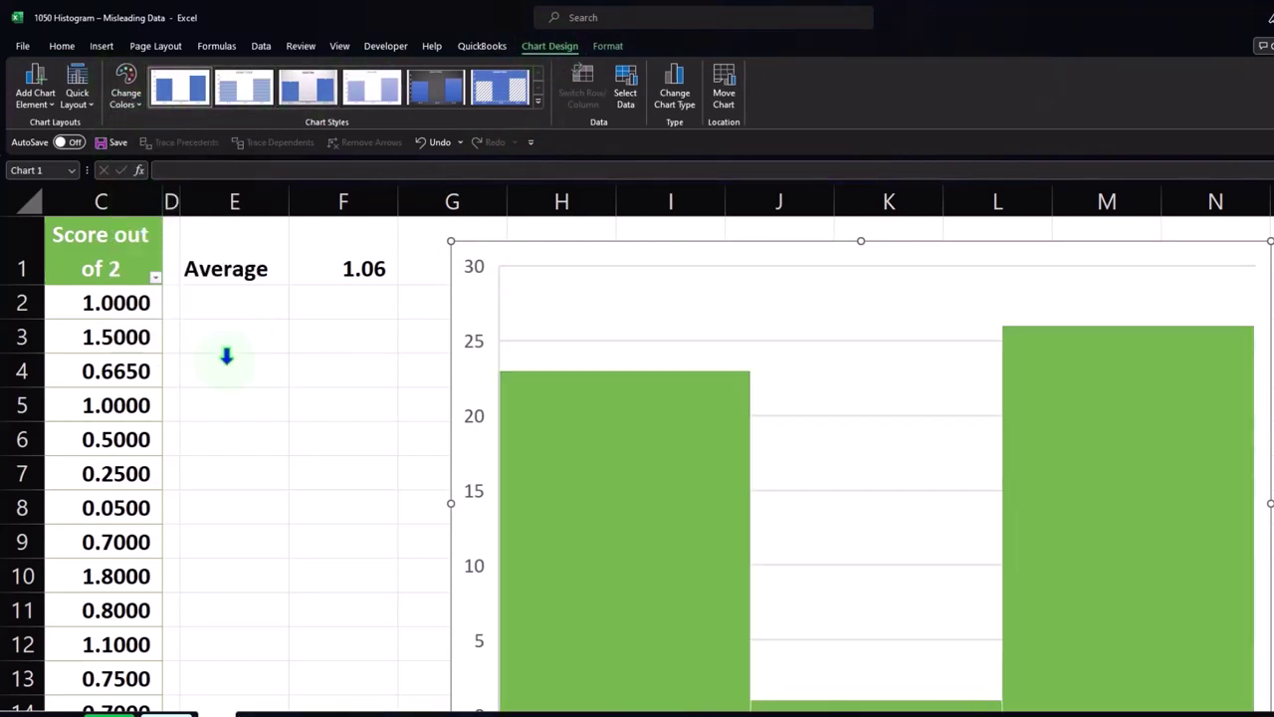
{"action": "left_click", "coordinate": [228, 357]}
Recolor the Score out of 2 histogram with the colorful palette that starts with orange
{"action": "scroll", "coordinate": [228, 357], "scroll_direction": "down", "scroll_amount": 4}
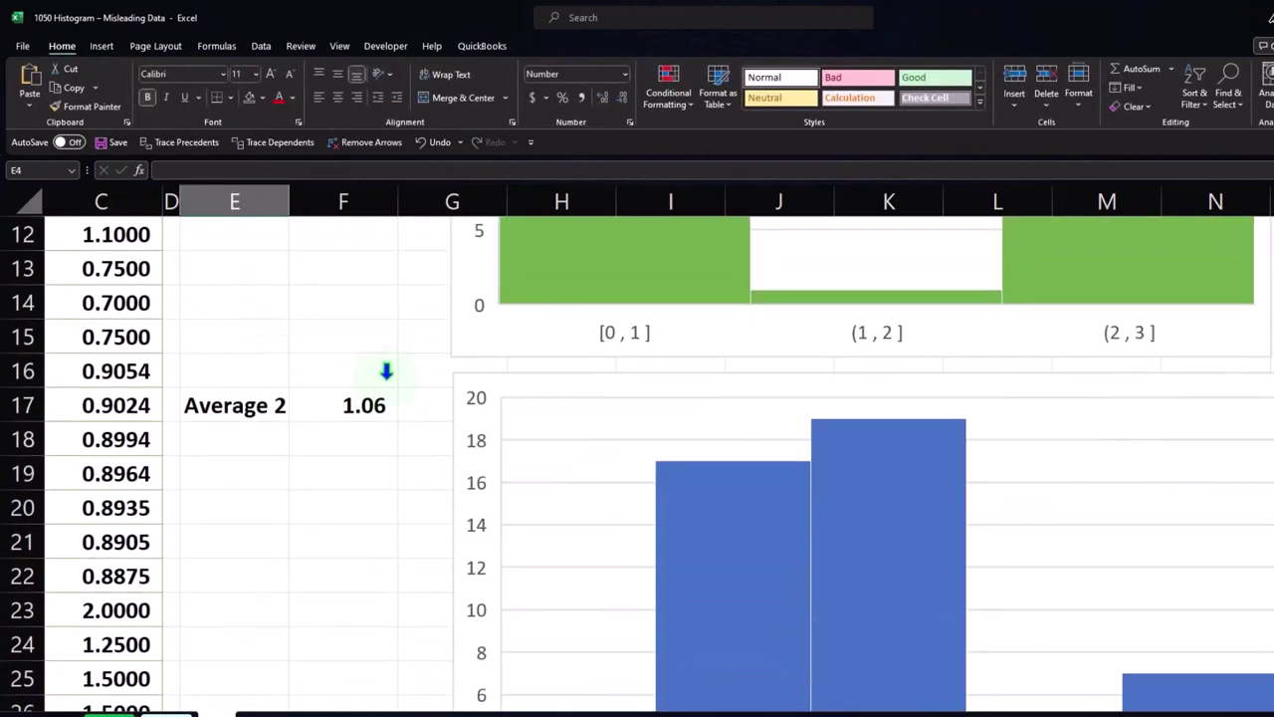
{"action": "left_click", "coordinate": [455, 397]}
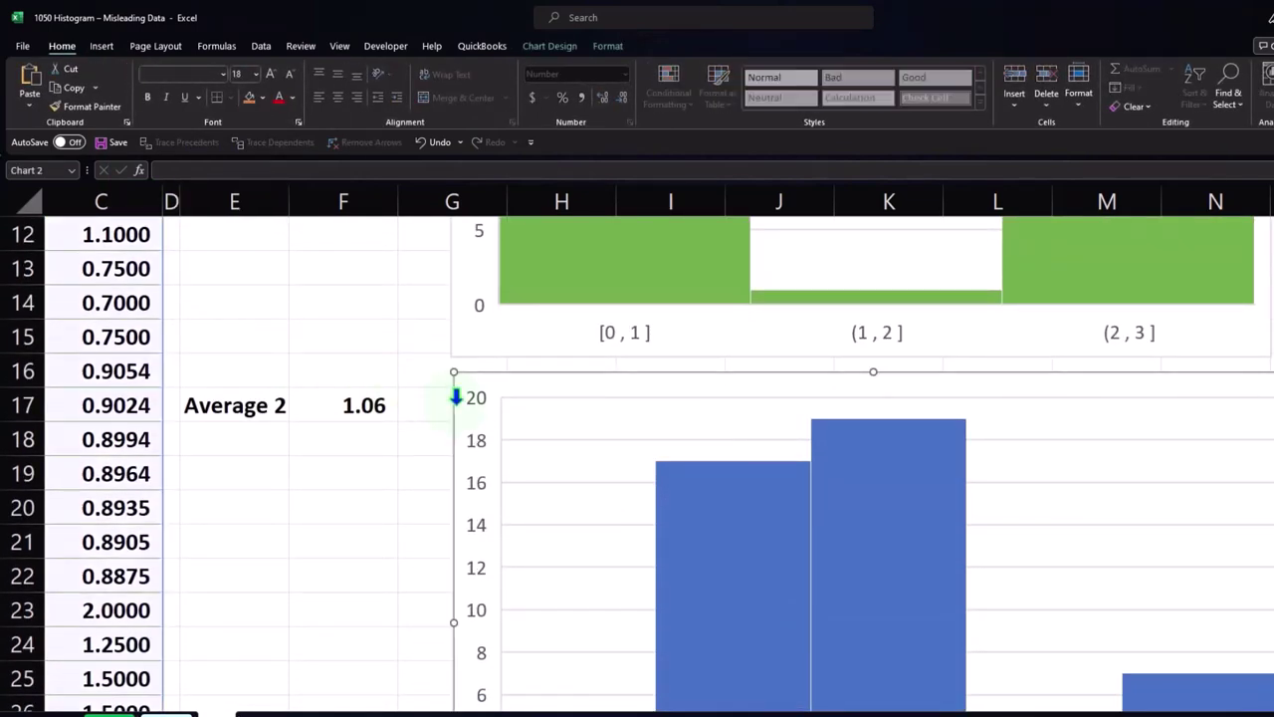
{"action": "left_click", "coordinate": [563, 49]}
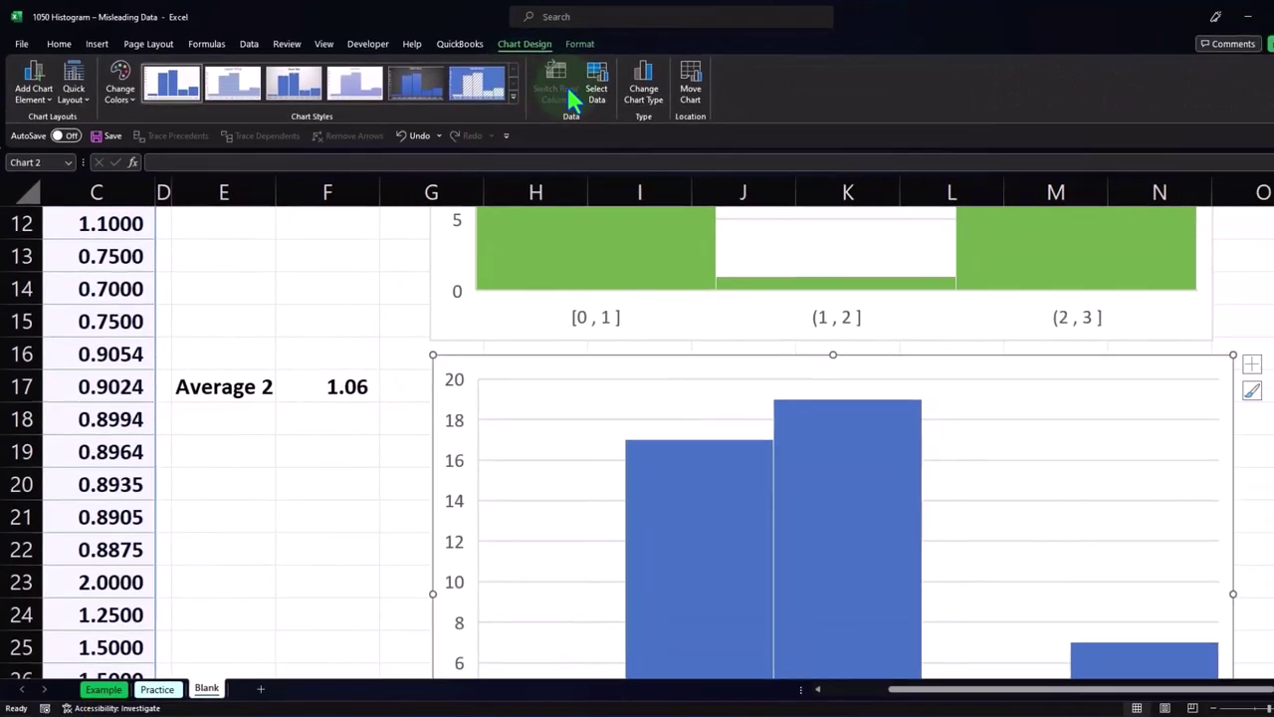
{"action": "left_click", "coordinate": [115, 91]}
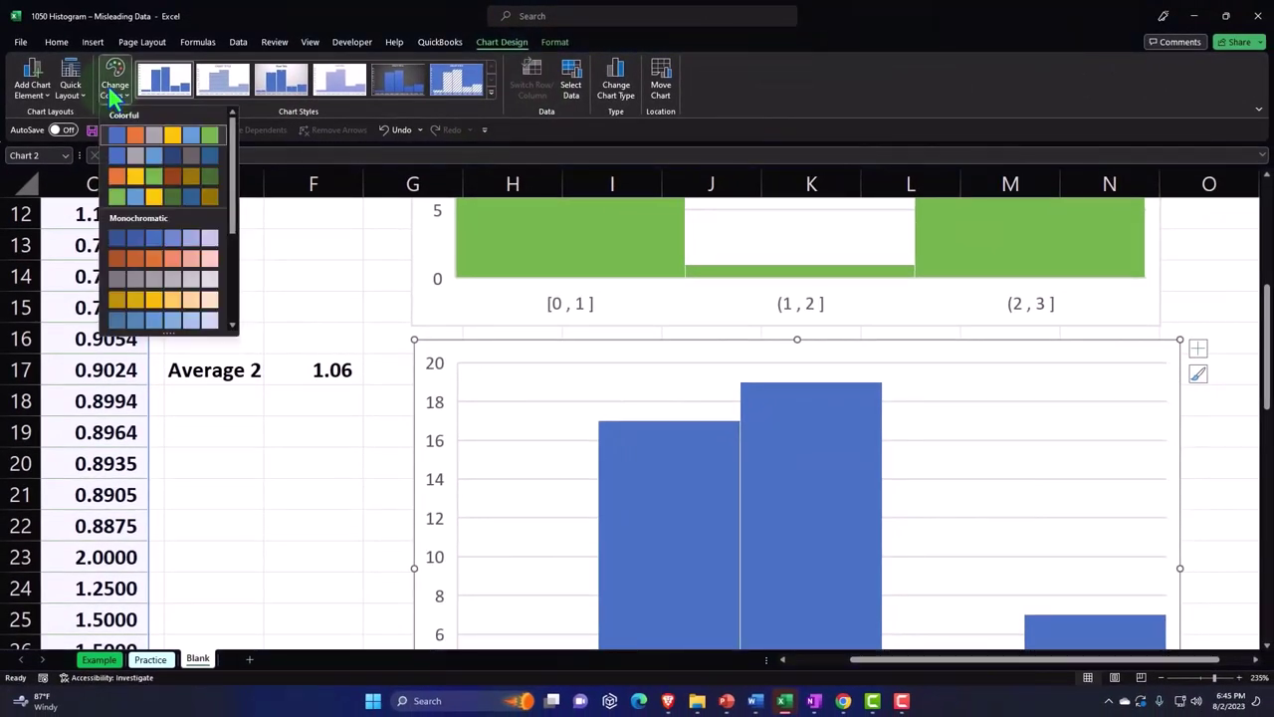
{"action": "left_click", "coordinate": [164, 175]}
{"action": "left_click", "coordinate": [234, 447]}
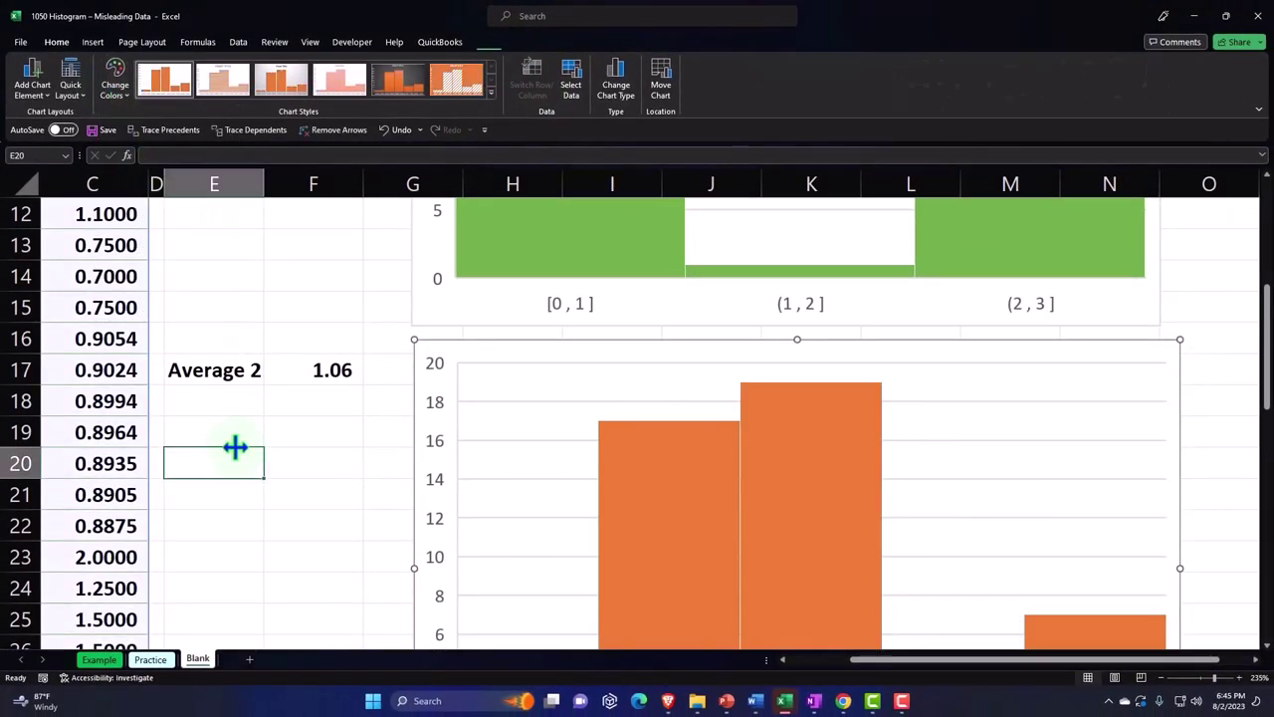
{"action": "scroll", "coordinate": [447, 540], "scroll_direction": "up", "scroll_amount": 4}
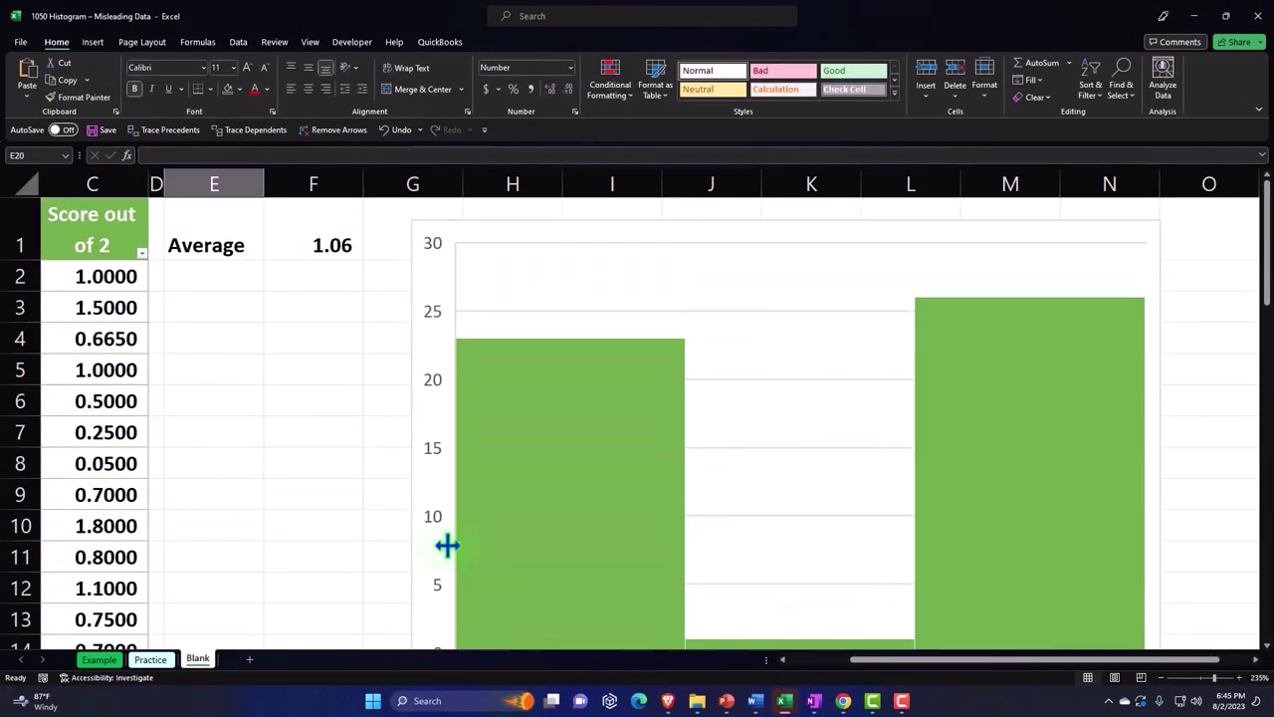
Recolor the Overies histogram with the colorful palette that starts with orange
{"action": "left_click", "coordinate": [437, 286]}
{"action": "left_click", "coordinate": [503, 50]}
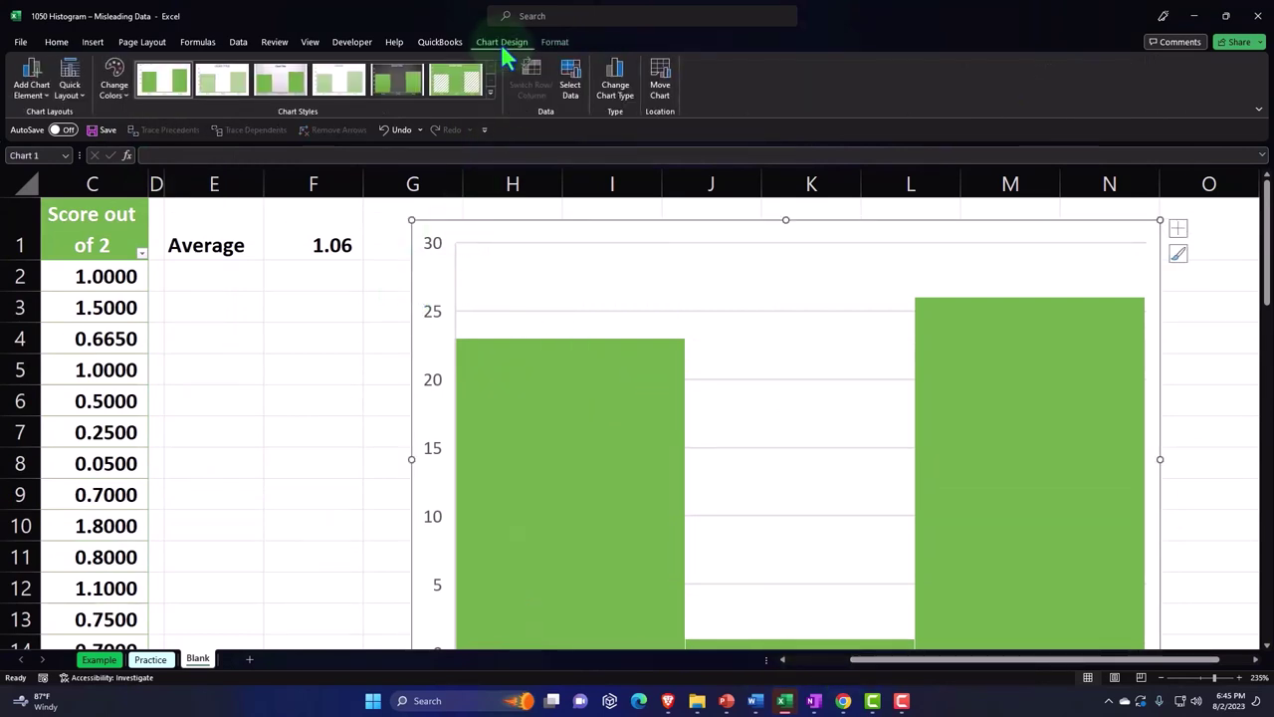
{"action": "left_click", "coordinate": [115, 82]}
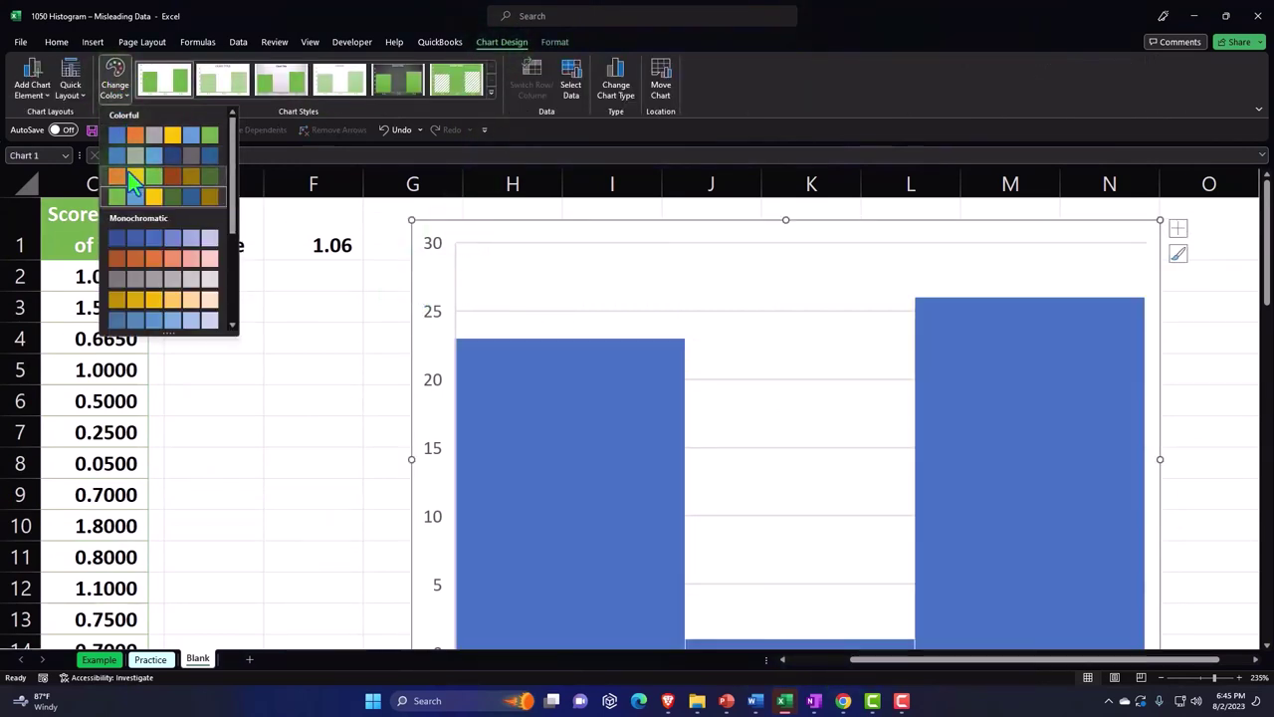
{"action": "left_click", "coordinate": [138, 185]}
{"action": "left_click", "coordinate": [273, 398]}
Recolor the Score out of 2 histogram with the colorful palette that starts with green
{"action": "scroll", "coordinate": [273, 398], "scroll_direction": "down", "scroll_amount": 4}
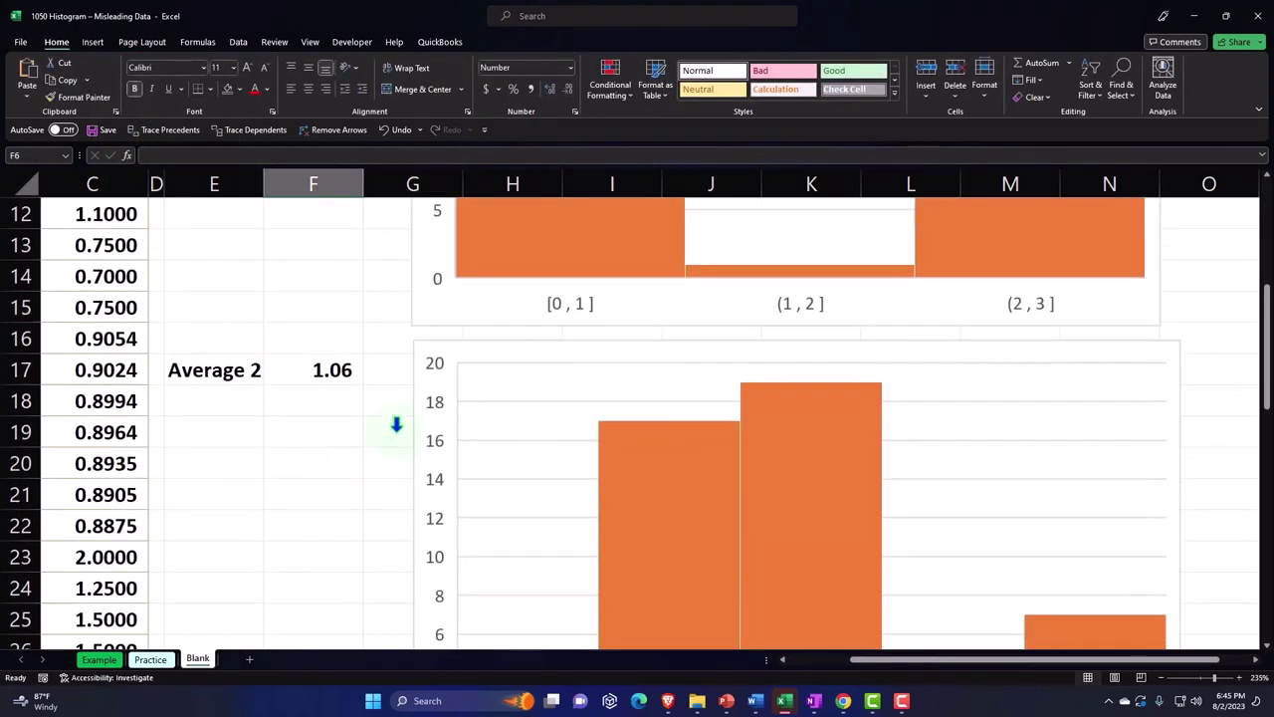
{"action": "left_click", "coordinate": [414, 397]}
{"action": "left_click", "coordinate": [508, 42]}
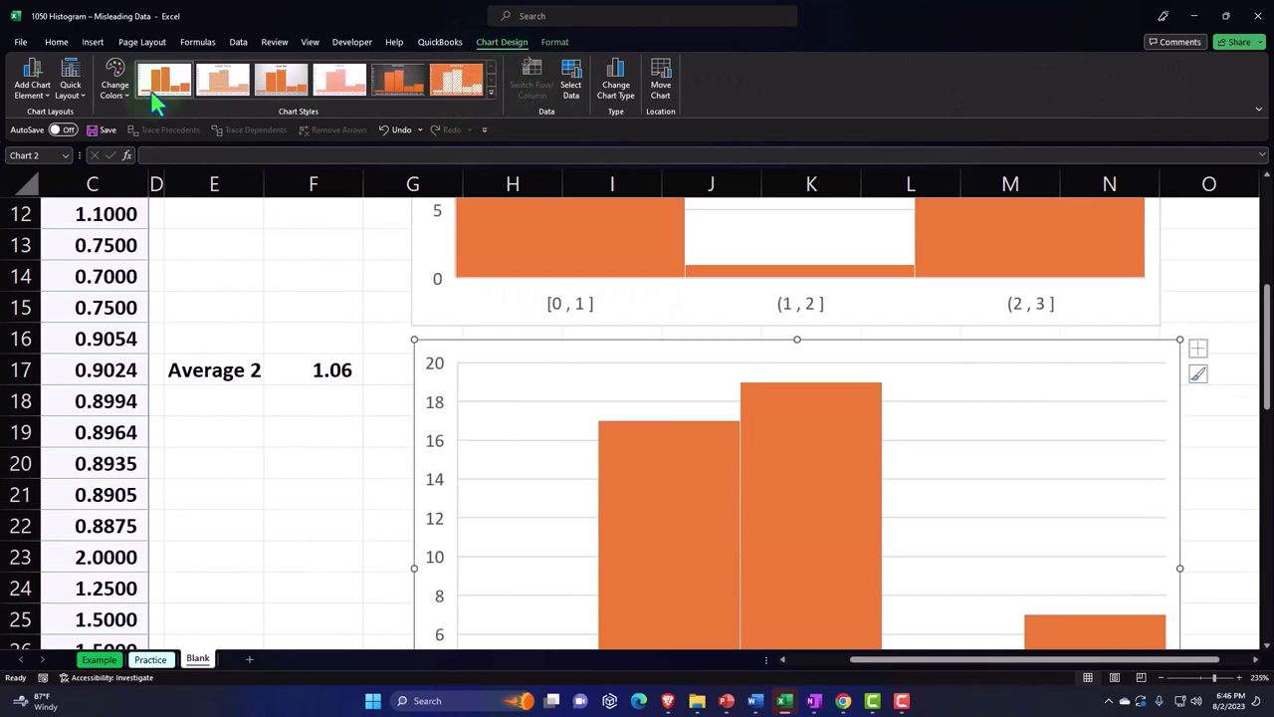
{"action": "left_click", "coordinate": [117, 85]}
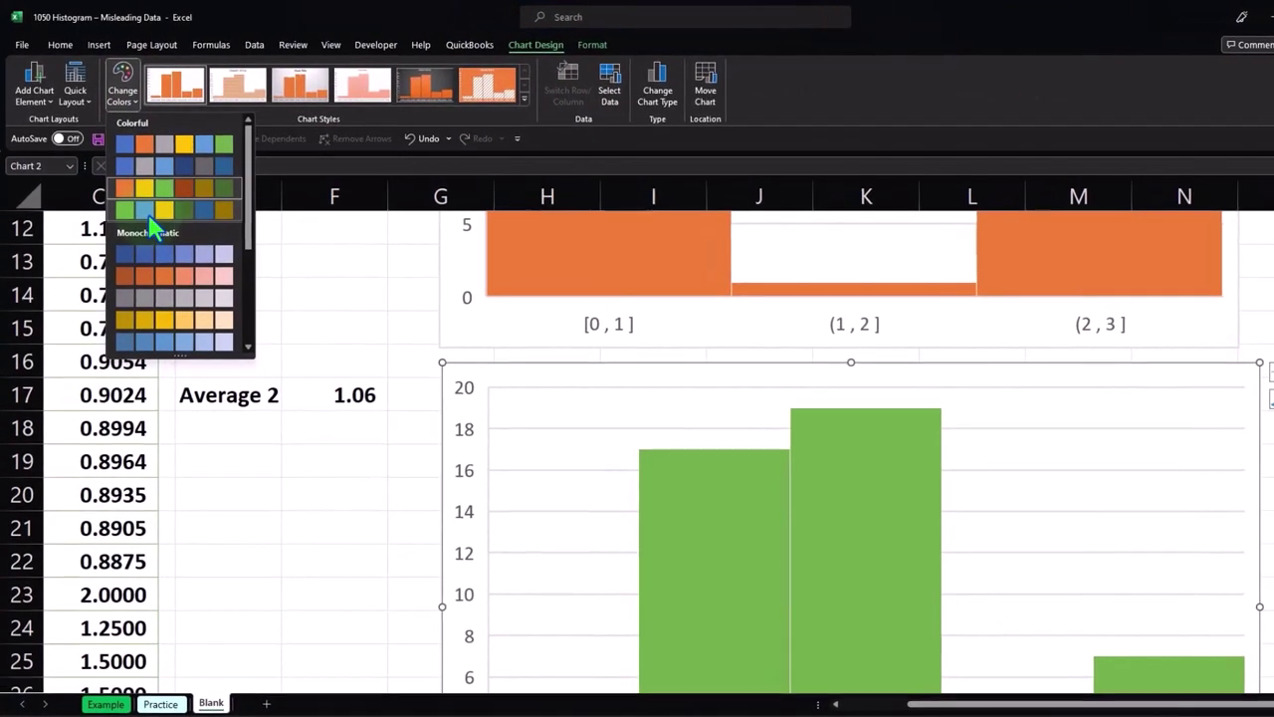
{"action": "left_click", "coordinate": [147, 215]}
{"action": "left_click", "coordinate": [261, 475]}
Compare the Overies and Score out of 2 table columns with the colors and shapes of their histograms
{"action": "scroll", "coordinate": [264, 483], "scroll_direction": "up", "scroll_amount": 4}
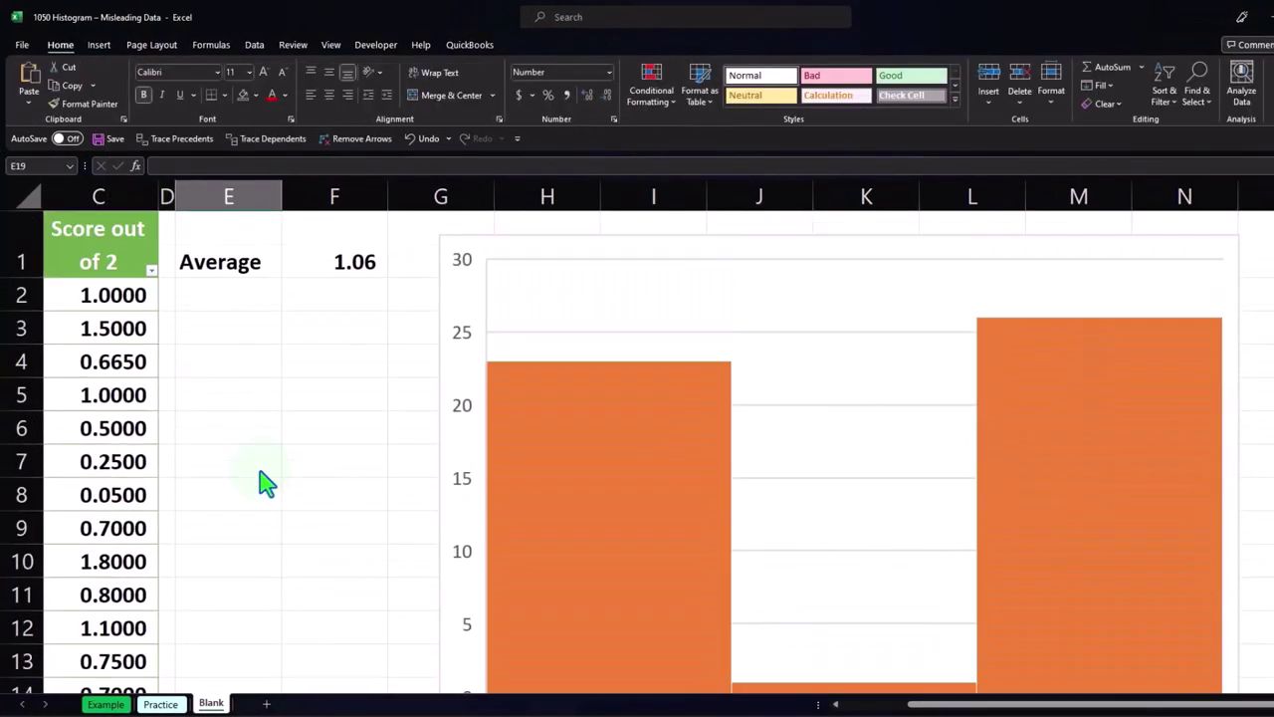
{"action": "left_click", "coordinate": [283, 406]}
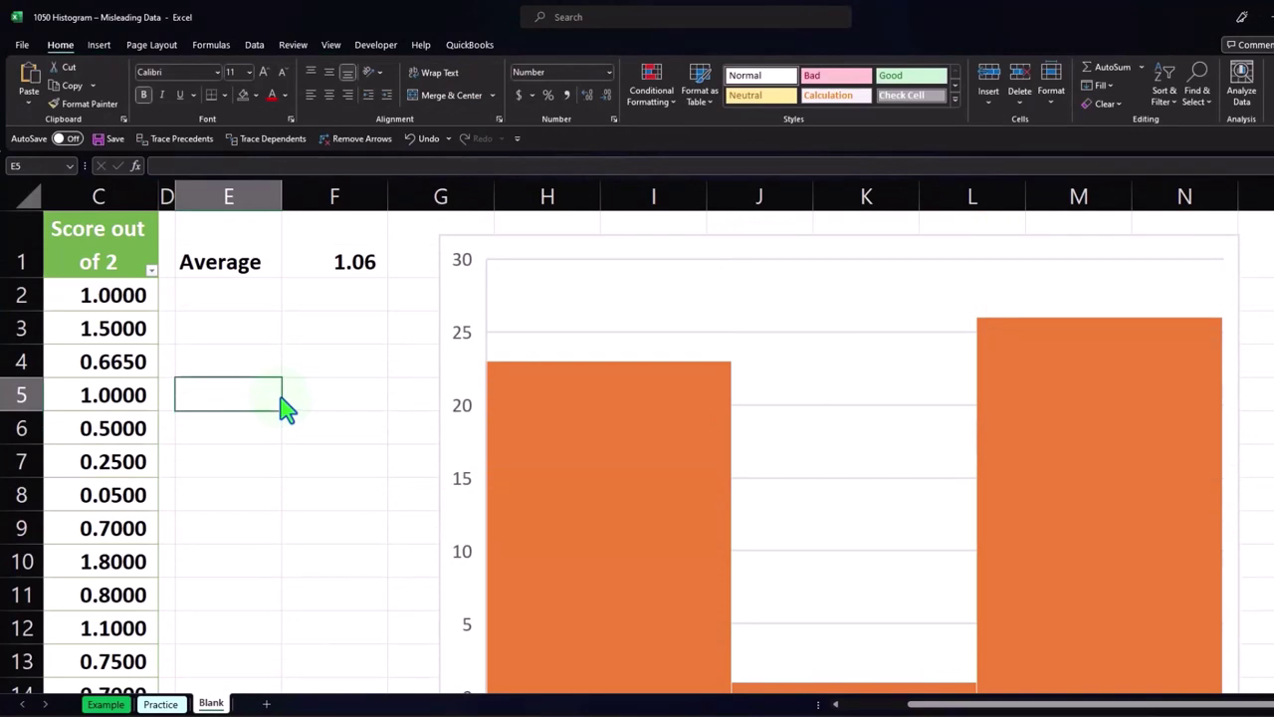
{"action": "key", "text": "Left"}
{"action": "key", "text": "Left"}
{"action": "key", "text": "Left"}
{"action": "key", "text": "Left"}
{"action": "key", "text": "Right"}
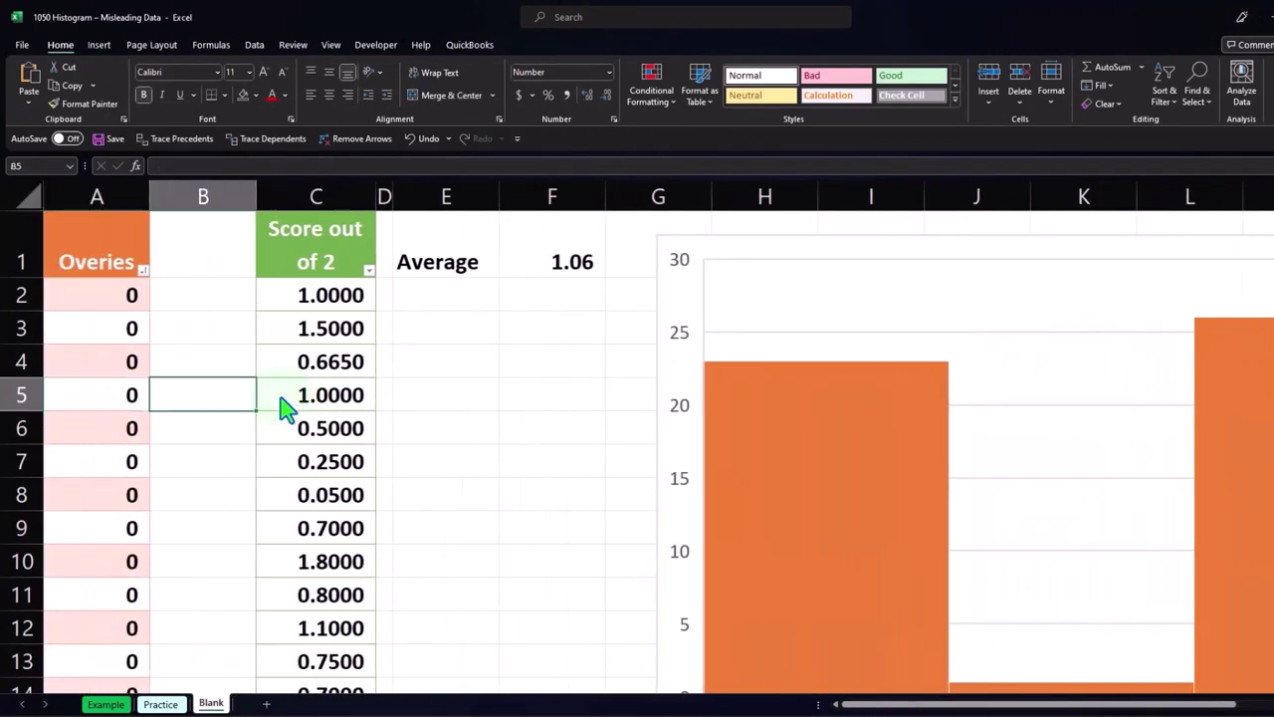
{"action": "left_click", "coordinate": [324, 314]}
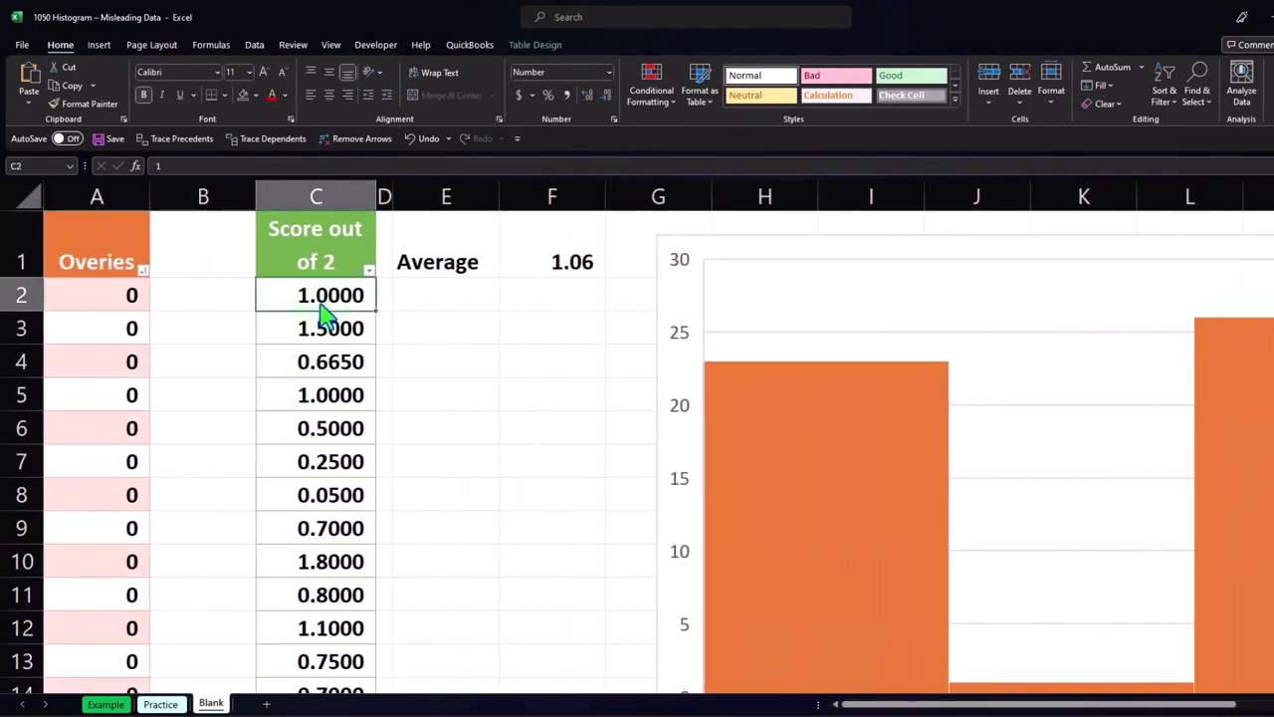
{"action": "left_click", "coordinate": [107, 329]}
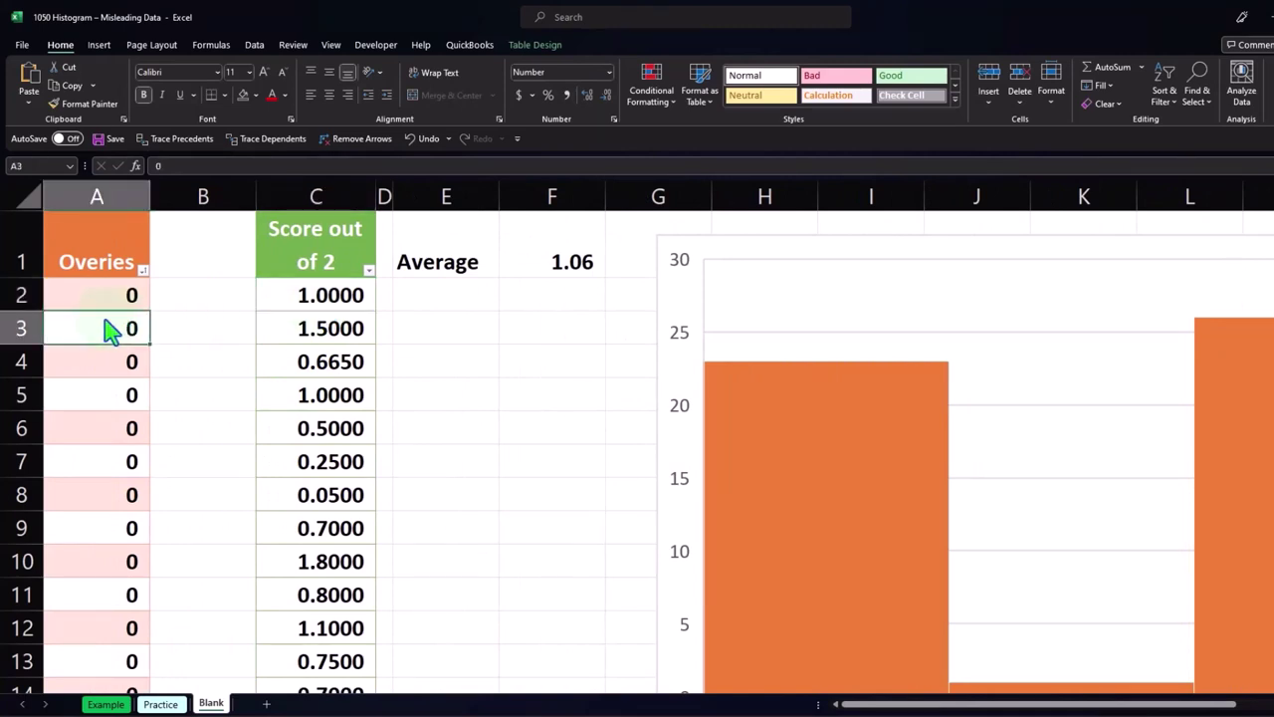
{"action": "scroll", "coordinate": [109, 330], "scroll_direction": "down", "scroll_amount": 2}
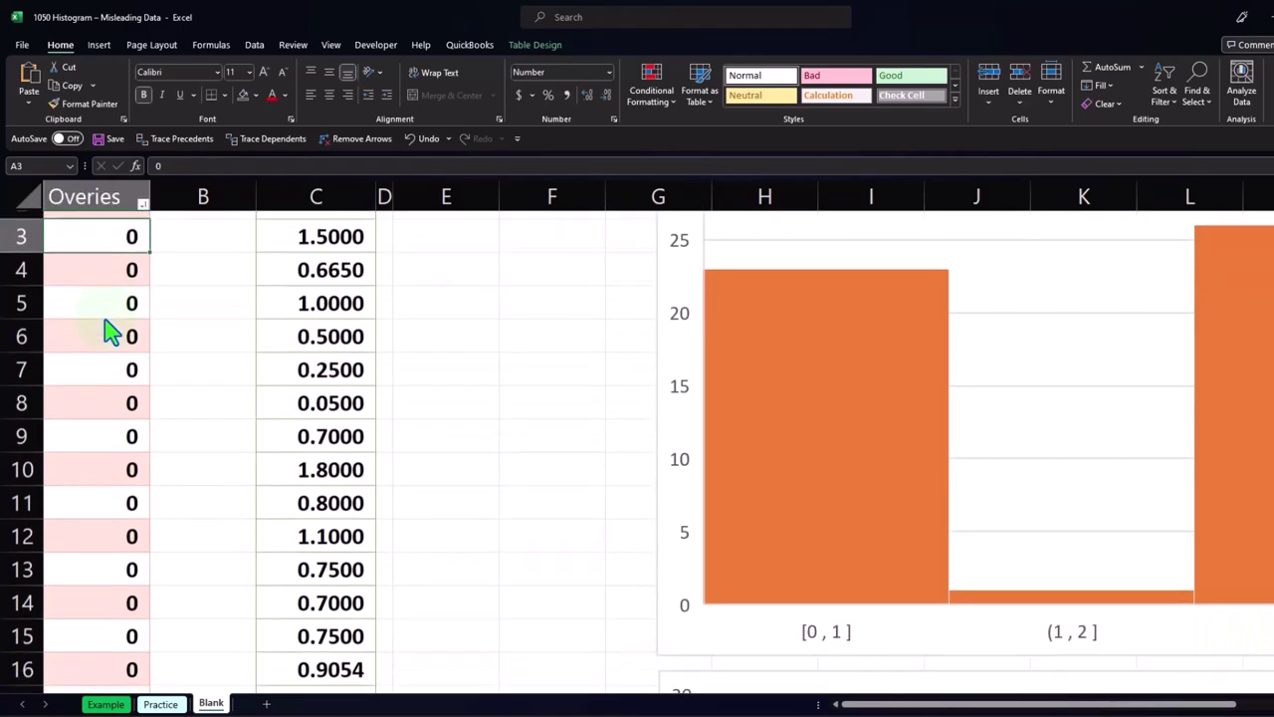
{"action": "scroll", "coordinate": [110, 329], "scroll_direction": "down", "scroll_amount": 1}
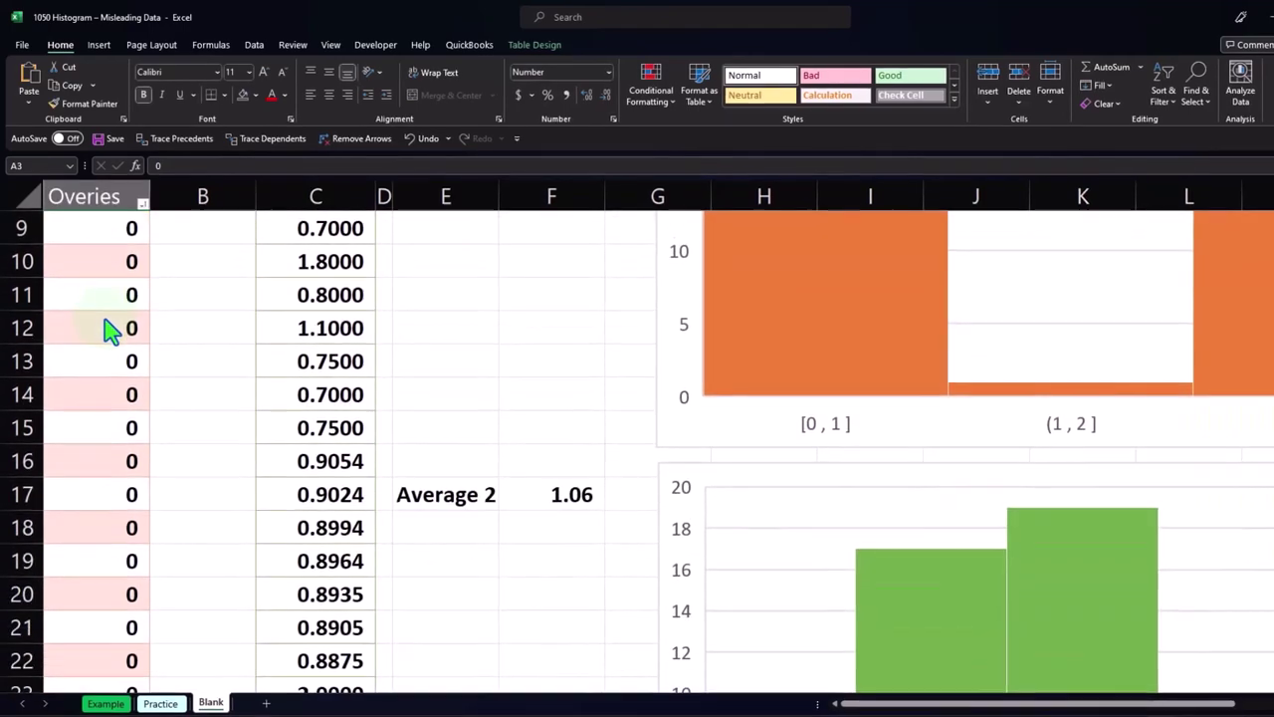
{"action": "scroll", "coordinate": [108, 327], "scroll_direction": "up", "scroll_amount": 3}
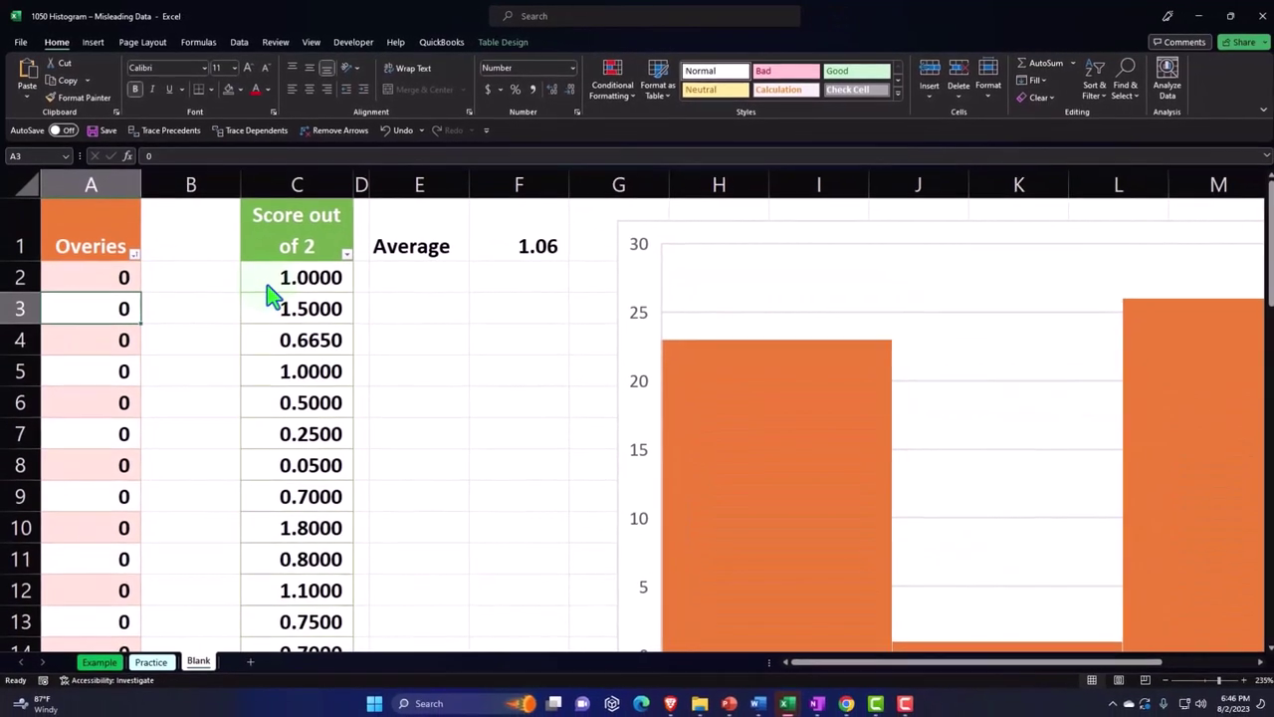
{"action": "left_click", "coordinate": [268, 284]}
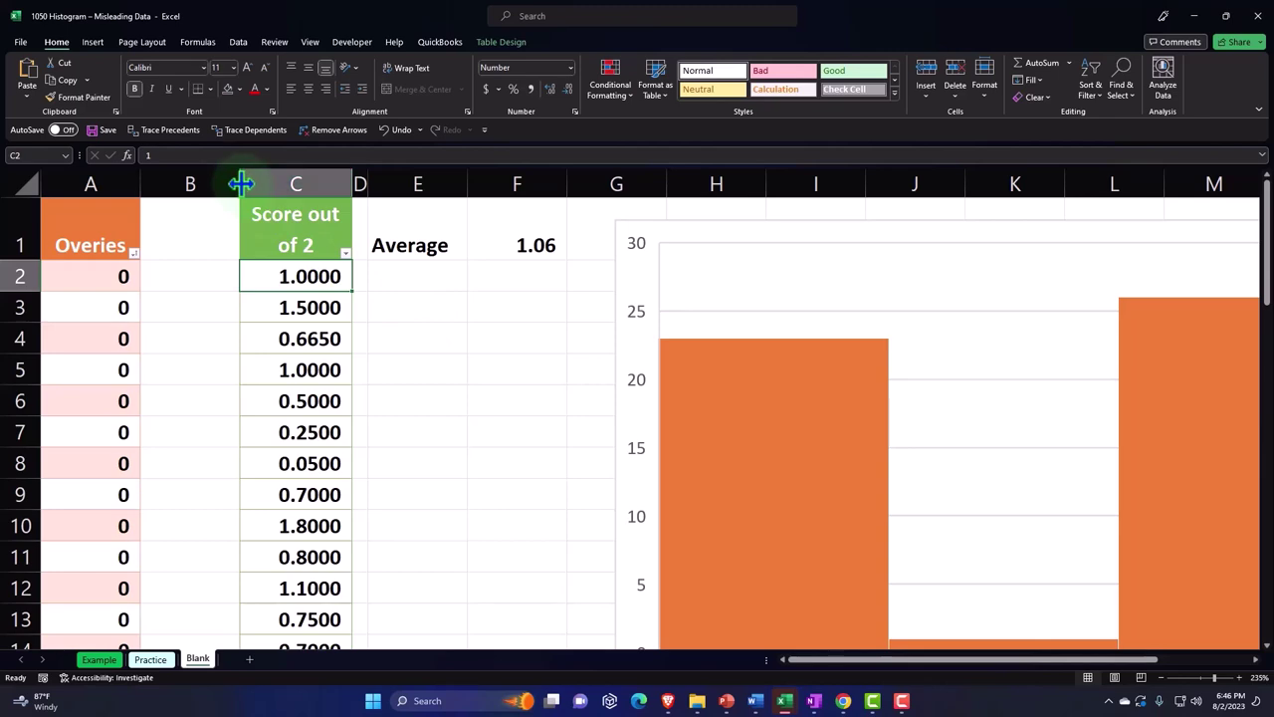
Narrow the empty columns B and D into thin spacers beside the Score out of 2 table
{"action": "left_click_drag", "start_coordinate": [239, 184], "coordinate": [172, 182]}
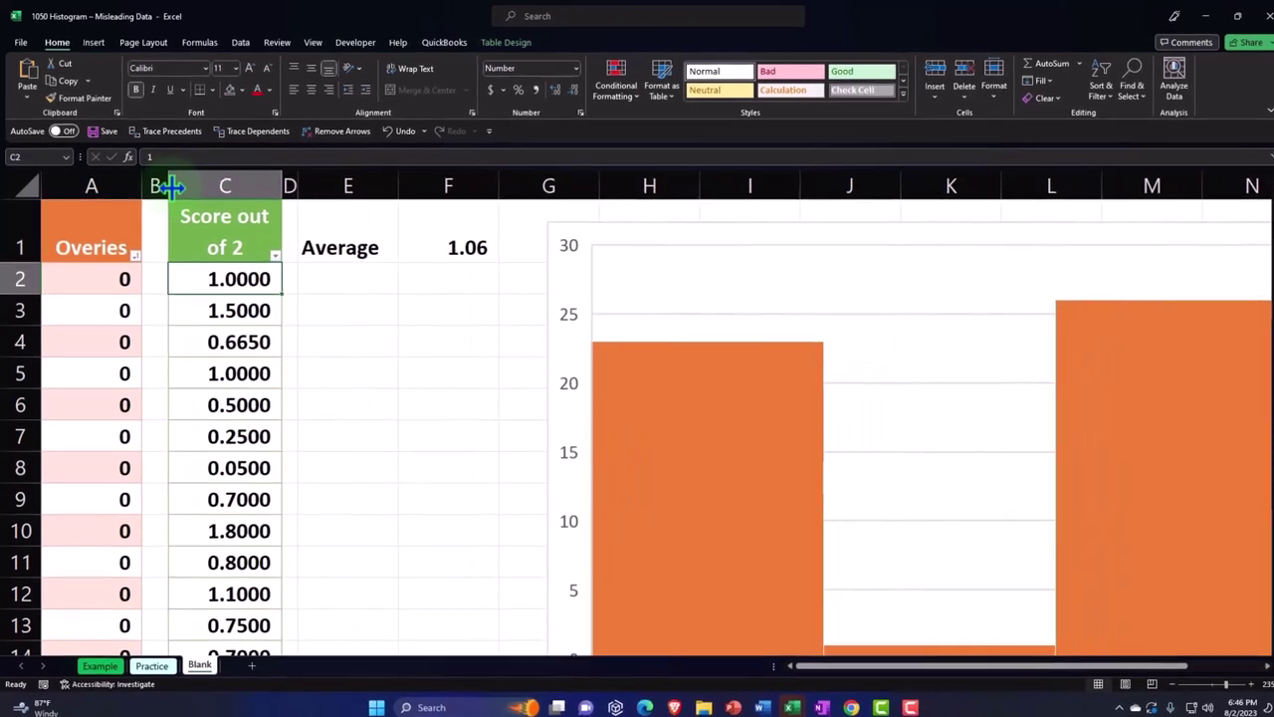
{"action": "scroll", "coordinate": [353, 293], "scroll_direction": "down", "scroll_amount": 1}
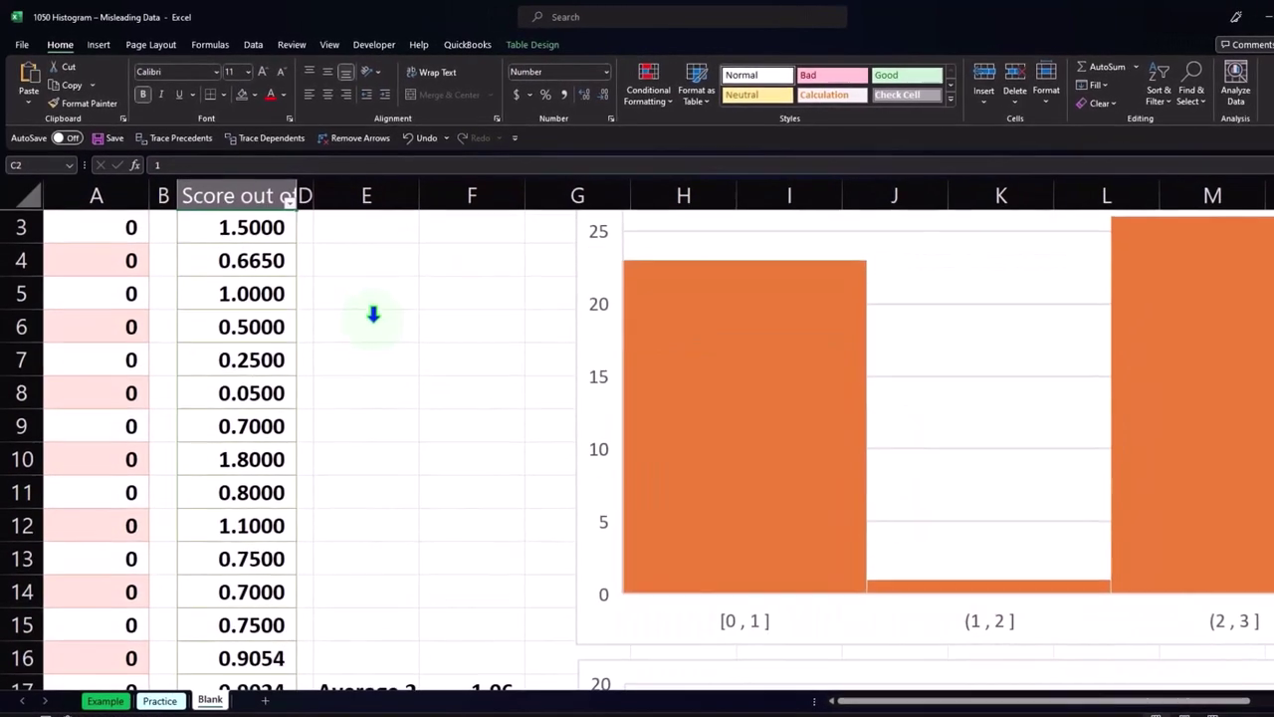
{"action": "left_click", "coordinate": [439, 491]}
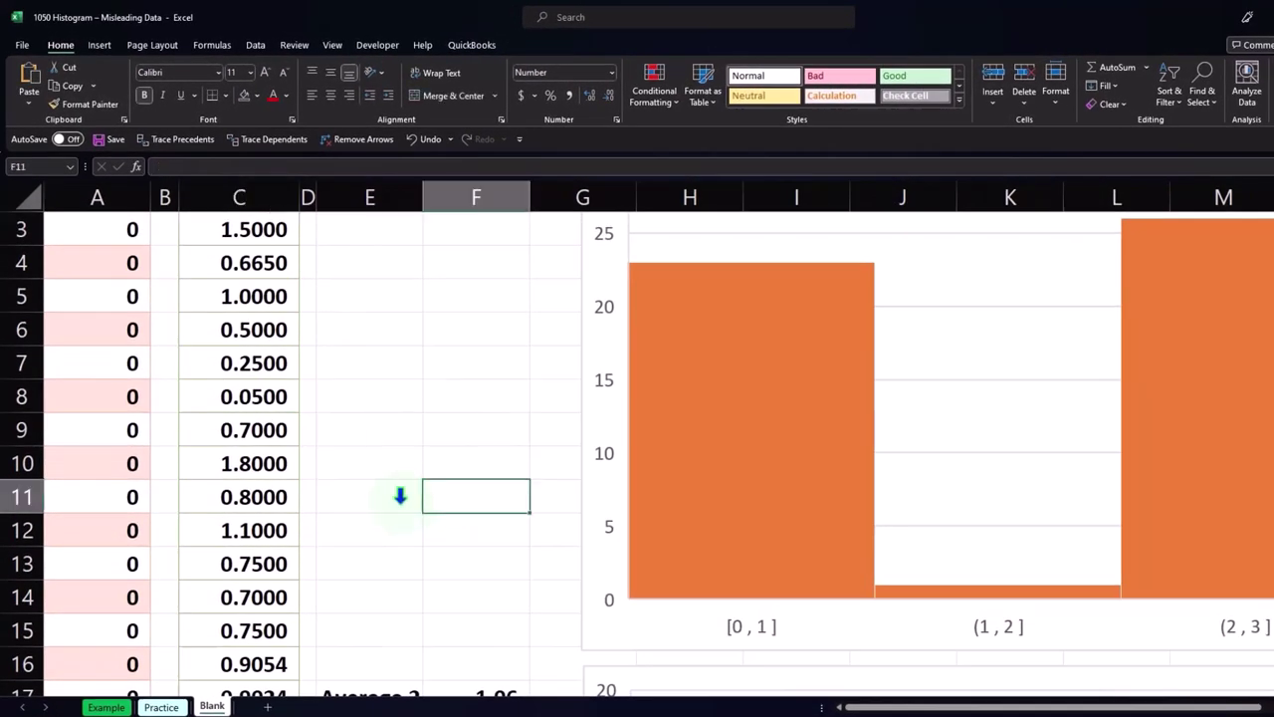
{"action": "scroll", "coordinate": [441, 492], "scroll_direction": "up", "scroll_amount": 1}
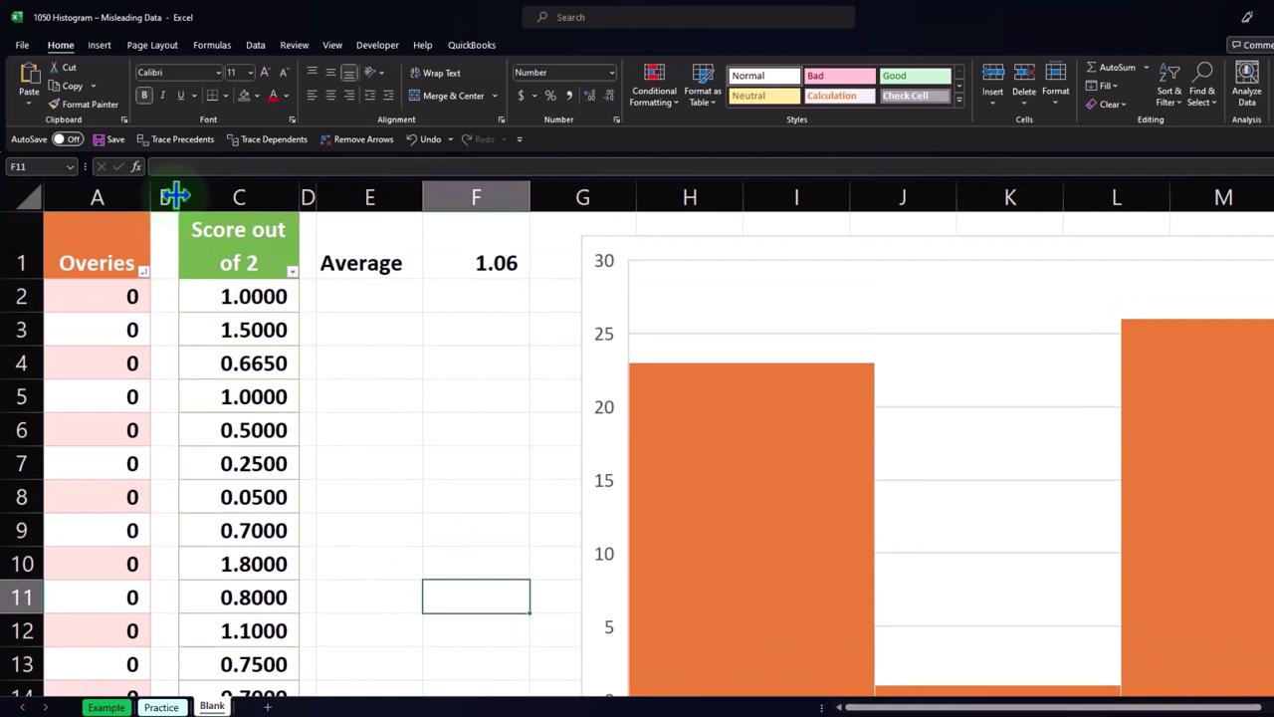
{"action": "left_click_drag", "start_coordinate": [178, 198], "coordinate": [168, 197]}
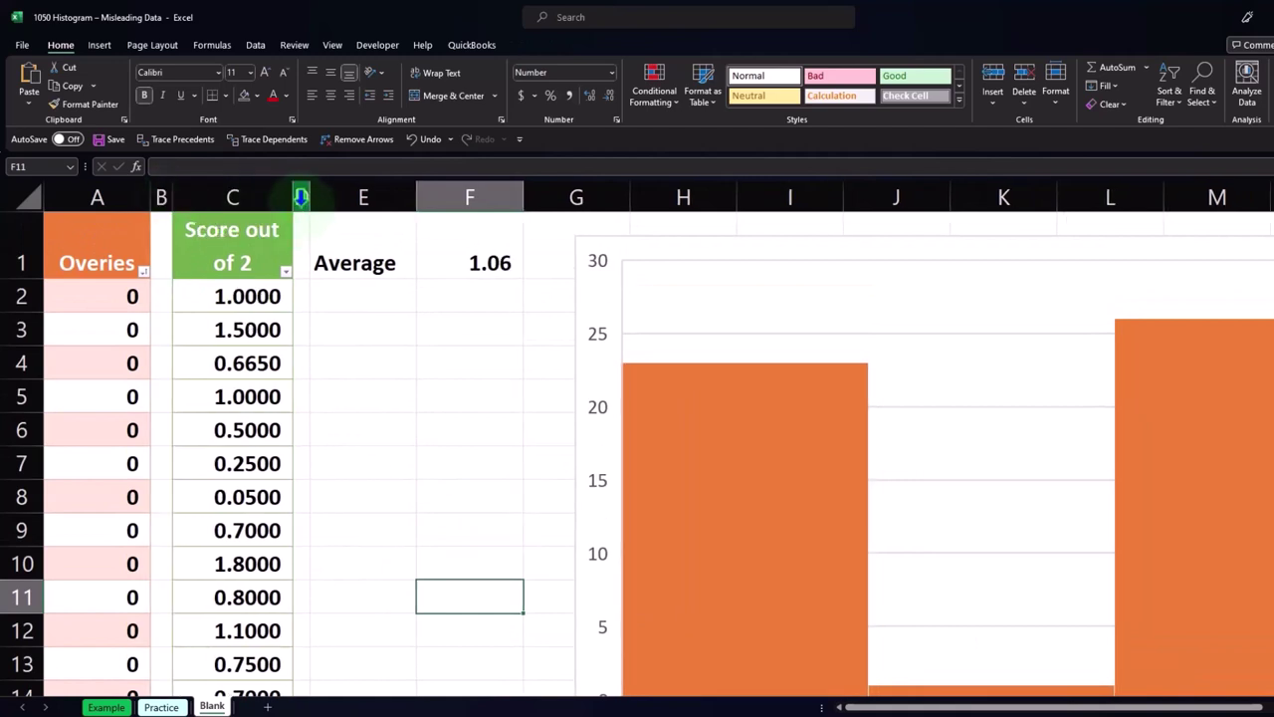
{"action": "left_click_drag", "start_coordinate": [308, 198], "coordinate": [307, 196]}
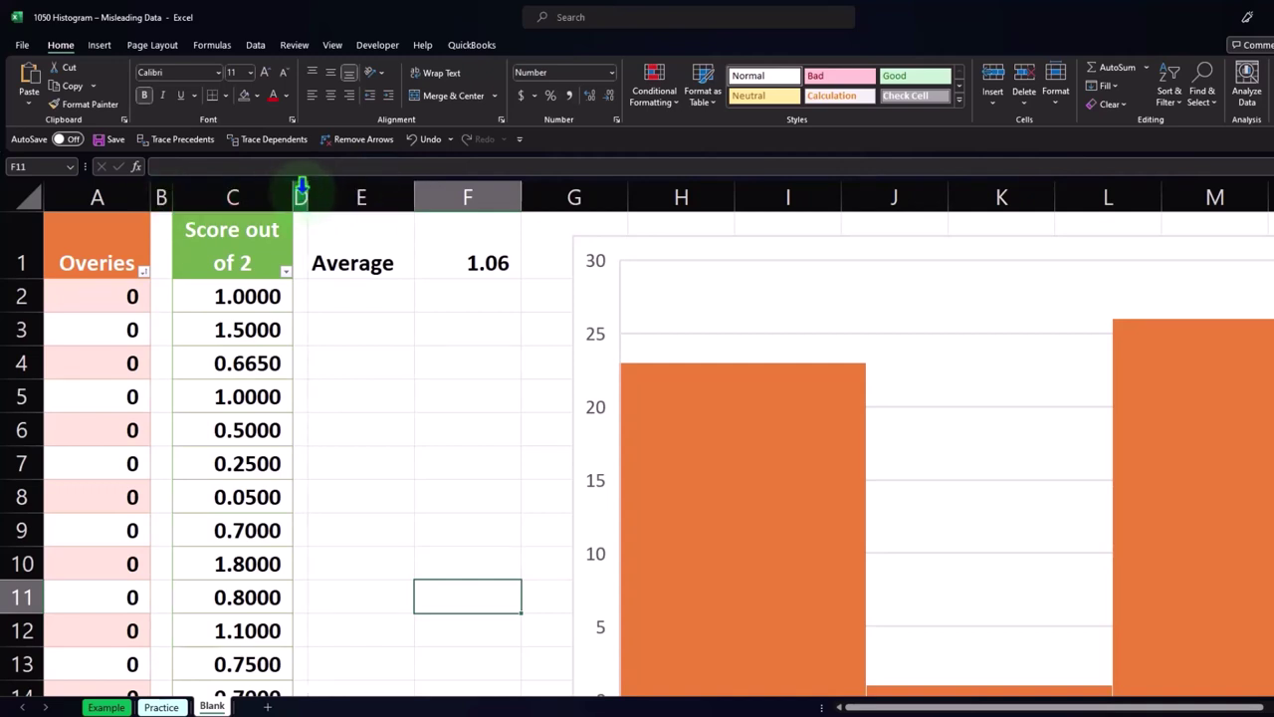
Copy column D's width and formatting onto column B with Format Painter
{"action": "left_click", "coordinate": [301, 189]}
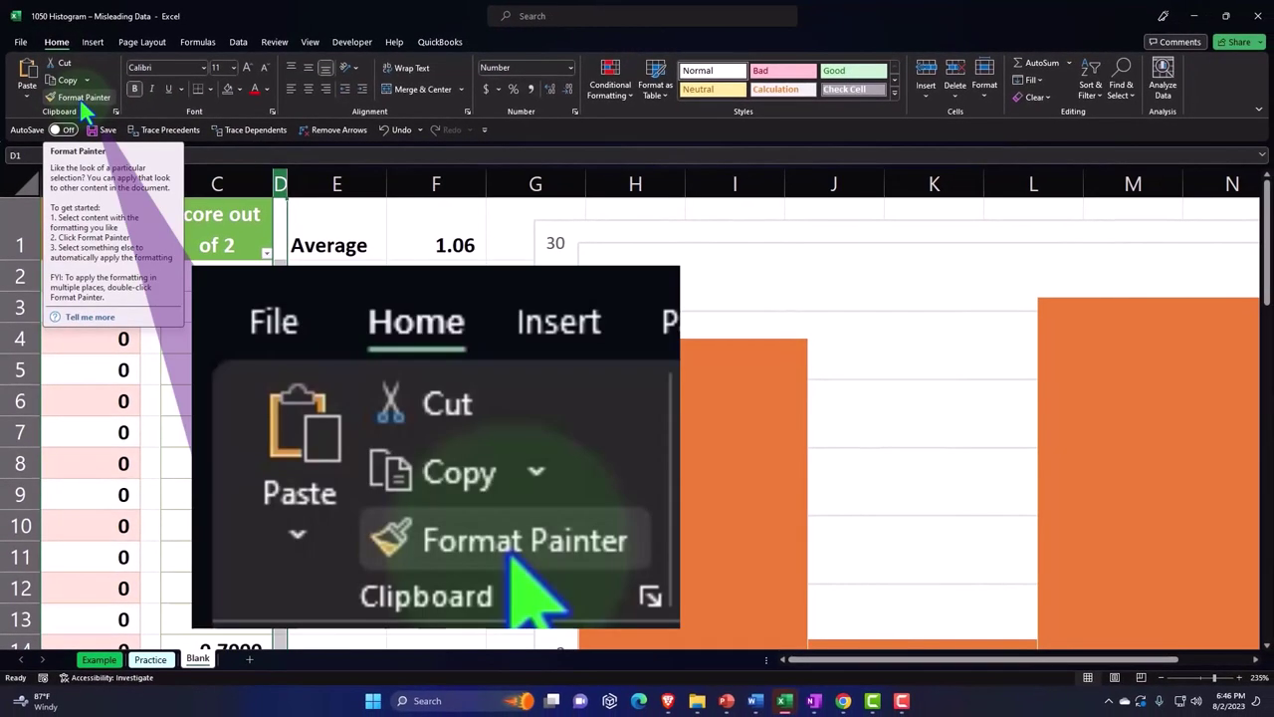
{"action": "left_click", "coordinate": [84, 98]}
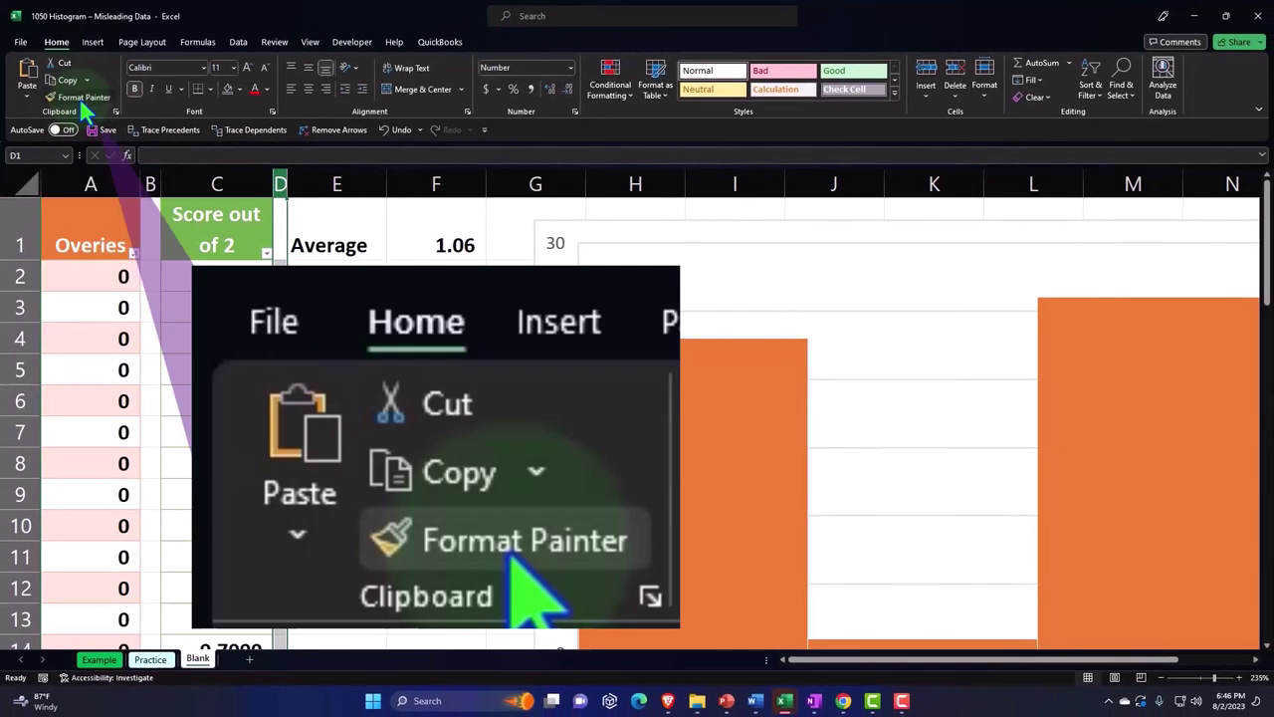
{"action": "left_click", "coordinate": [148, 183]}
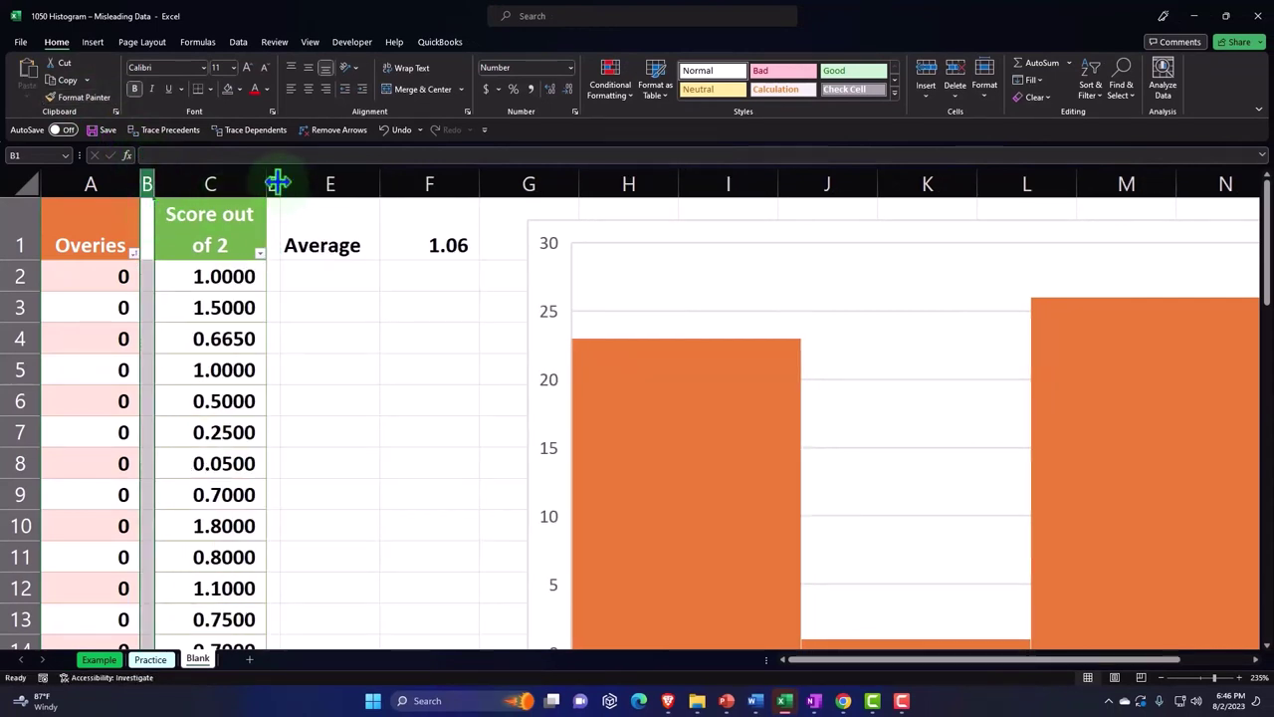
Widen spacer column D, and select columns B and D together to give both the same narrow width
{"action": "left_click_drag", "start_coordinate": [279, 179], "coordinate": [299, 182]}
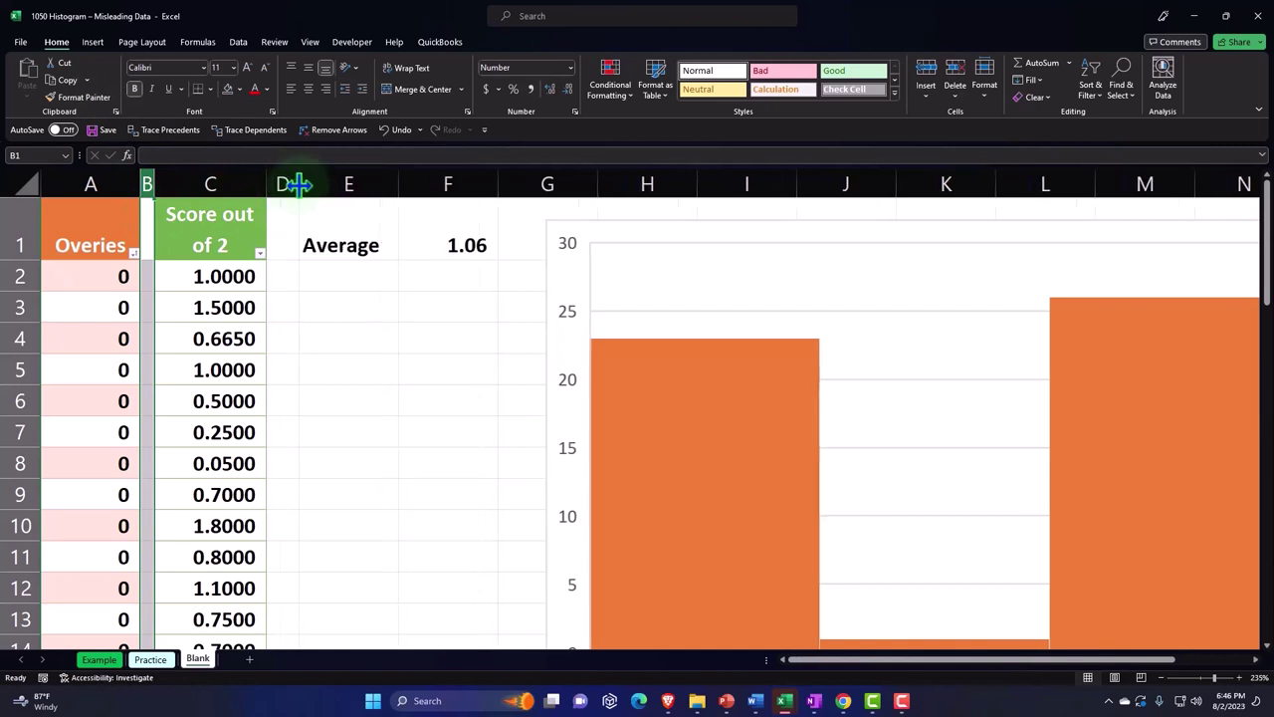
{"action": "left_click", "coordinate": [305, 262]}
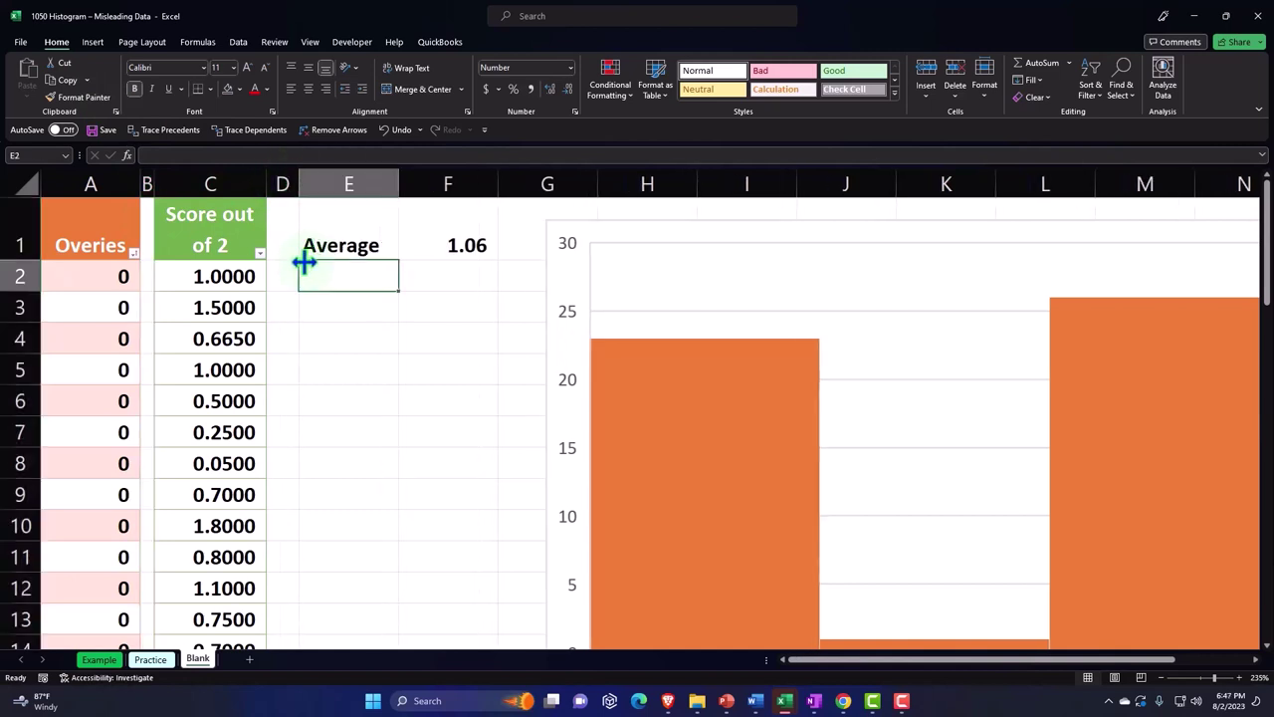
{"action": "left_click", "coordinate": [148, 179]}
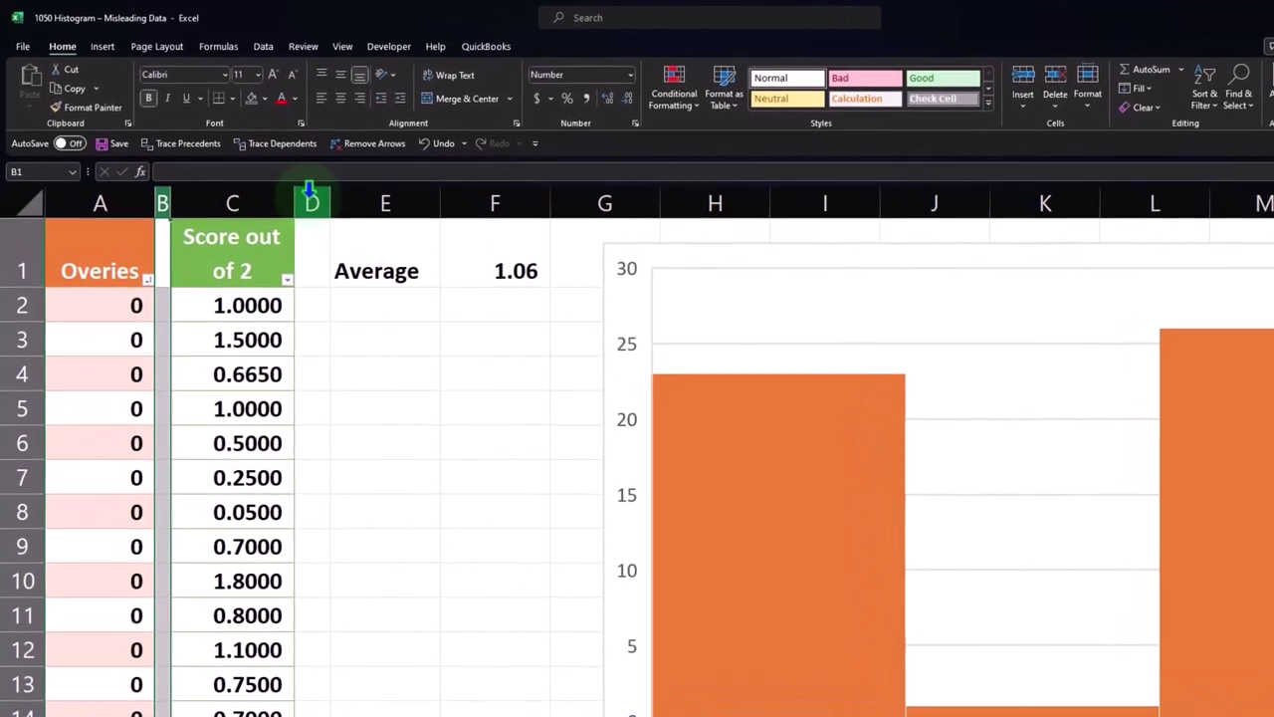
{"action": "left_click", "coordinate": [311, 195]}
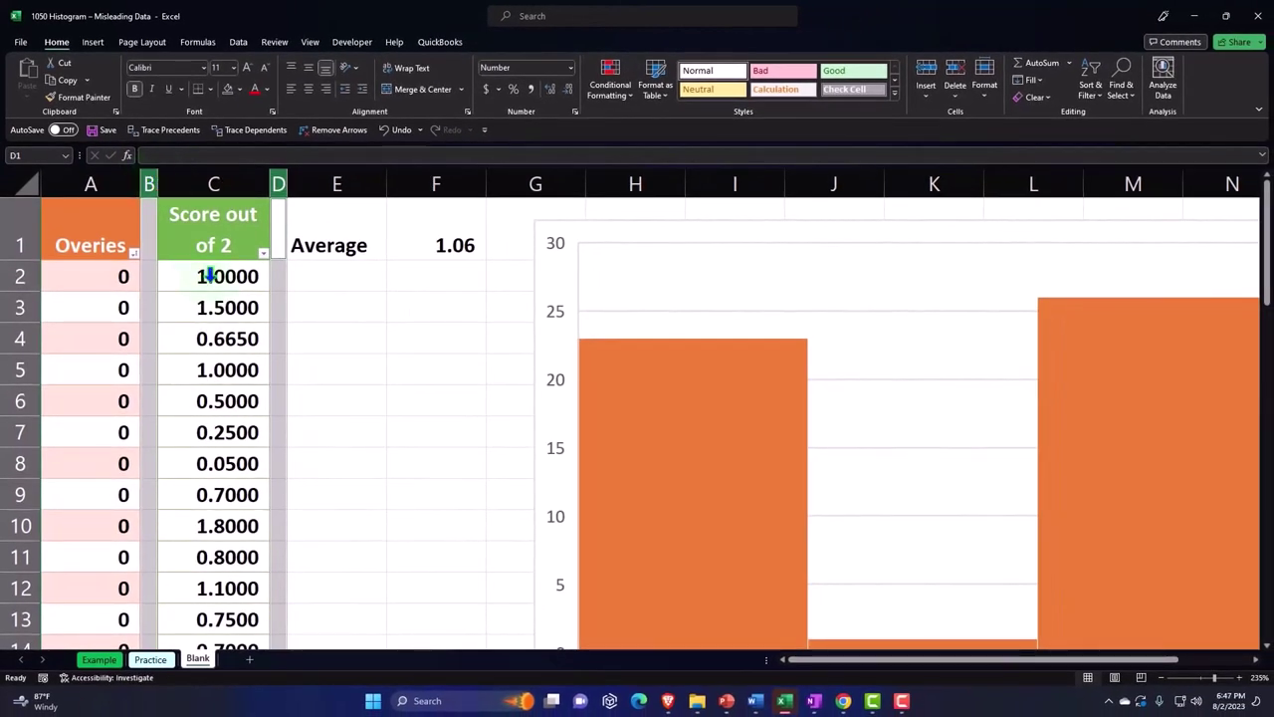
Review the finished sheet, checking both tables, their averages and the recolored histograms
{"action": "left_click", "coordinate": [209, 298]}
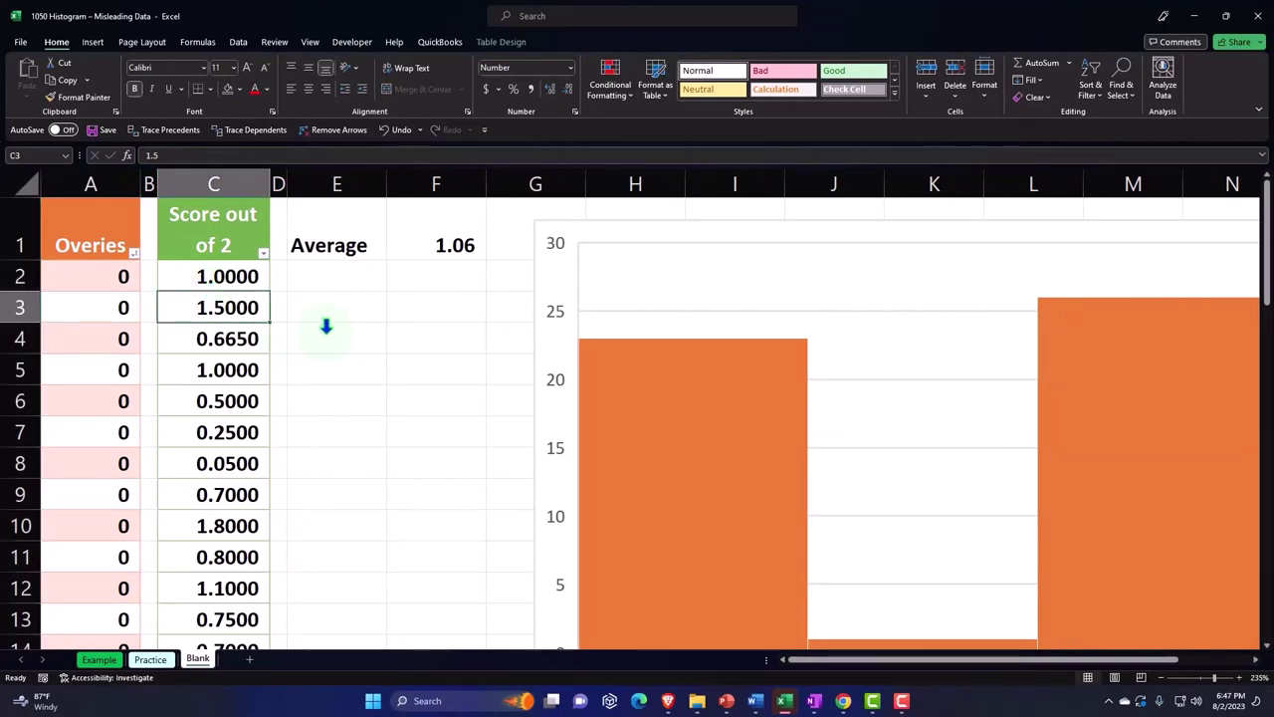
{"action": "scroll", "coordinate": [326, 325], "scroll_direction": "down", "scroll_amount": 6}
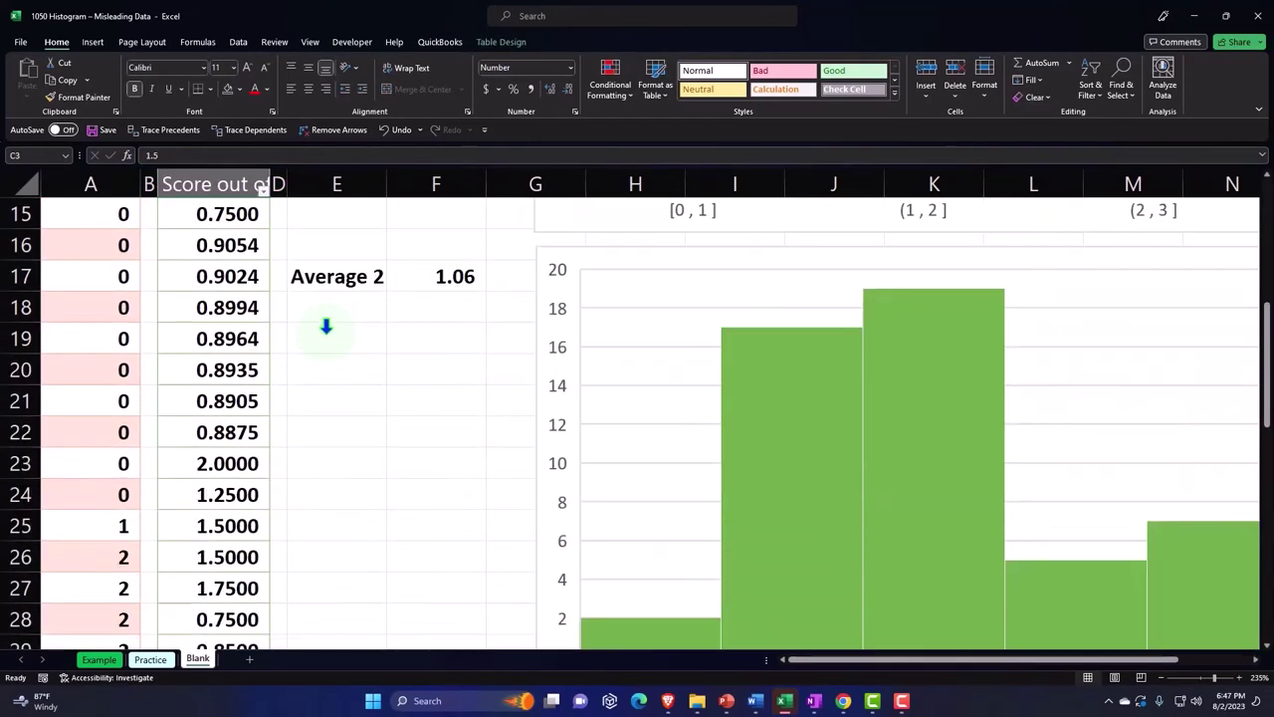
{"action": "scroll", "coordinate": [326, 326], "scroll_direction": "up", "scroll_amount": 4}
{"action": "scroll", "coordinate": [326, 326], "scroll_direction": "up", "scroll_amount": 2}
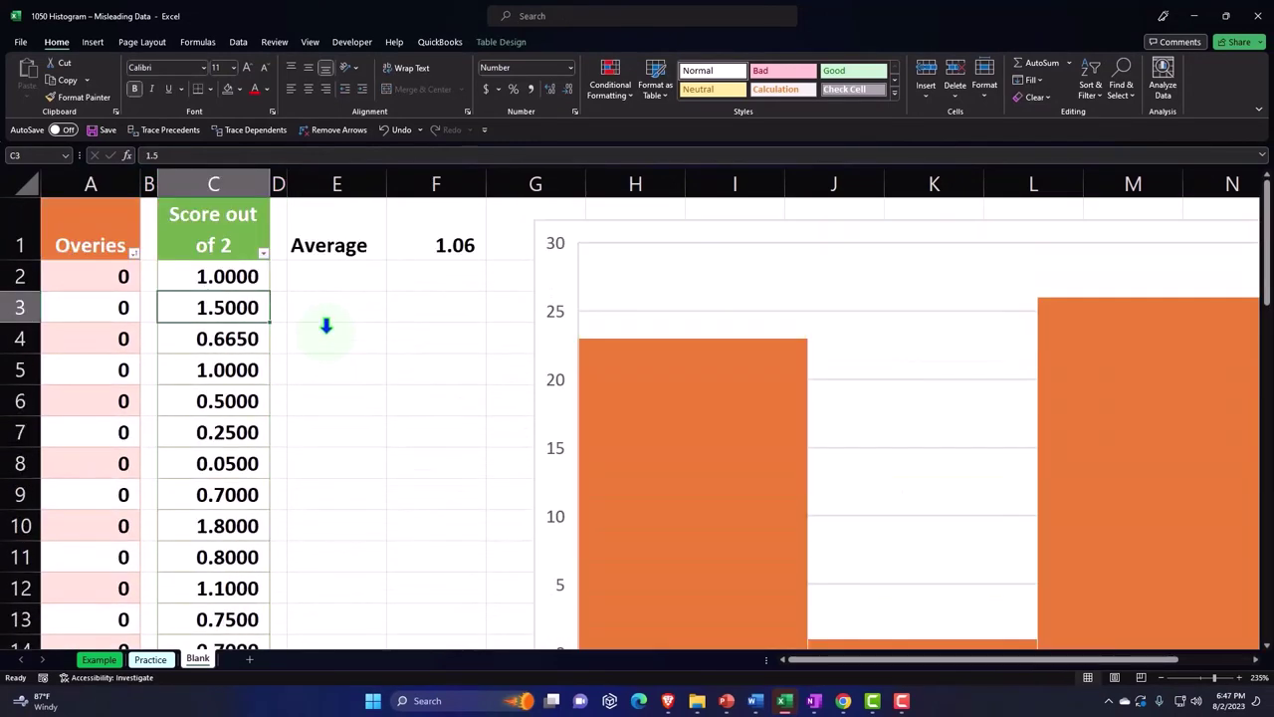